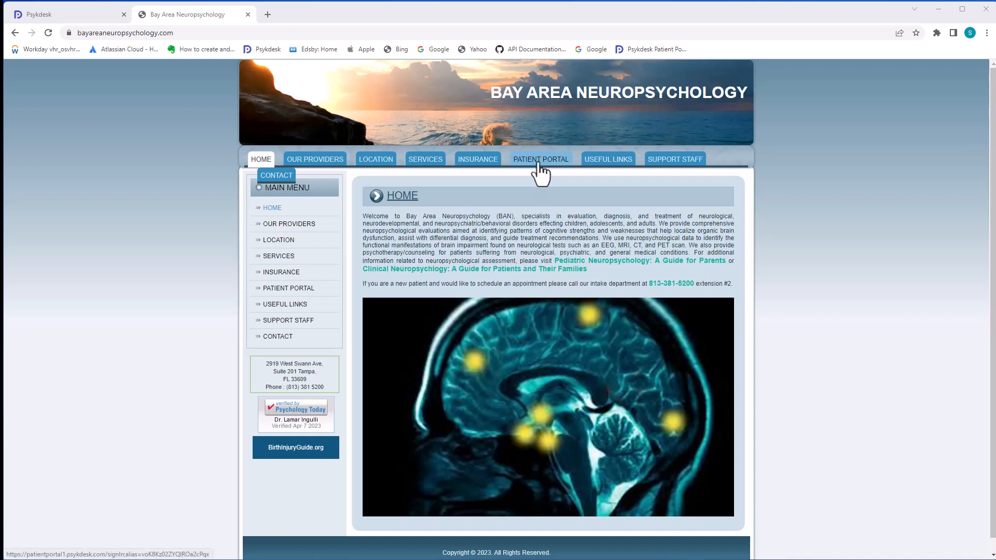
Open the Patient Portal from the Bay Area Neuropsychology website's top navigation
click(539, 164)
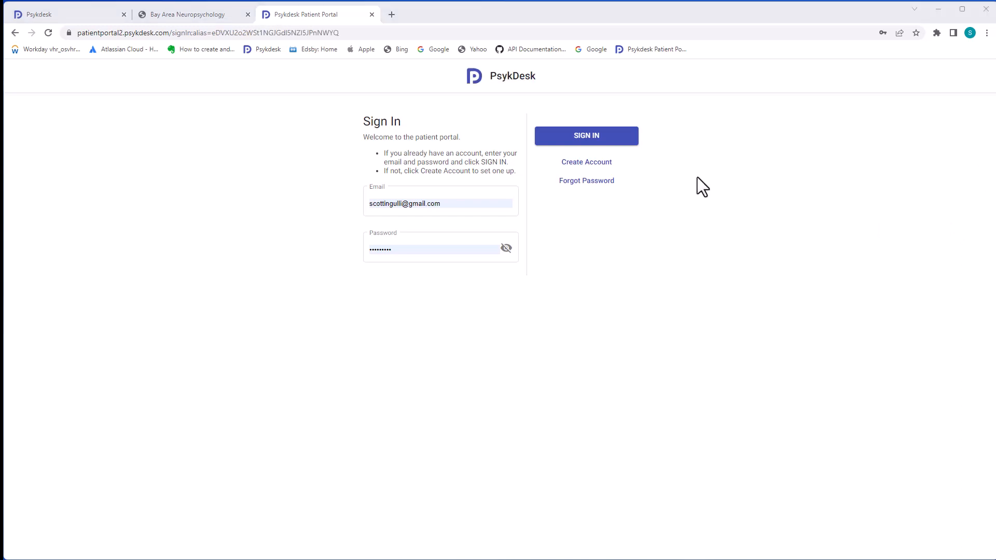
Sign up for a portal account, correcting the e-mail address and entering a new password
click(580, 167)
click(463, 337)
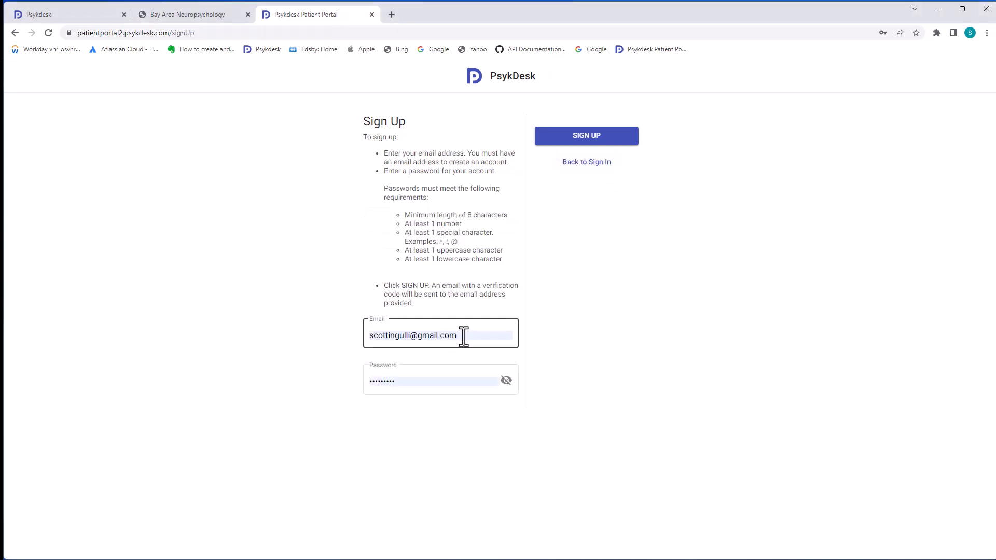
click(414, 381)
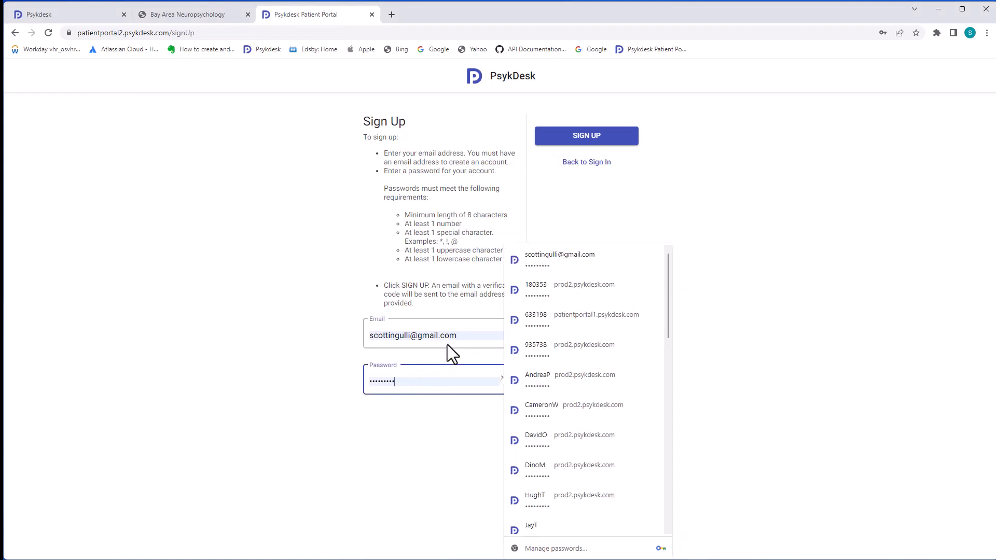
click(462, 339)
key(BackSpace)
text(m)
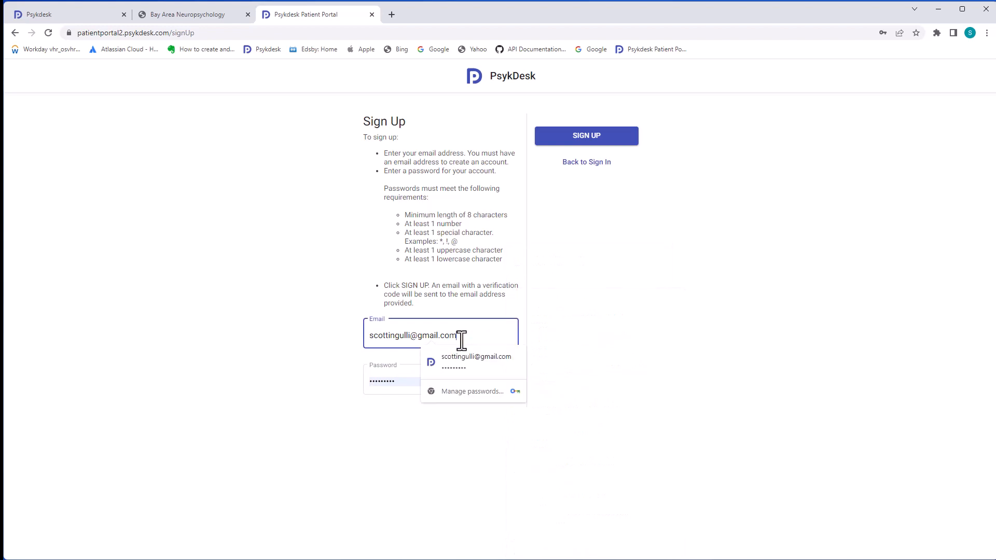
click(404, 382)
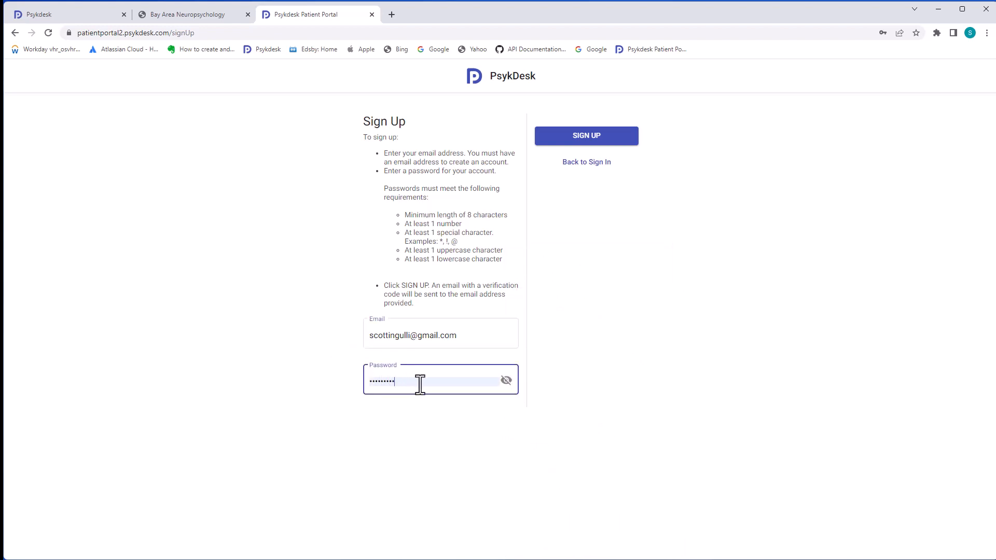
key(BackSpace)
key(BackSpace)
key(BackSpace)
key(BackSpace)
key(BackSpace)
key(BackSpace)
key(BackSpace)
key(BackSpace)
key(BackSpace)
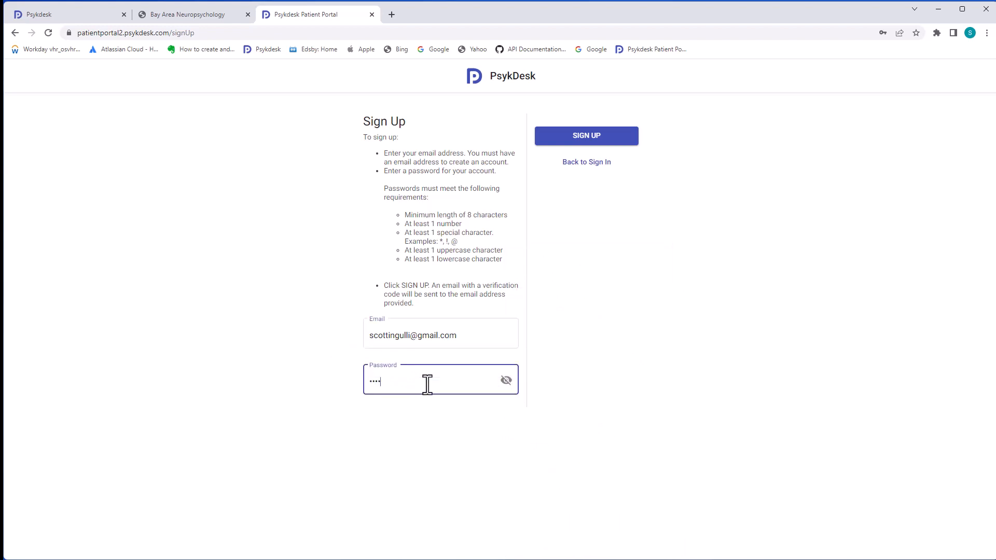
text(*********)
click(582, 136)
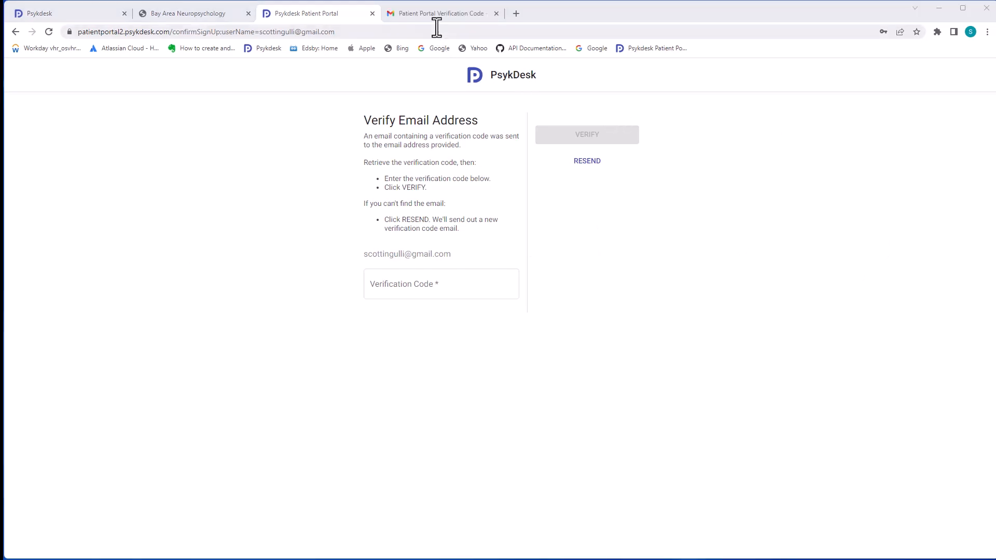
Copy the verification code from the Gmail message and return to the portal tab
click(429, 14)
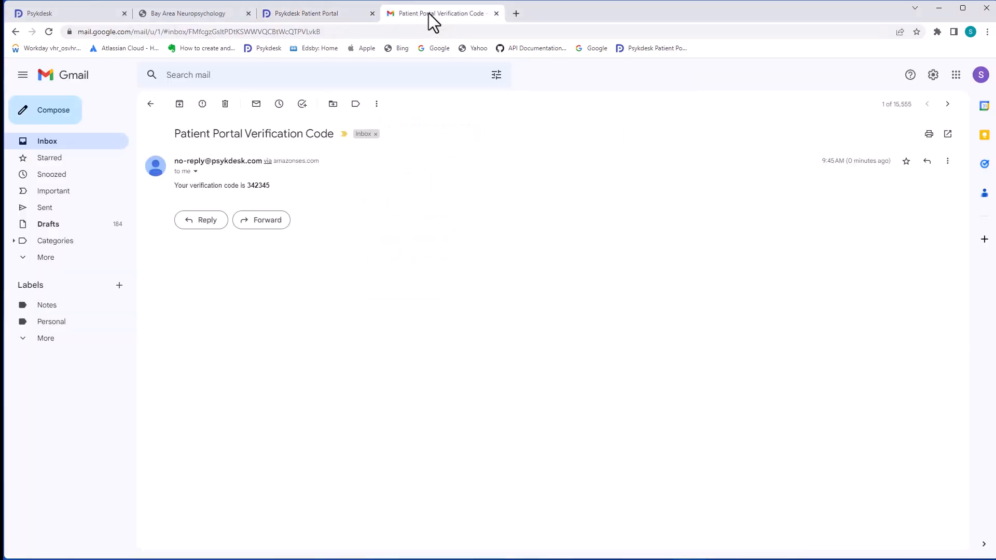
drag(270, 185, 250, 186)
key(ctrl+c)
click(331, 13)
Paste the verification code and confirm the account's e-mail address
click(423, 282)
key(ctrl+v)
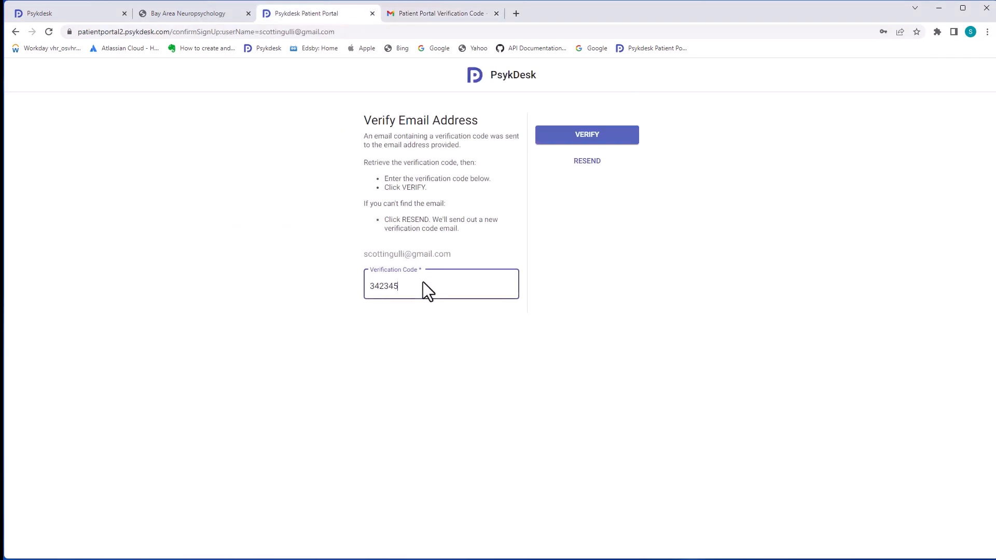
click(567, 144)
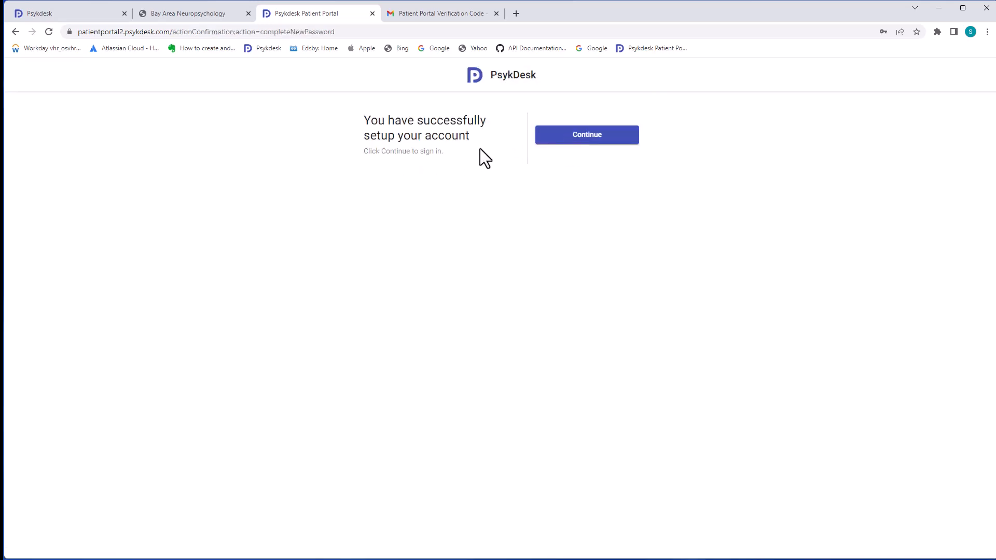
click(578, 139)
Sign in with the saved credentials and view the assigned Tasks list
click(471, 200)
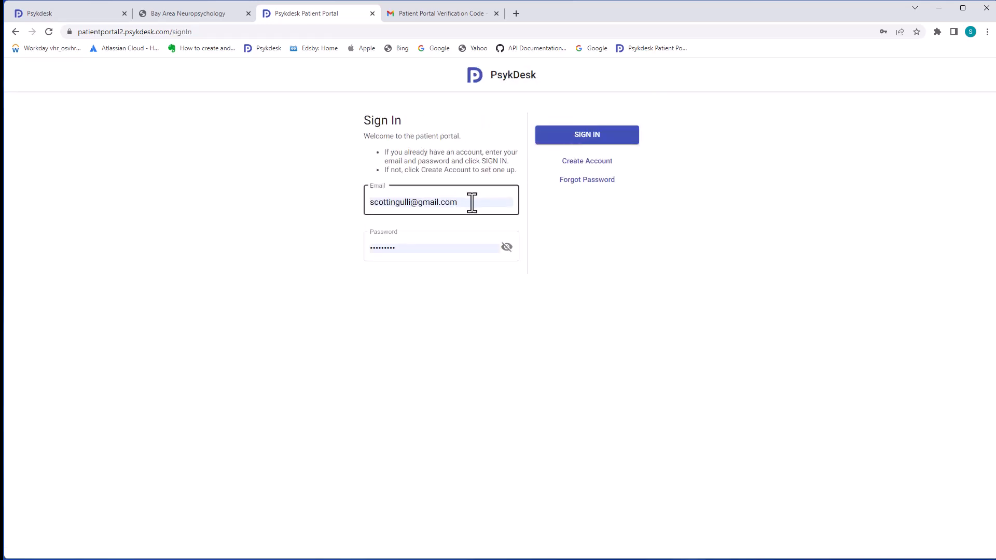
click(506, 253)
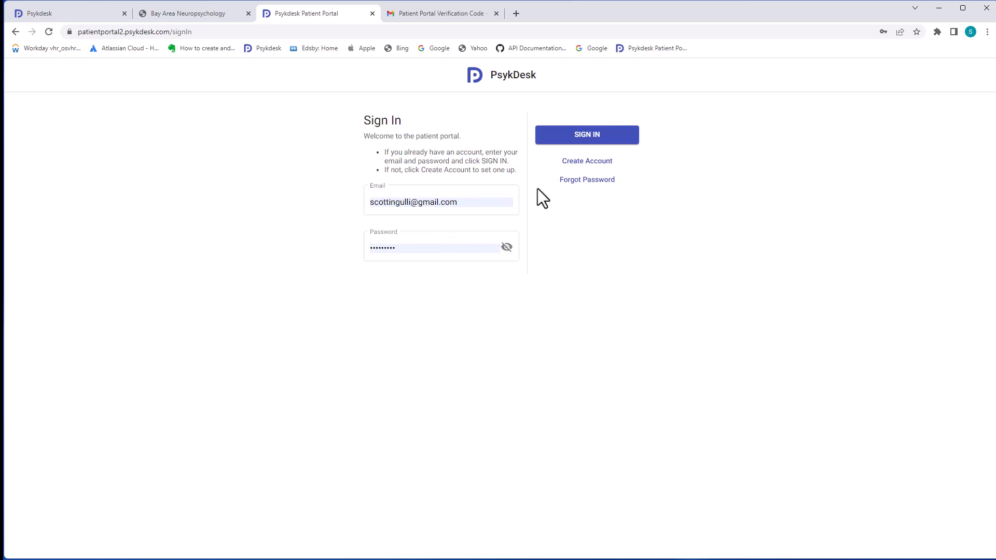
click(566, 142)
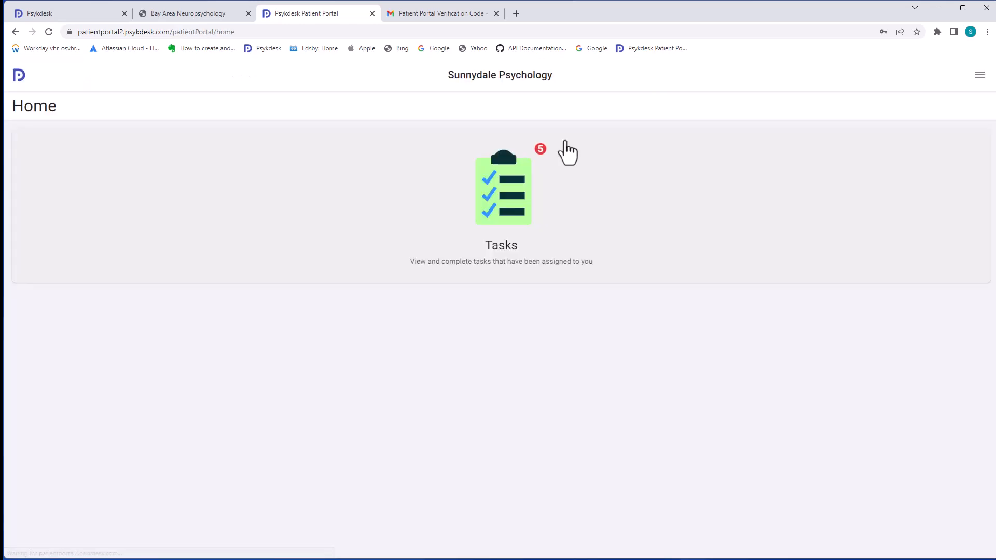
click(508, 209)
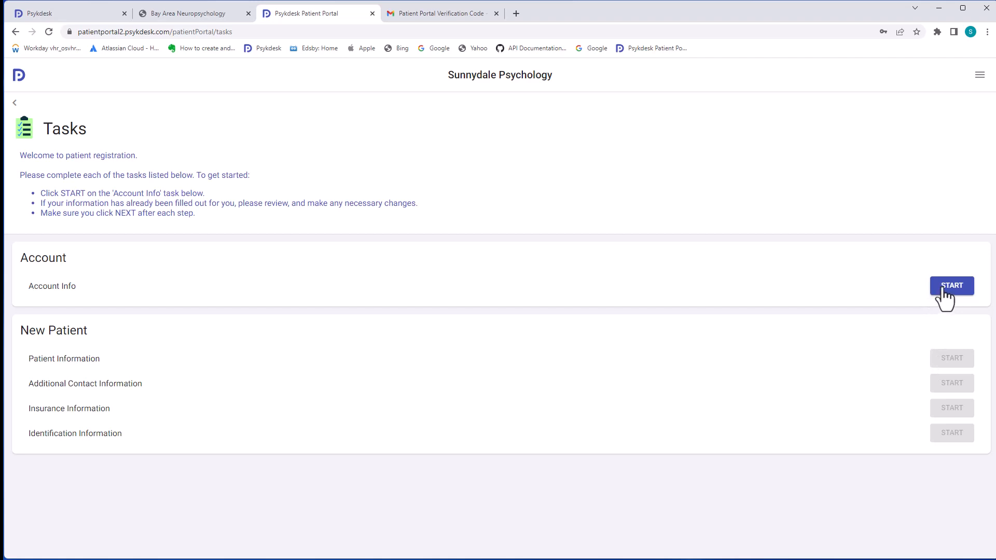
Complete Account Info with the patient's first and last name, then start Patient Information
click(942, 291)
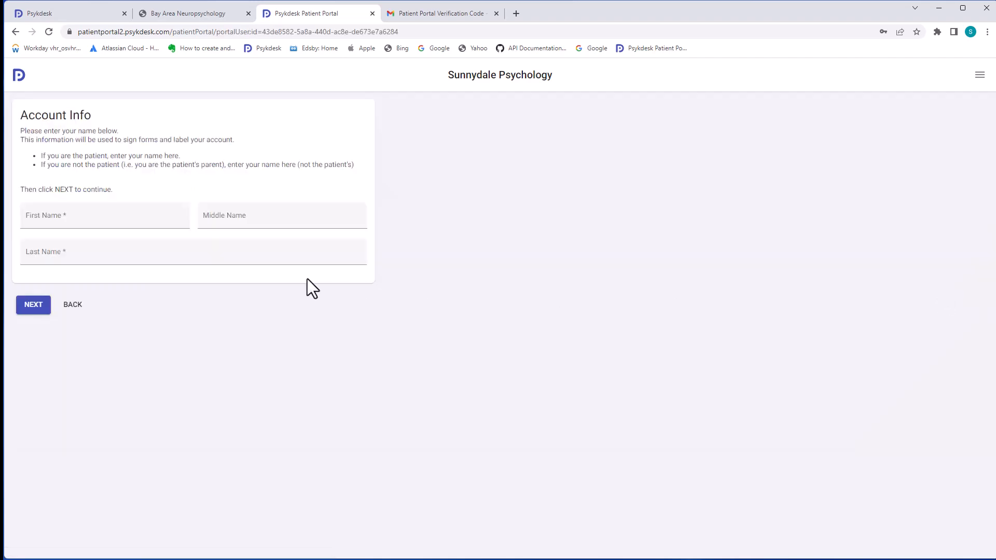
click(149, 225)
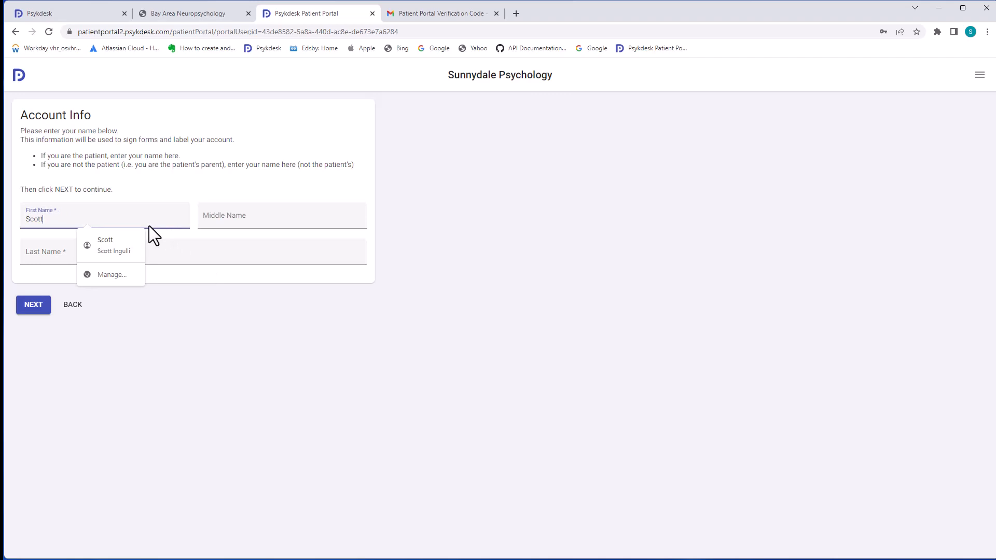
key(Tab)
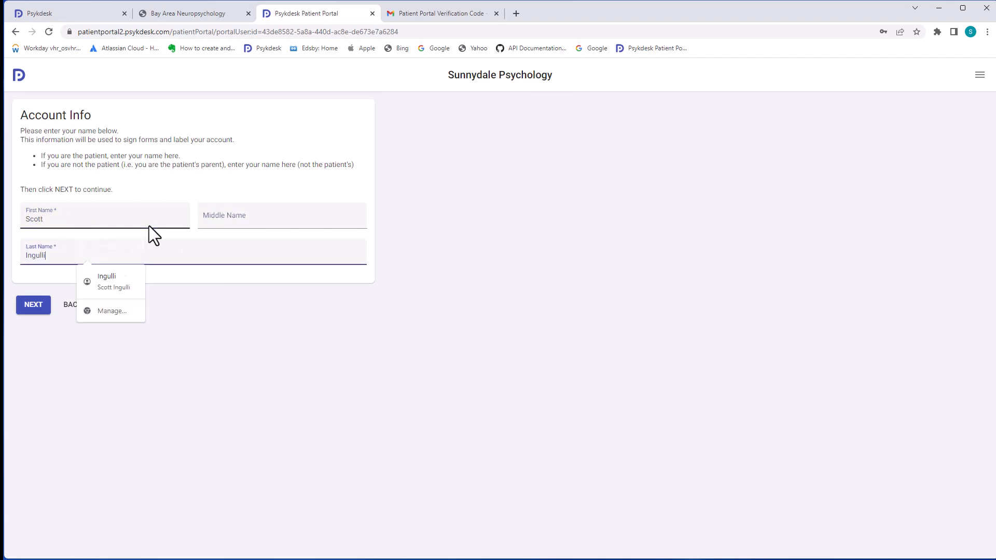
click(34, 306)
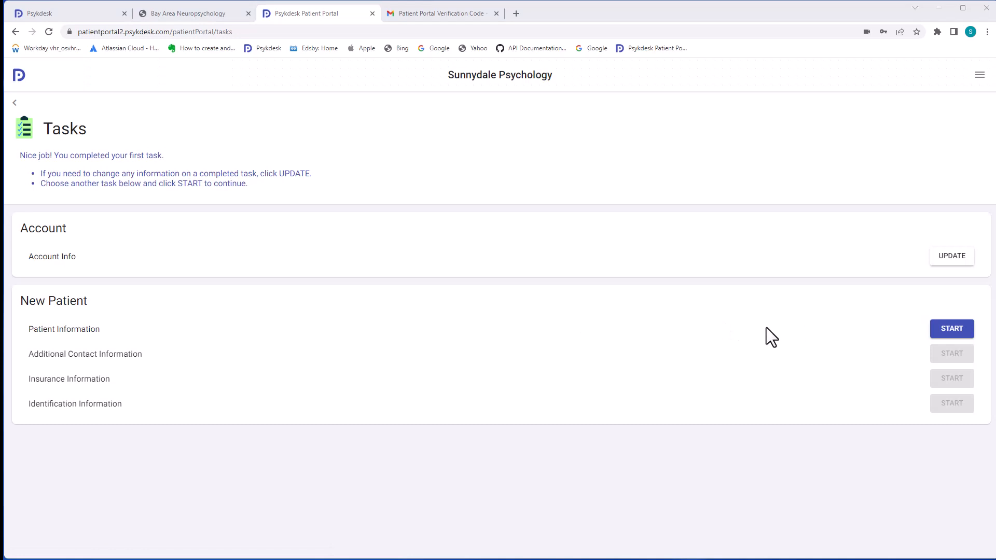
click(946, 335)
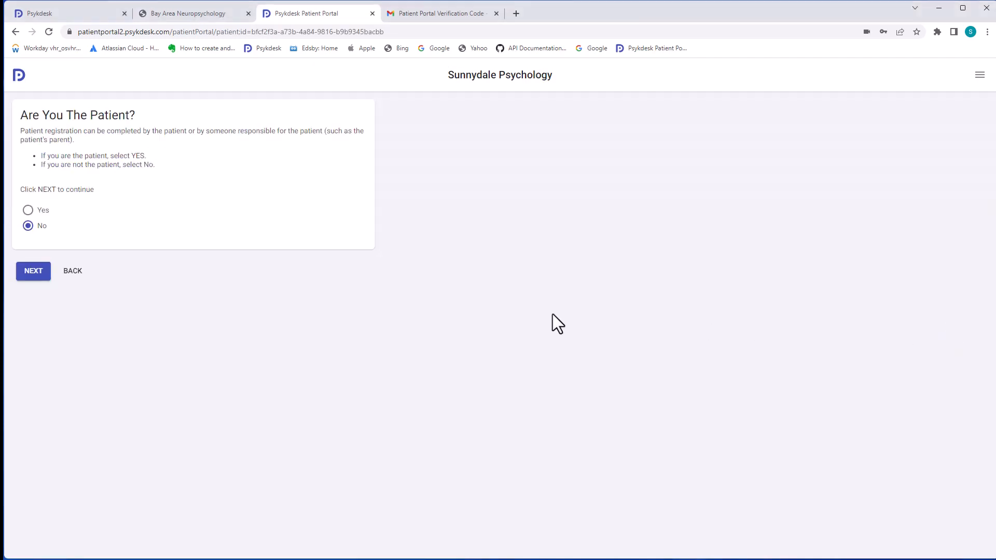
Confirm being the patient, enter the date of birth with corrected year, and choose Male legal gender
click(43, 211)
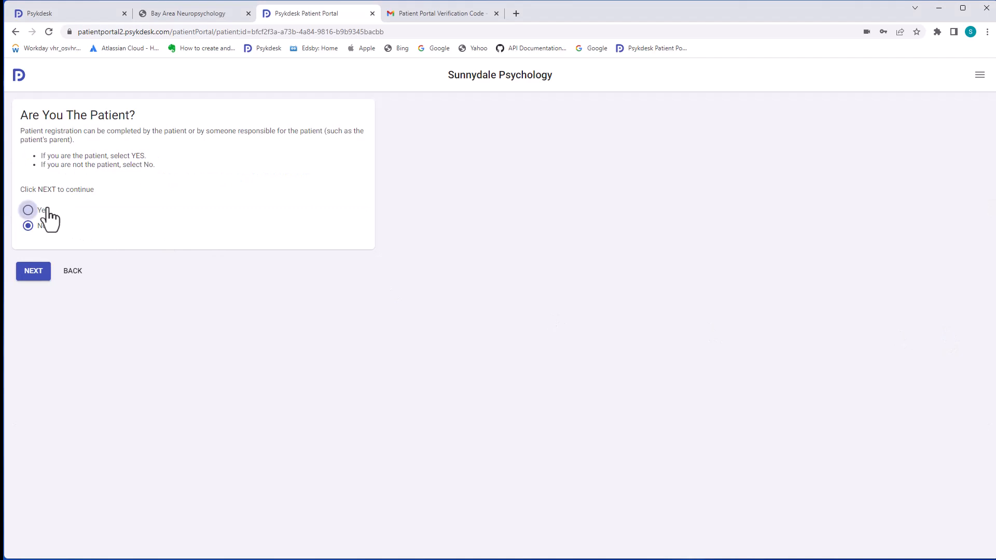
click(40, 279)
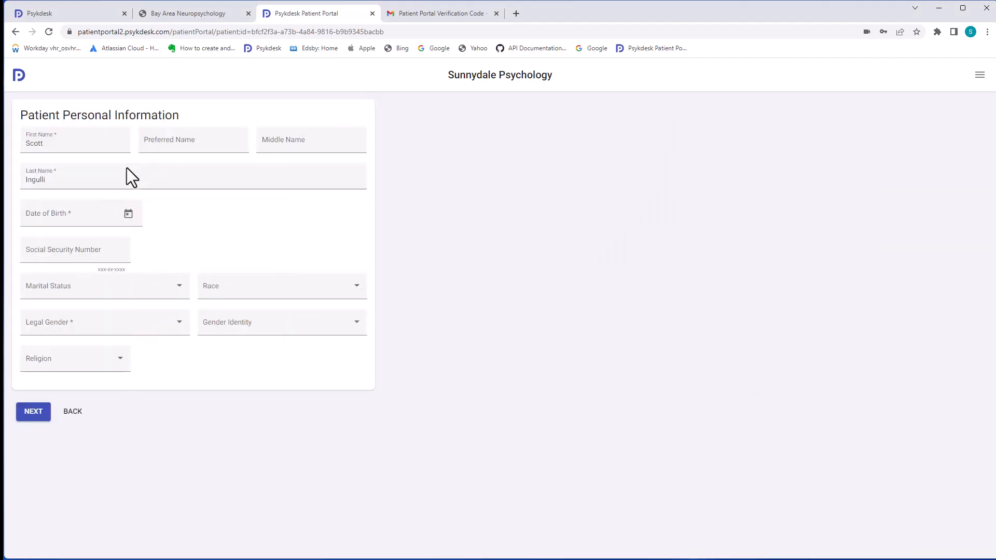
click(128, 215)
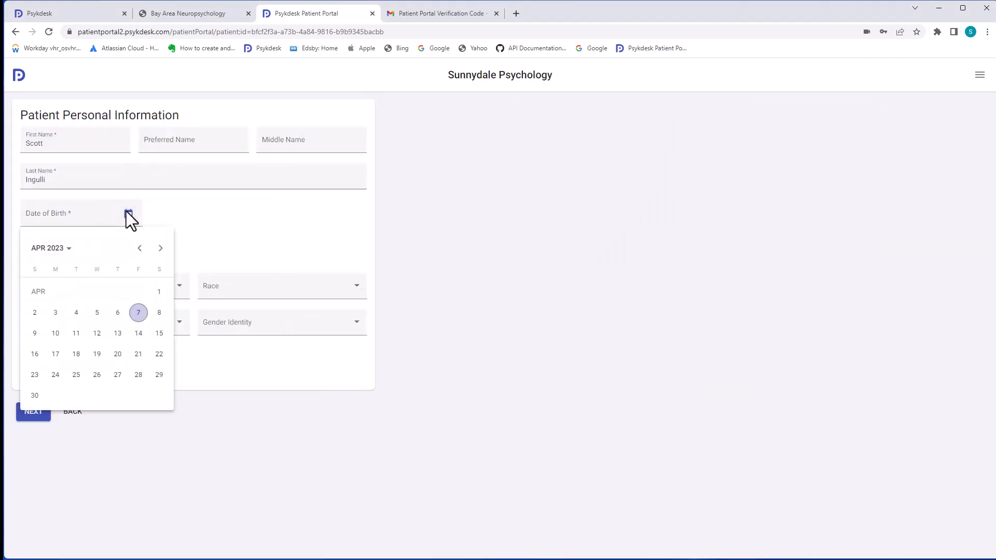
click(77, 312)
click(76, 223)
key(BackSpace)
key(BackSpace)
key(BackSpace)
key(BackSpace)
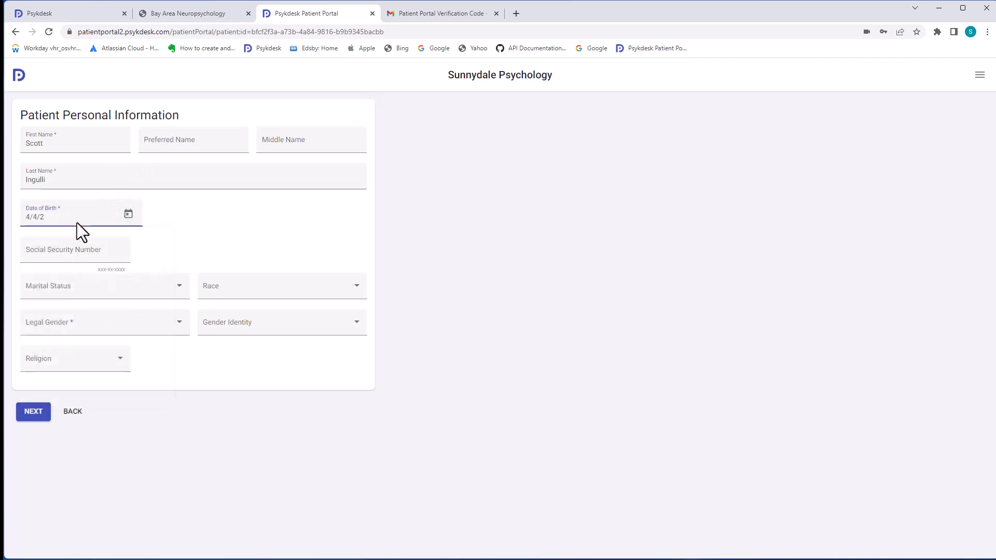
text(1980)
click(163, 324)
click(72, 352)
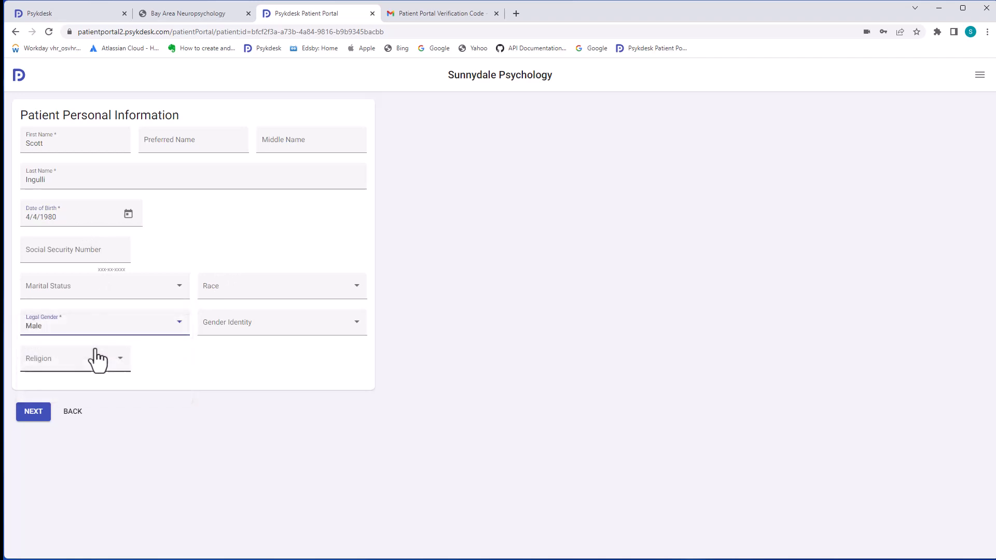
click(36, 418)
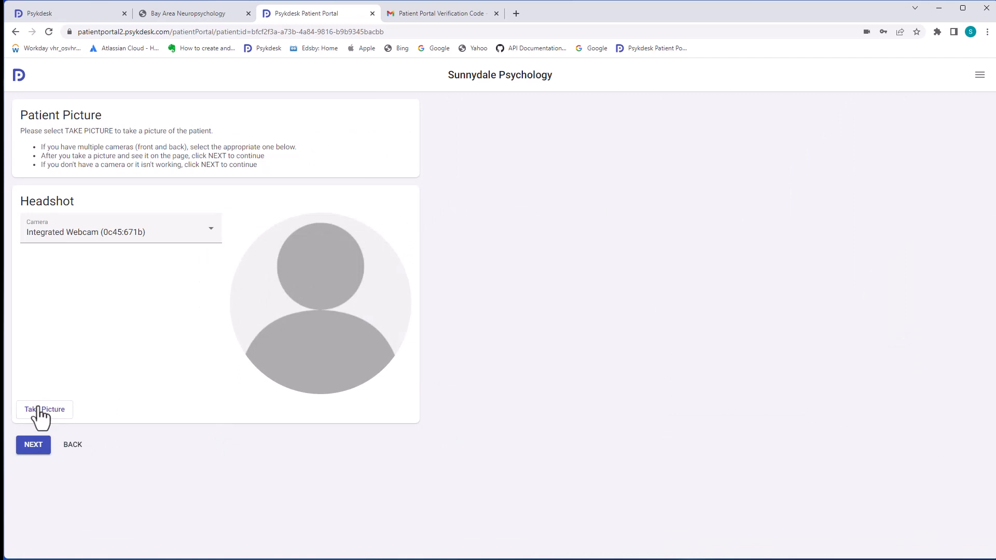
Capture the patient's headshot with the Integrated Webcam and save it
click(38, 410)
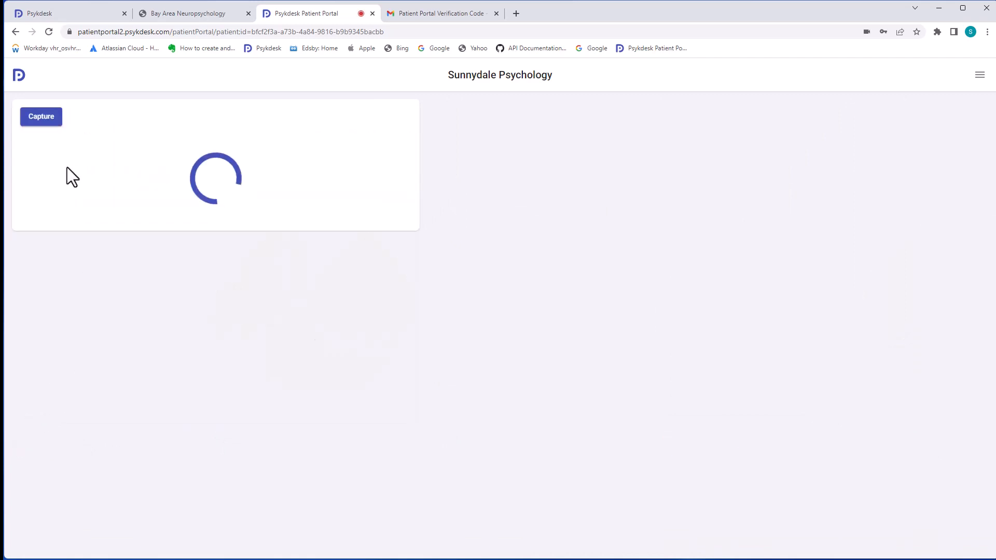
click(35, 122)
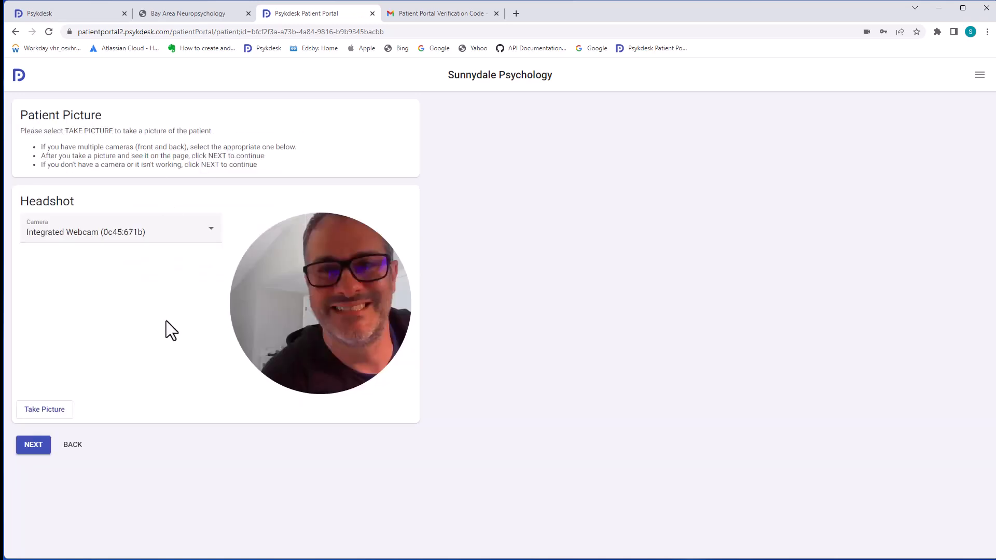
click(34, 447)
Enter the patient's home street, city, state and postal code
click(128, 203)
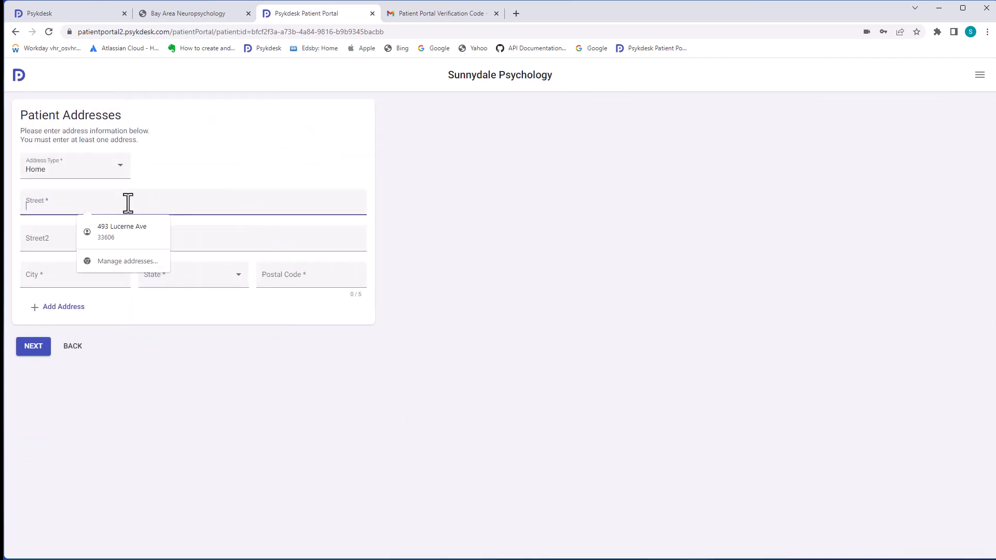
click(72, 282)
text(Tampa)
key(Down)
key(Return)
click(283, 276)
text(33606)
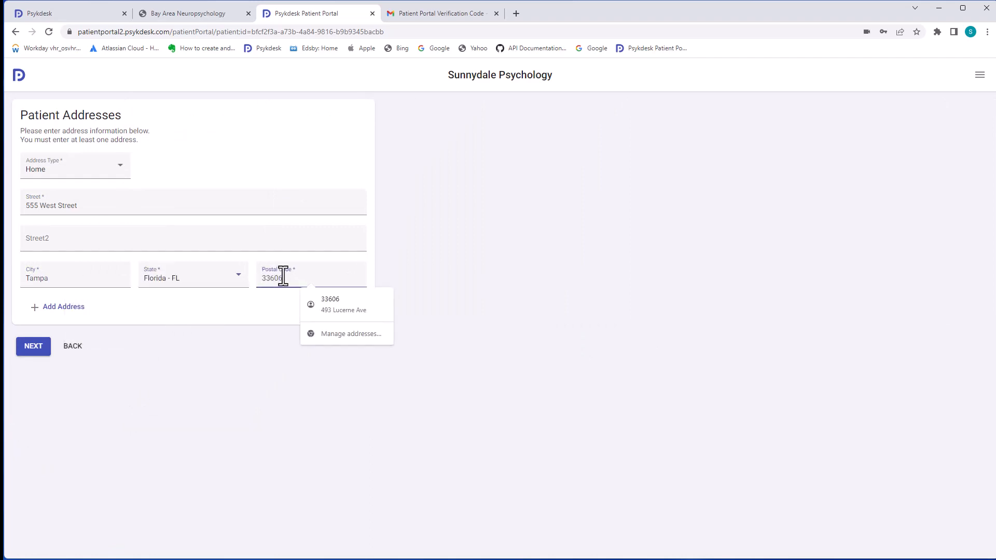
click(31, 350)
Add the patient's home phone number and personal e-mail address
click(163, 171)
text(555-123-1234)
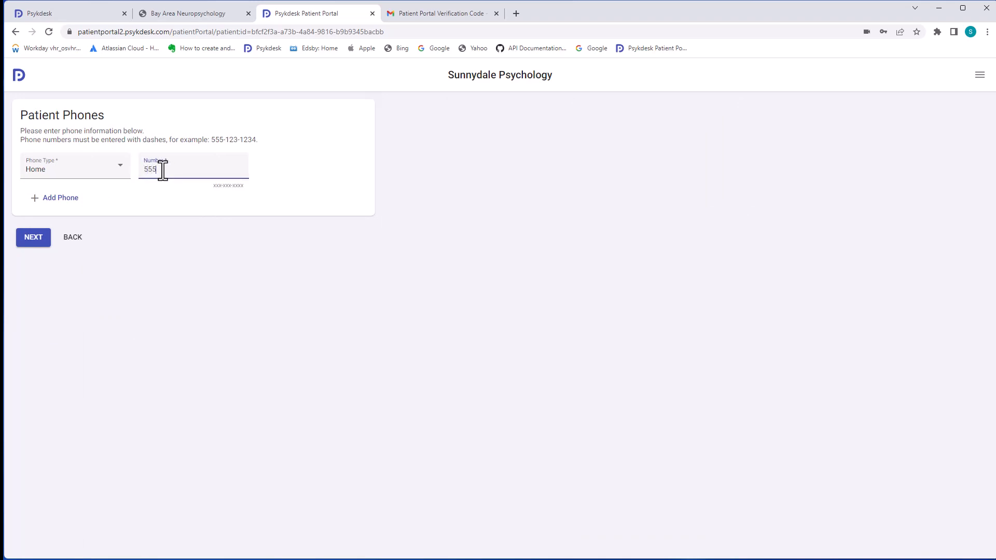
click(43, 239)
click(71, 165)
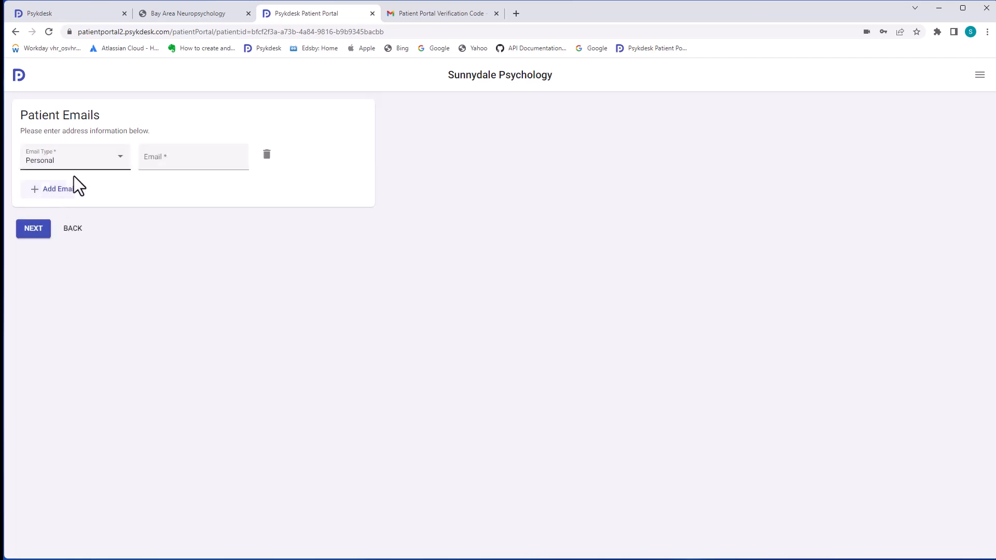
click(176, 160)
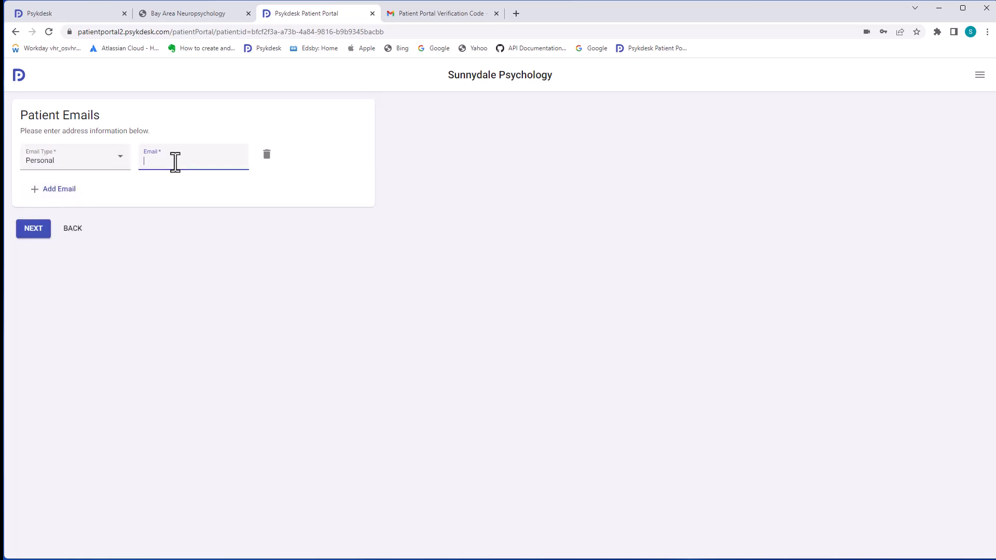
click(34, 229)
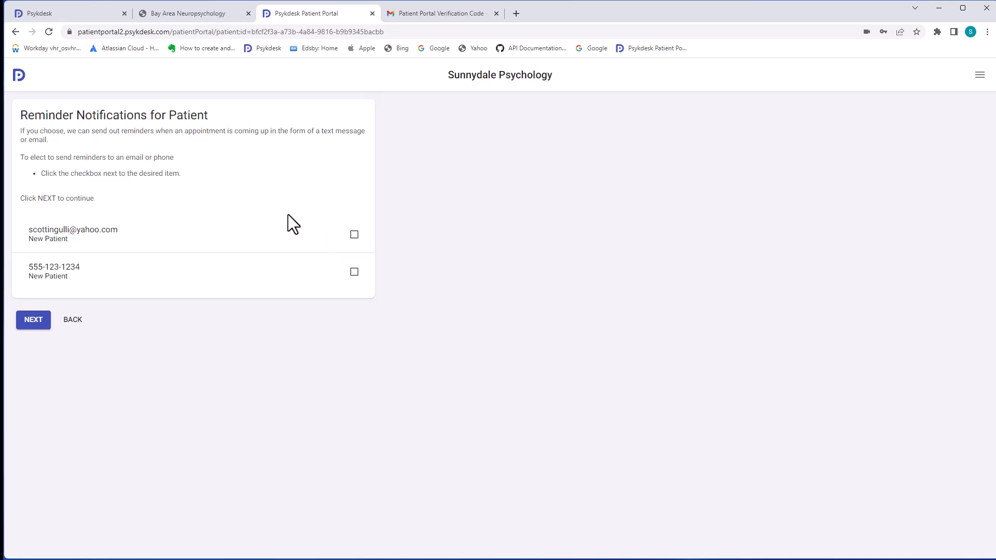
Opt into e-mail reminders and set a four-digit check-in PIN to finish Patient Information
click(355, 235)
click(36, 325)
click(46, 222)
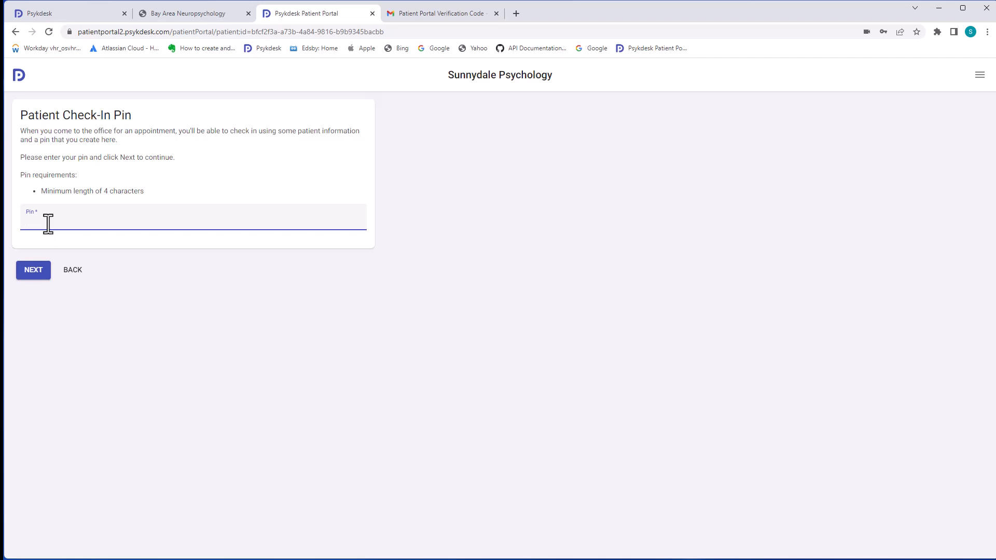
click(37, 278)
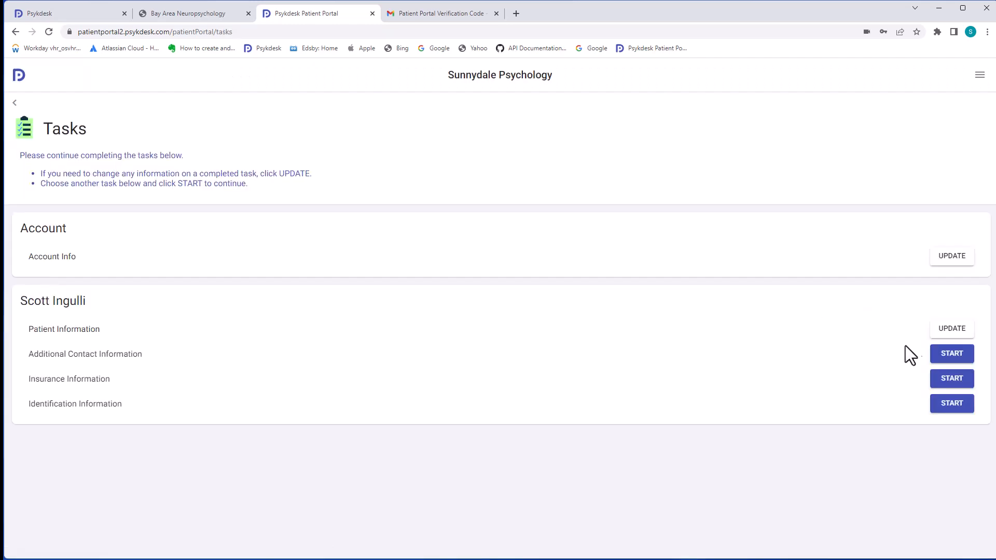
click(951, 353)
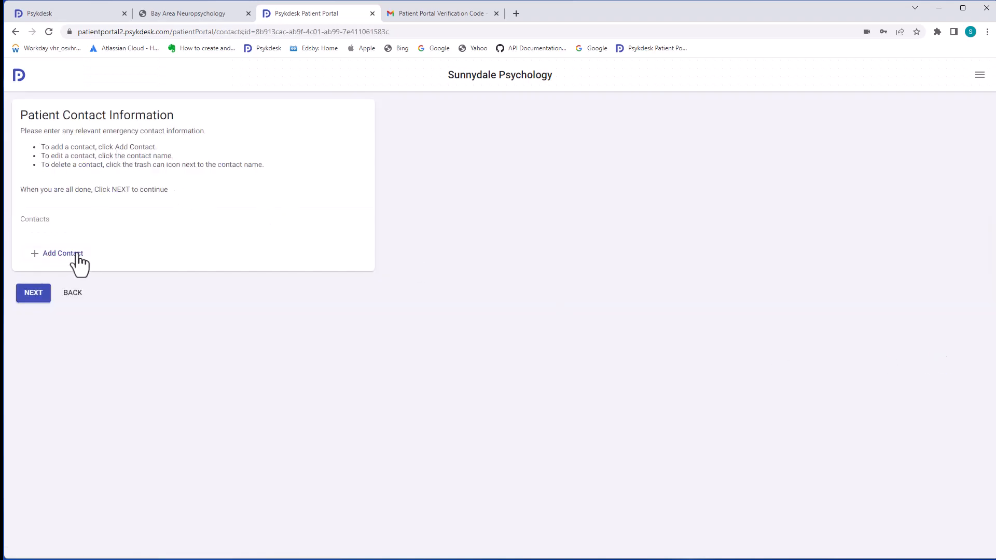
Add an emergency contact with their first name and phone number, skipping addresses
click(78, 254)
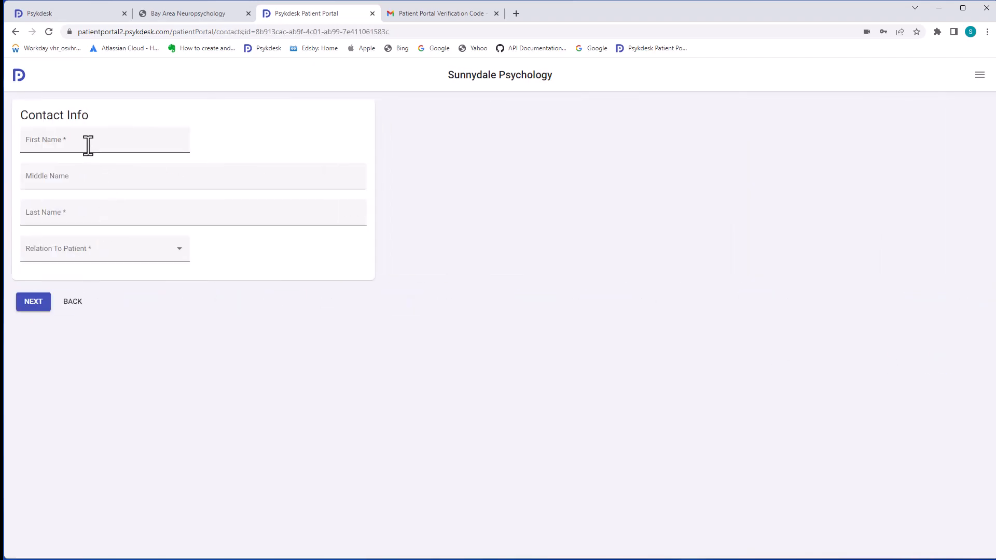
click(87, 145)
text(Lorrie)
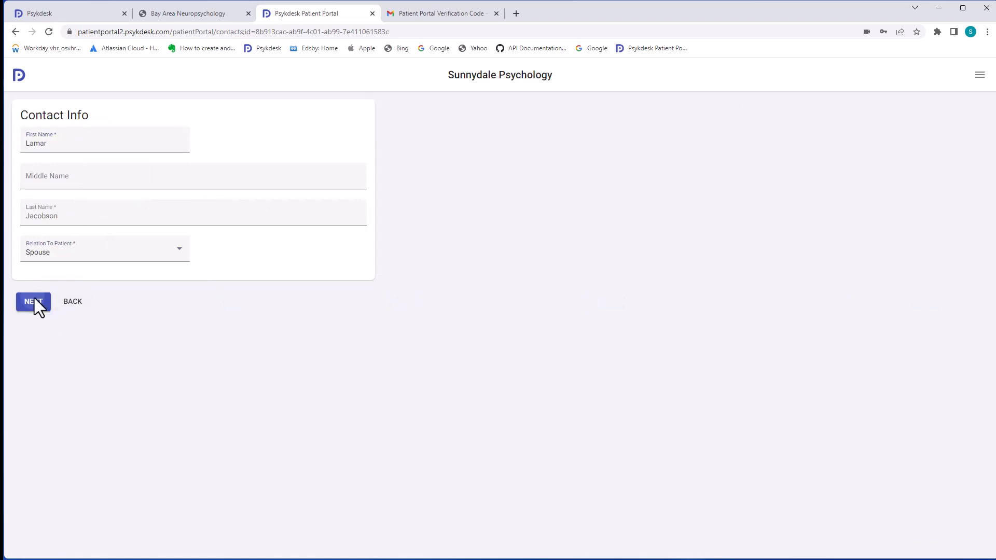
click(34, 303)
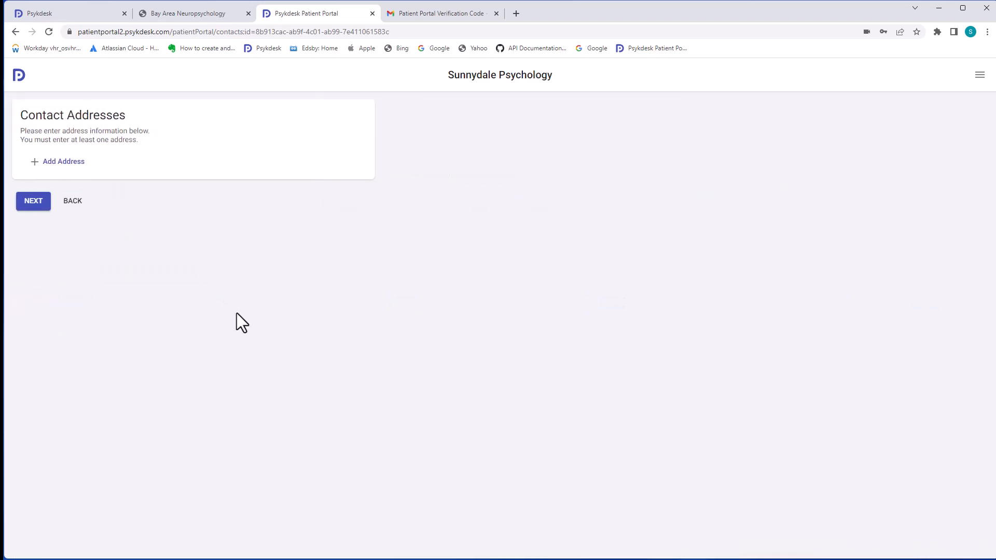
click(33, 203)
click(173, 170)
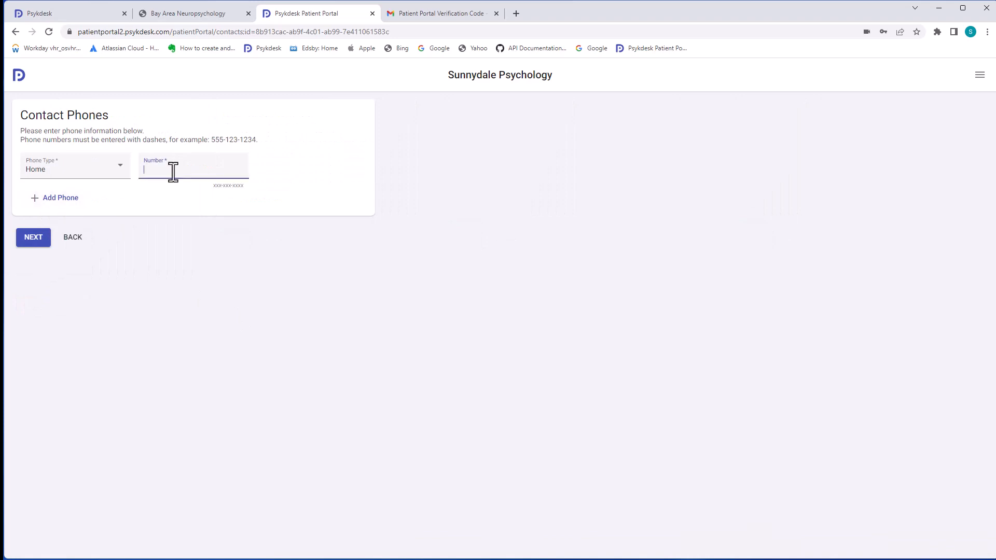
text(5)
text(848-2511)
click(33, 241)
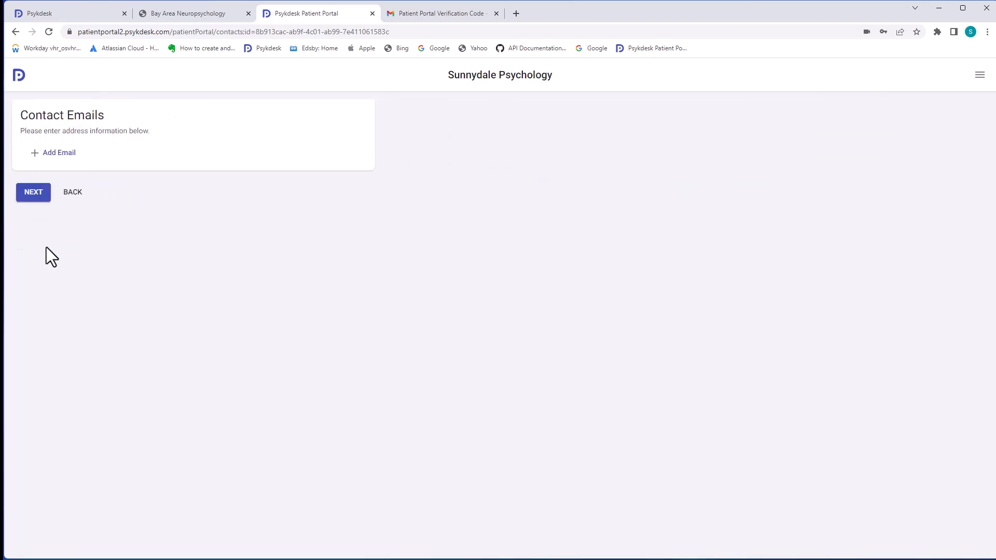
Turn on phone reminders for the emergency contact and finish the task
click(34, 196)
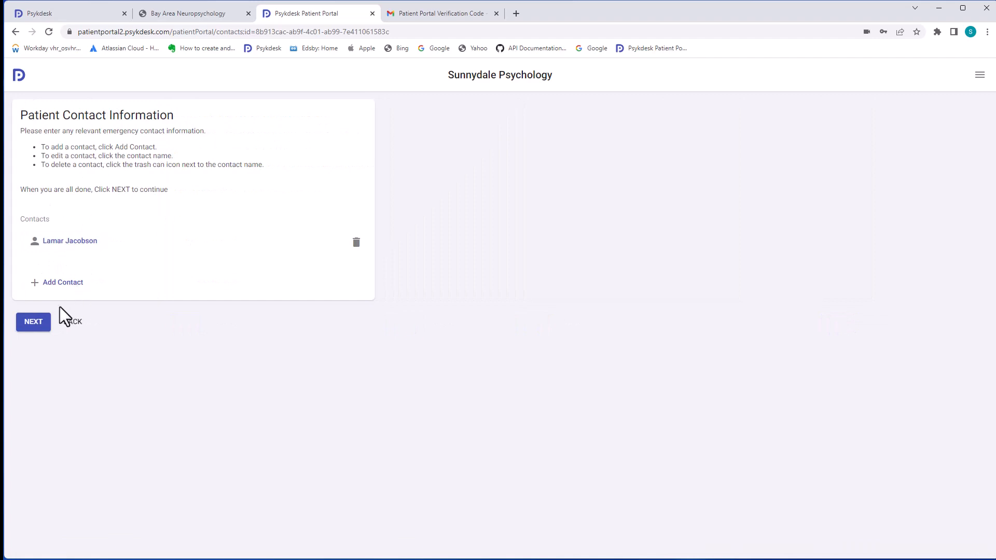
click(39, 322)
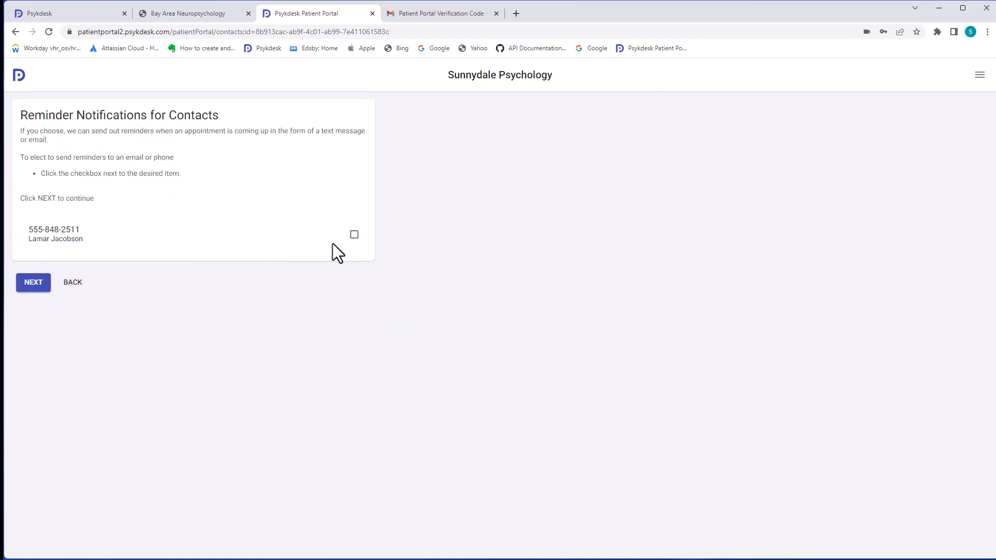
click(354, 235)
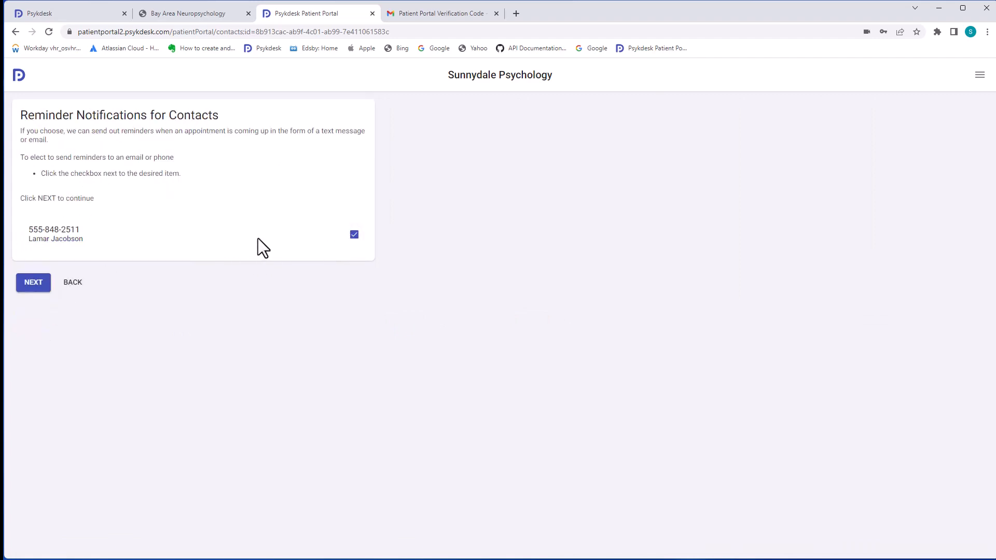
click(33, 283)
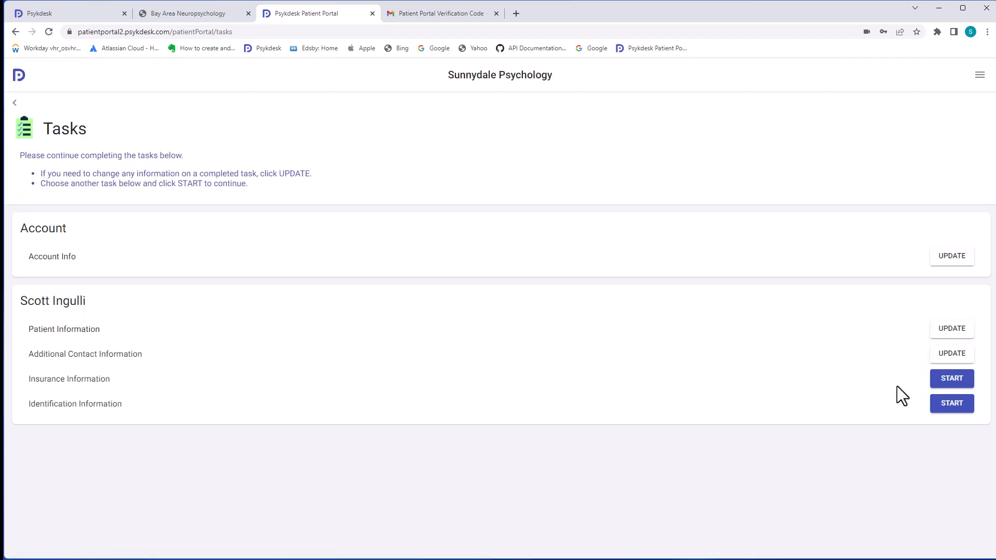
Start the Insurance Information task and confirm the patient has insurance
click(947, 380)
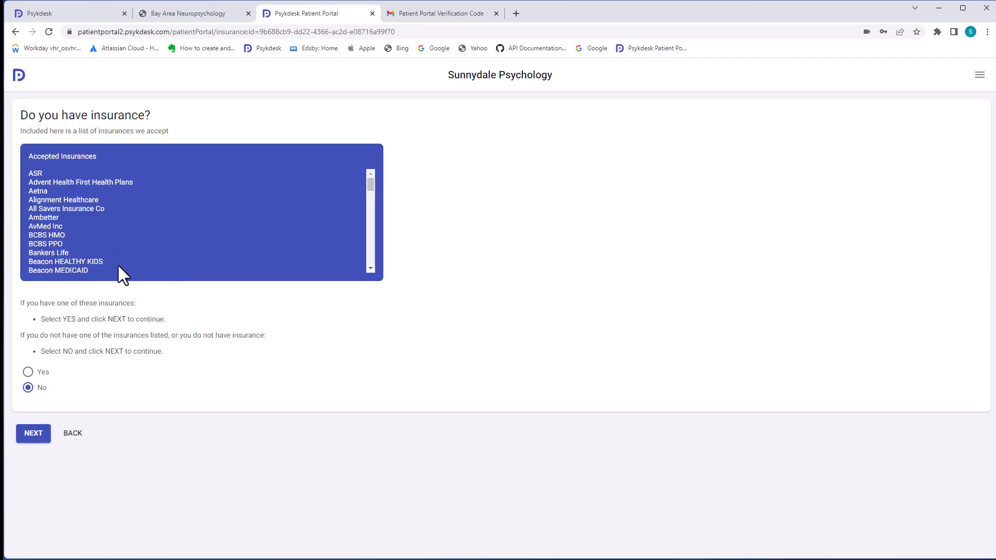
click(36, 380)
click(43, 436)
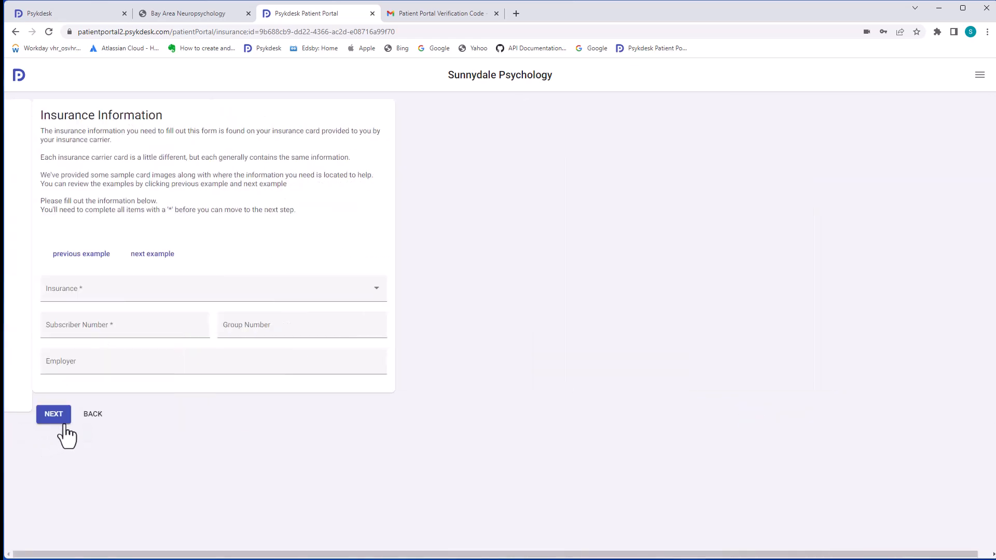
Select BCBS PPO as the insurer and enter the patient's subscriber number
click(80, 423)
scroll(81, 432, down, 1)
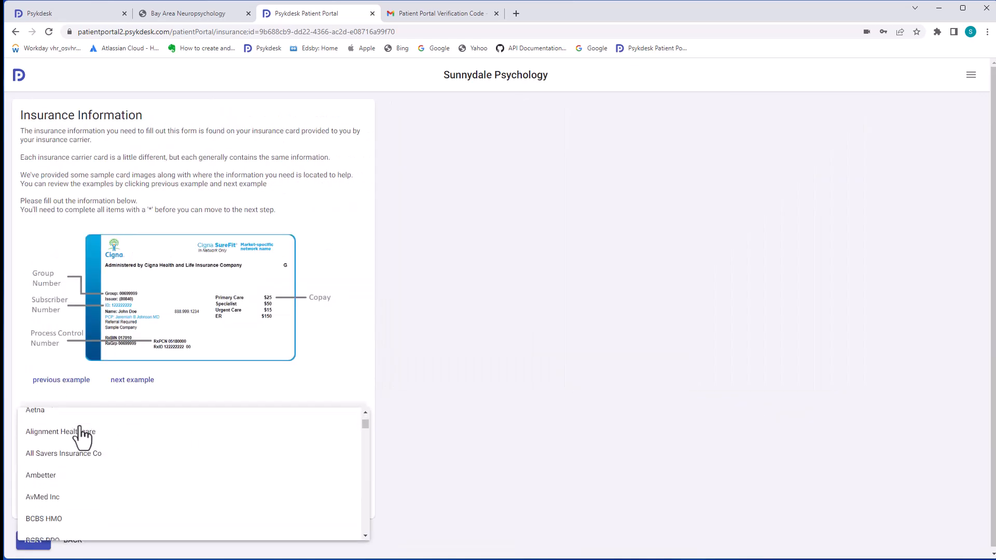
scroll(163, 493, down, 5)
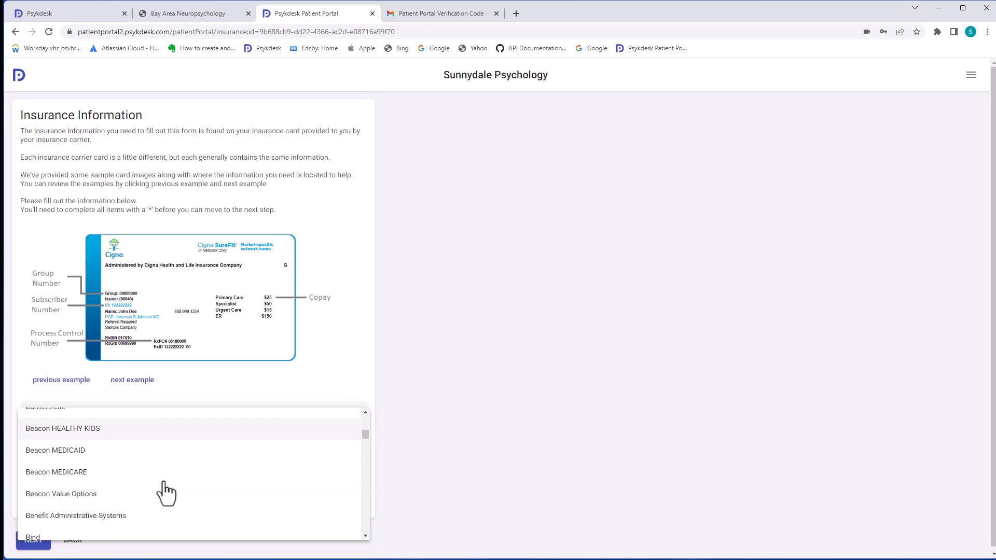
scroll(166, 490, up, 4)
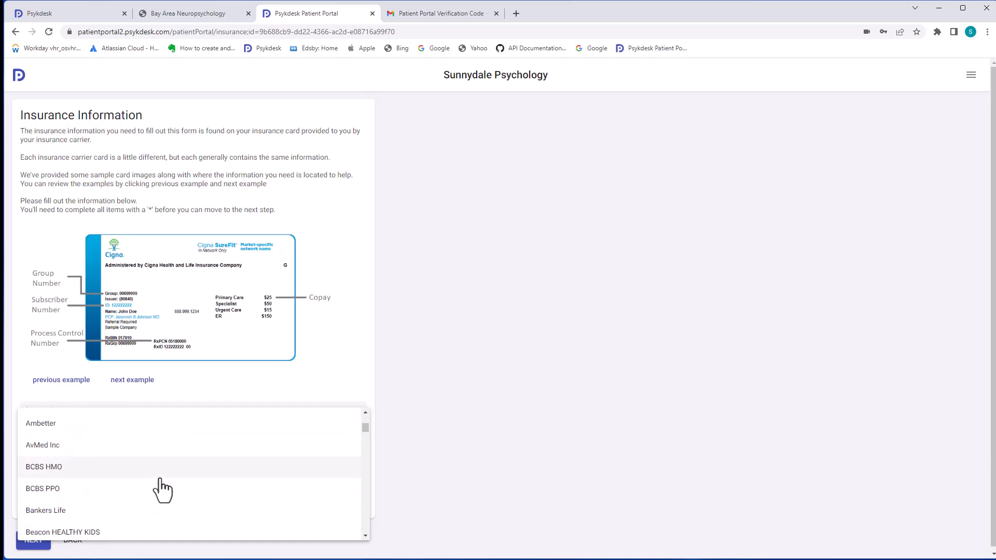
click(132, 493)
click(102, 460)
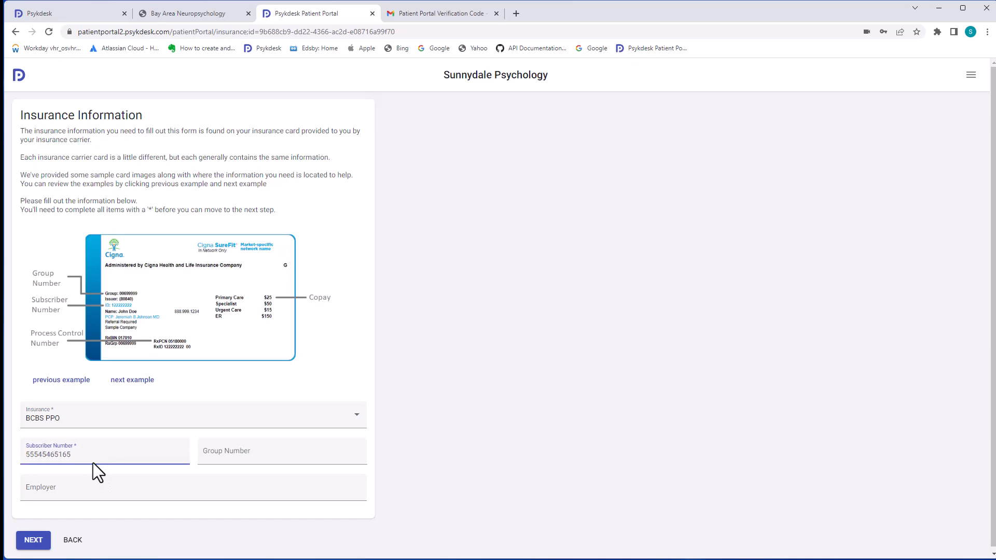
click(30, 540)
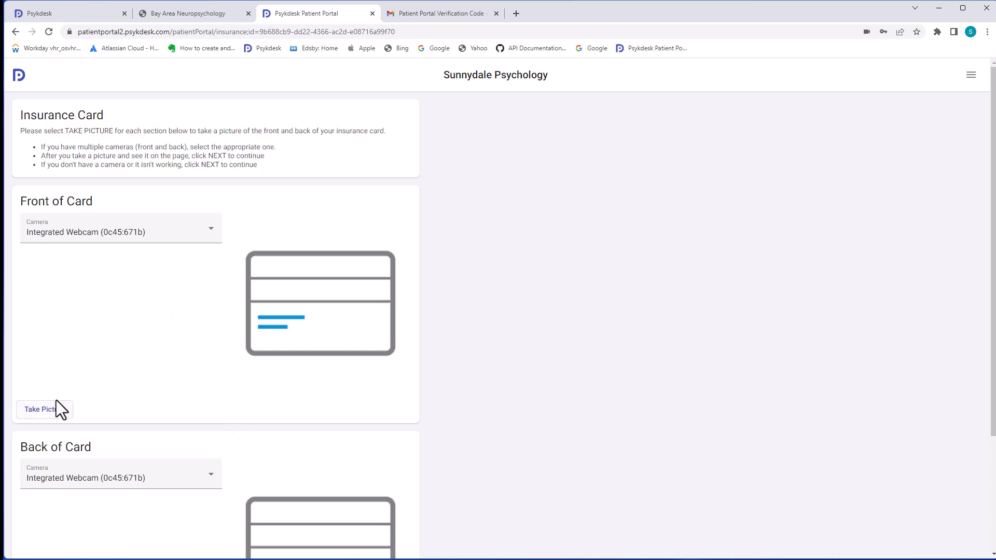
Photograph the front and back of the insurance card with the webcam
click(45, 409)
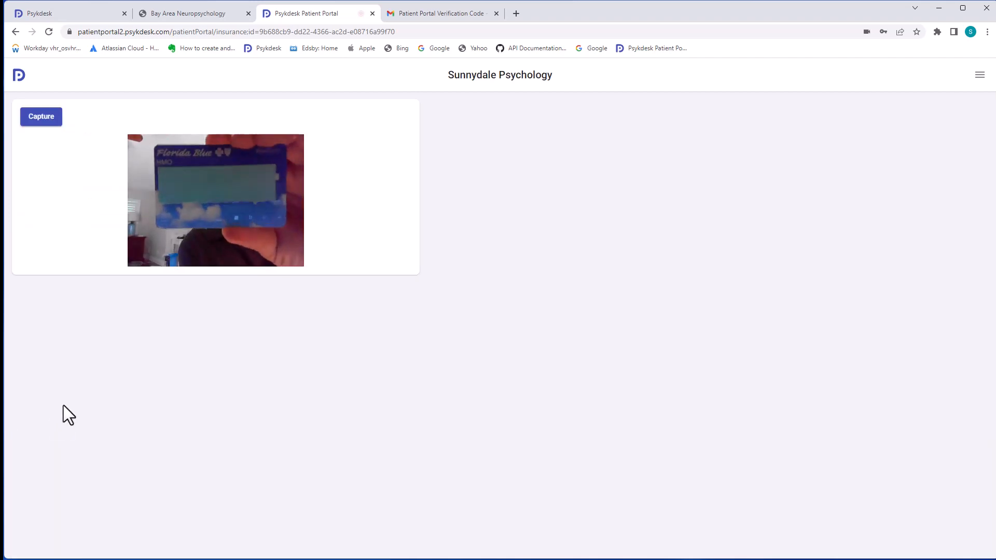
click(43, 120)
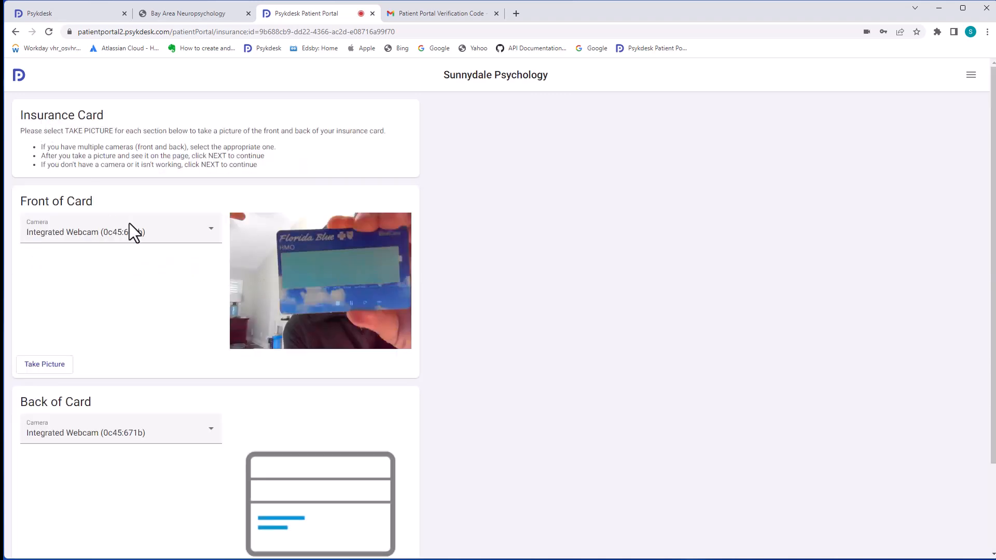
scroll(110, 466, down, 3)
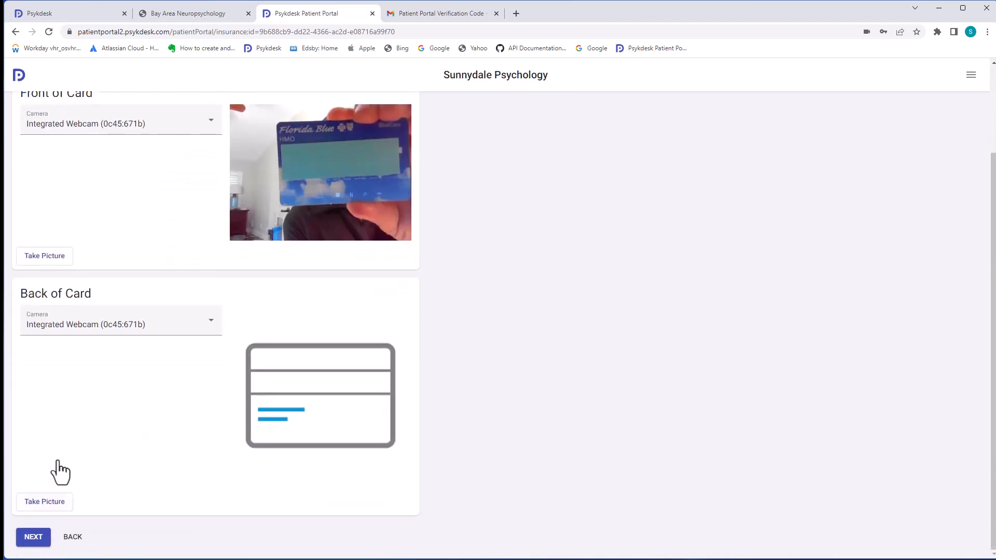
click(58, 502)
click(44, 125)
scroll(345, 379, down, 3)
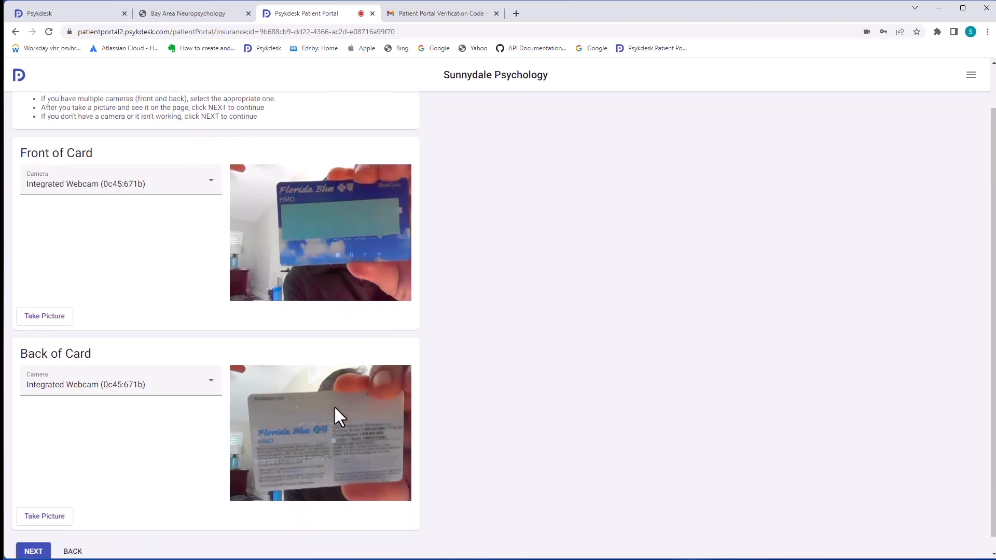
Confirm the patient is the subscriber and has no secondary insurance
click(33, 537)
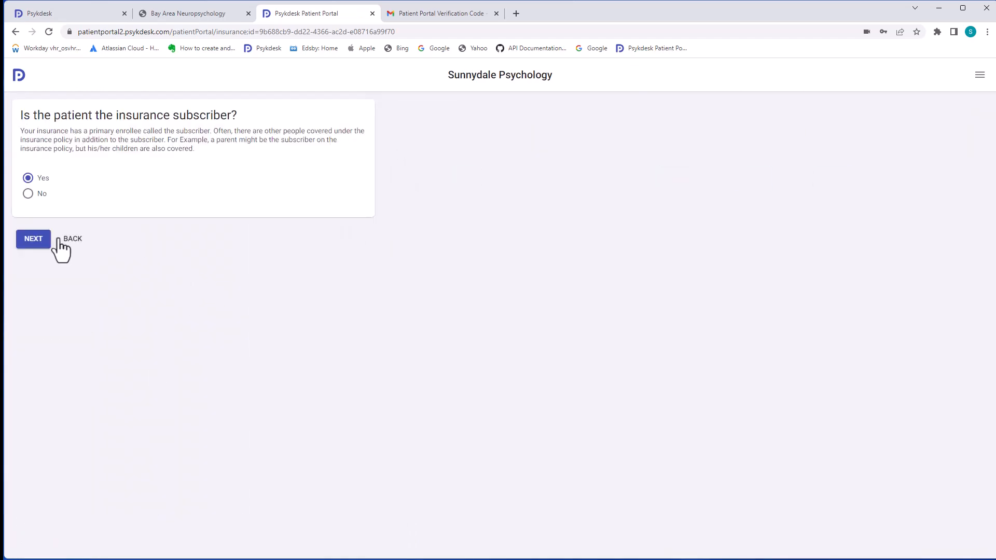
click(32, 241)
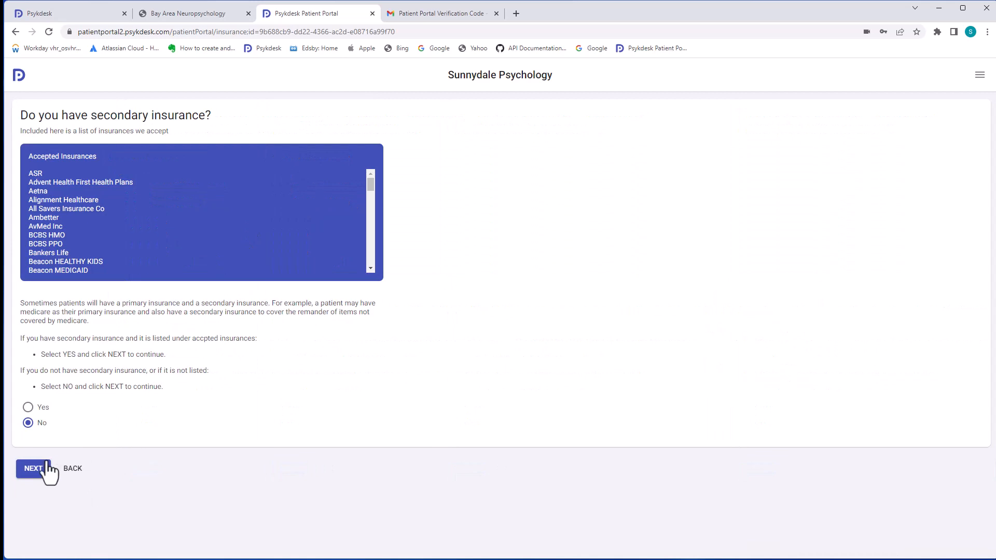
click(34, 473)
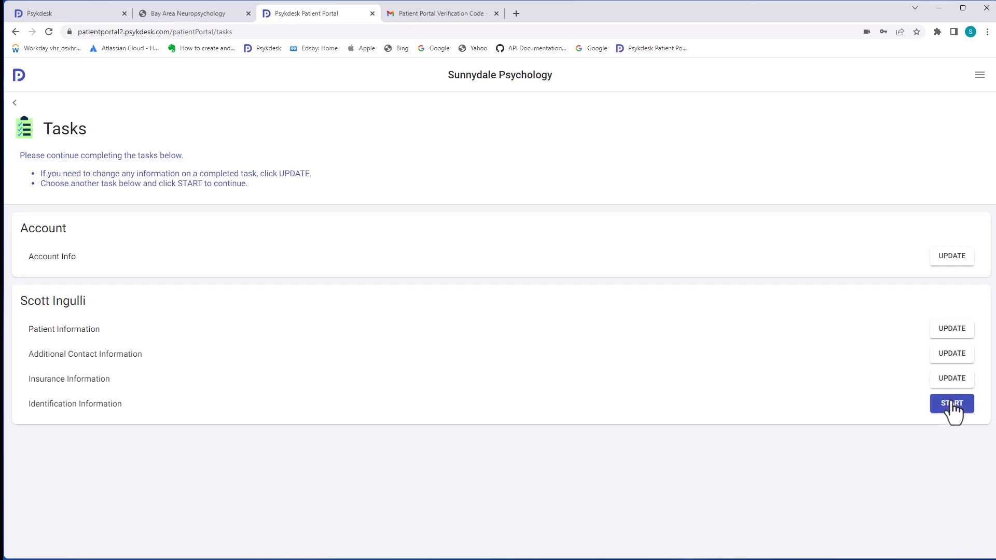
Fill in the driver license ID number, capture a photo of the card, and submit Identification
click(952, 405)
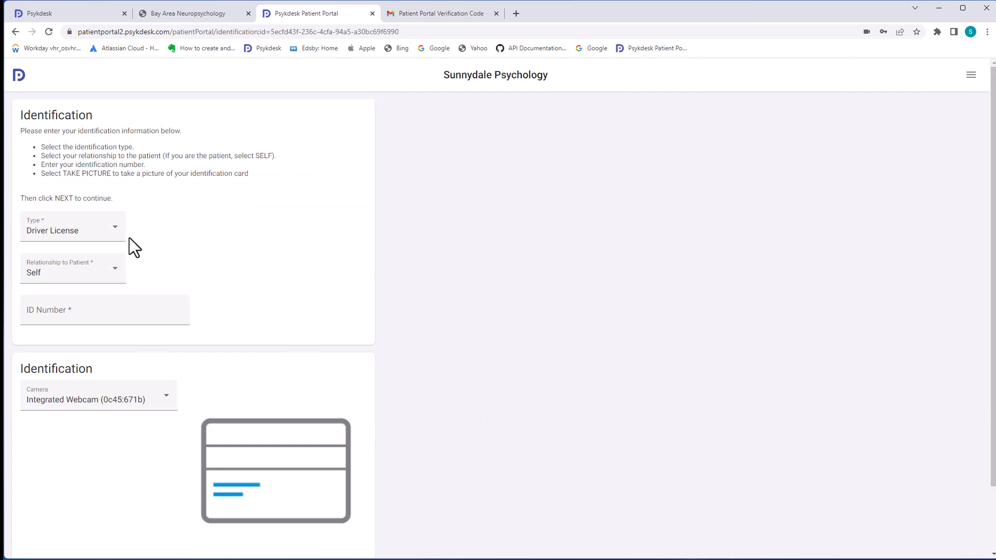
click(134, 314)
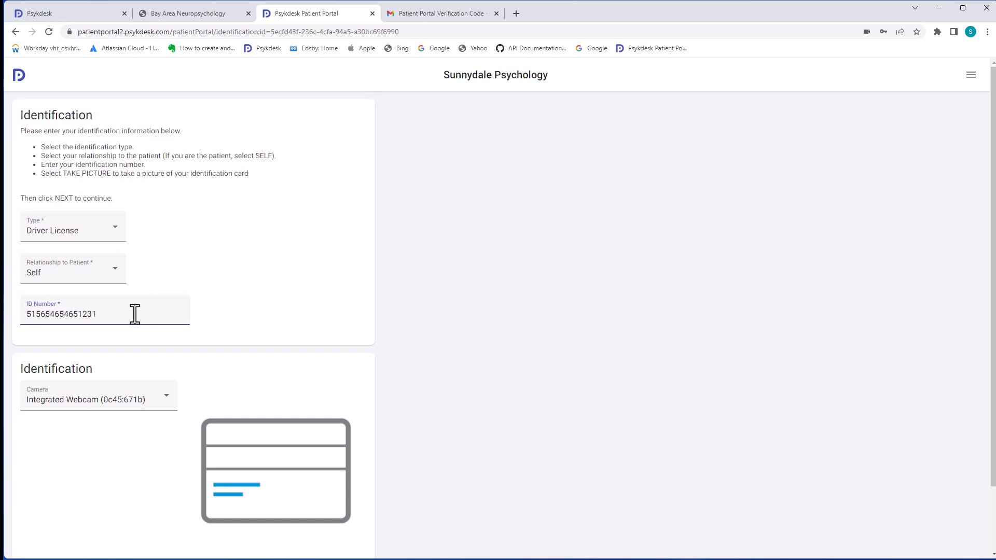
scroll(296, 336, down, 3)
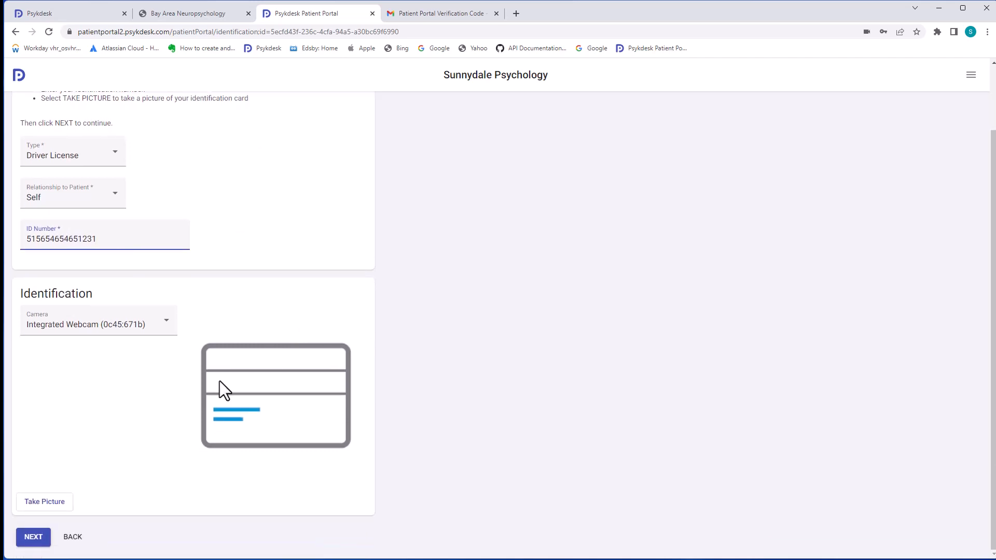
click(56, 503)
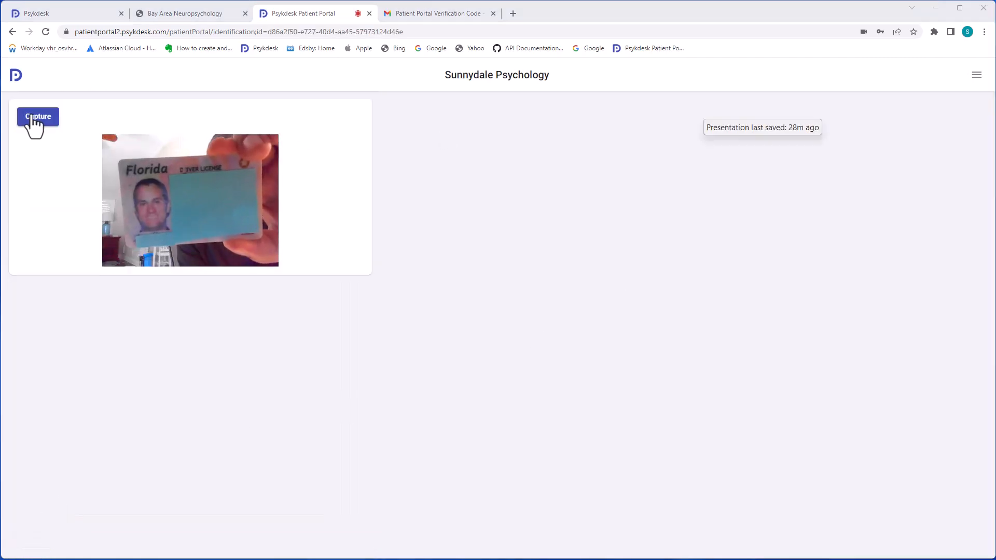
click(33, 120)
click(40, 538)
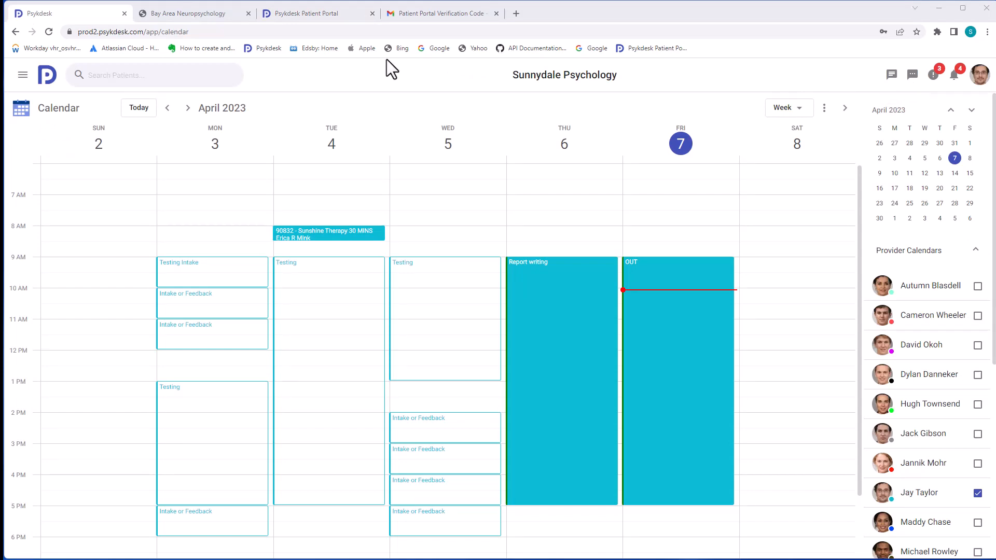
Open the new patient's record from Portal User Patients' Ready To Post New Patients view
click(23, 75)
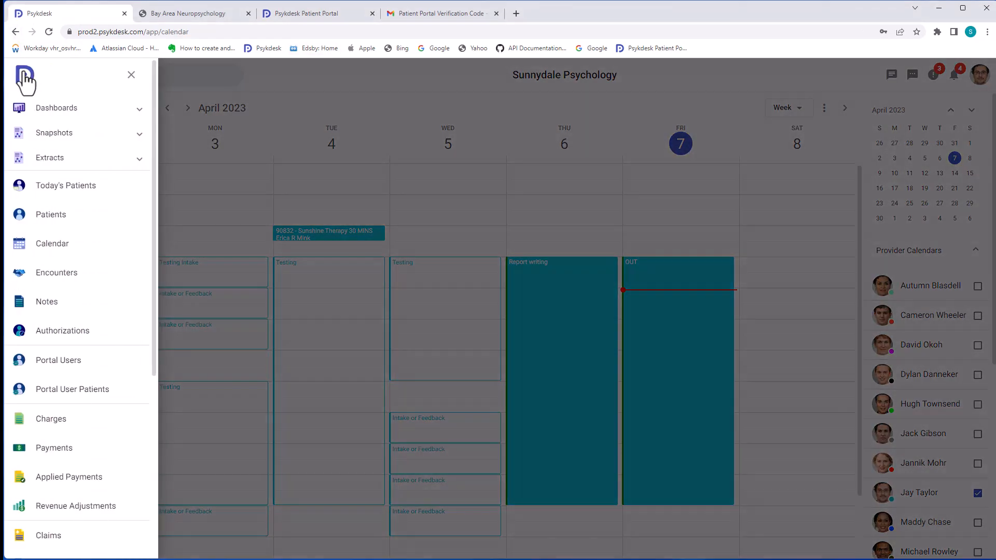
scroll(22, 356, down, 1)
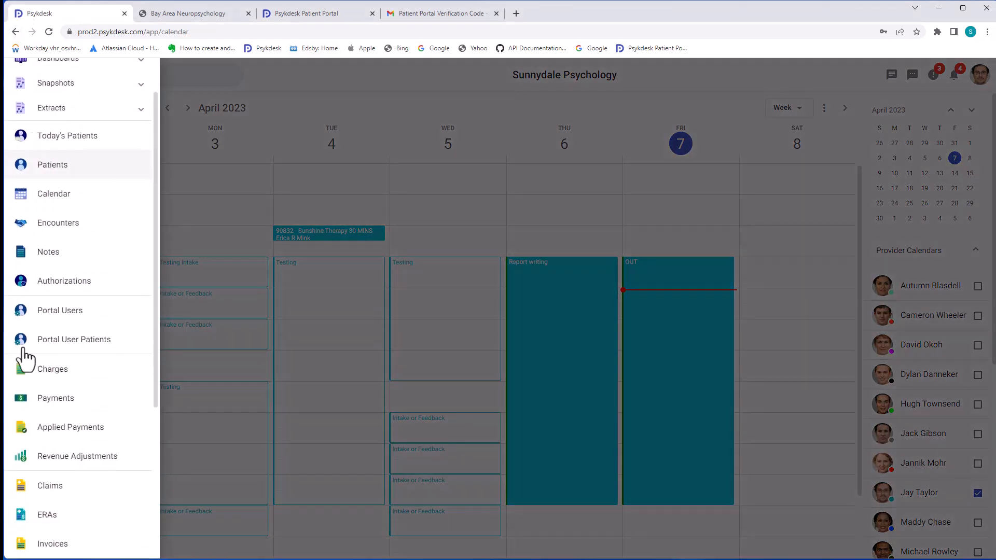
click(54, 345)
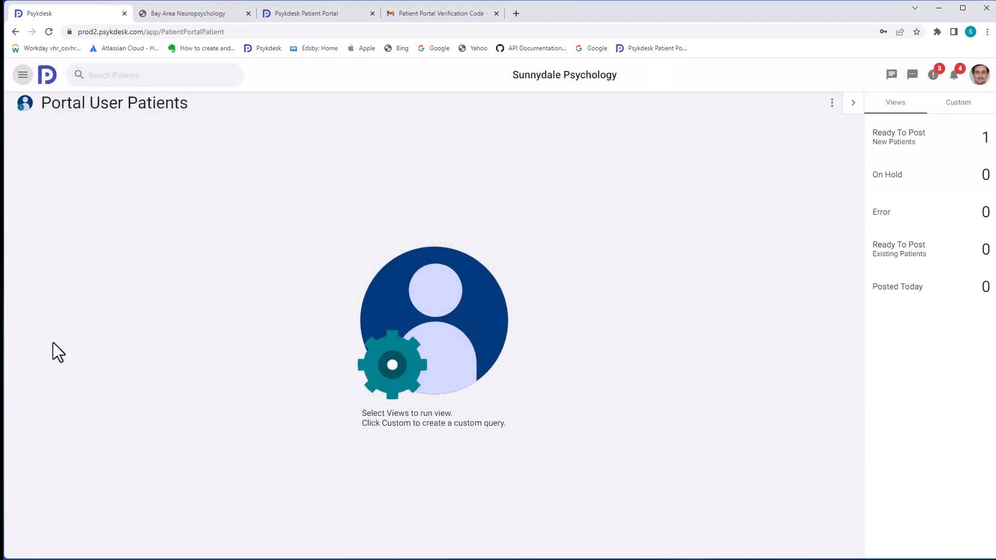
click(902, 151)
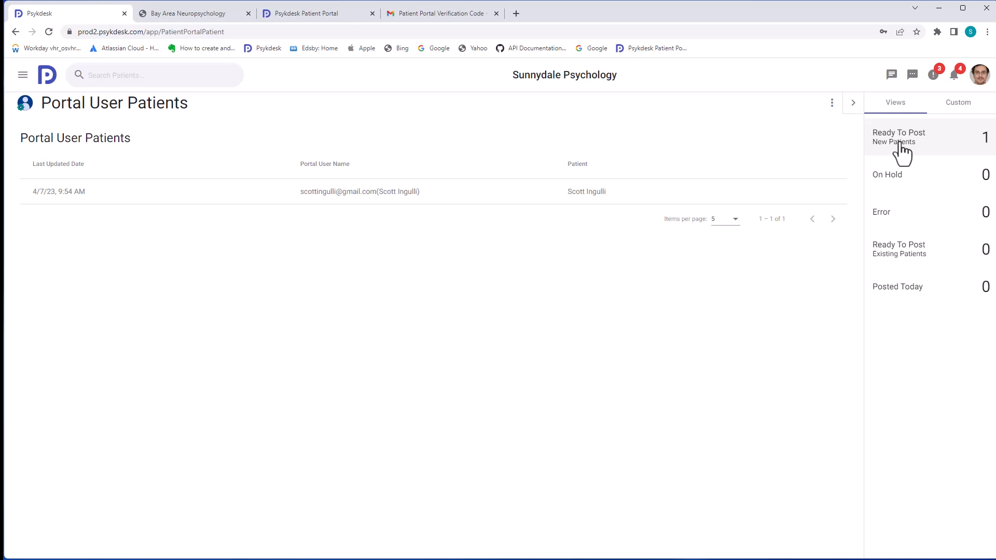
click(296, 194)
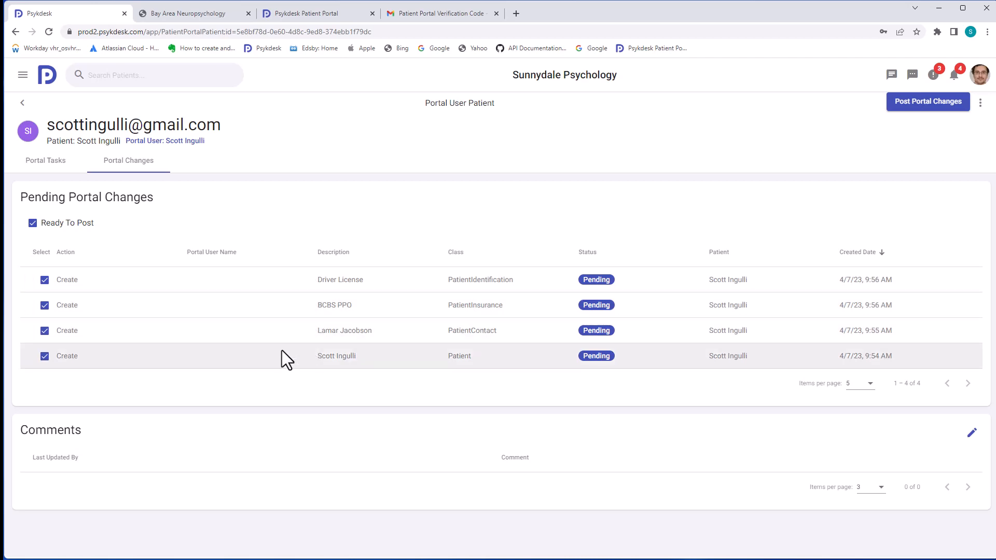
Review portal tasks, post the four pending portal changes, and open the patient's chart
click(44, 169)
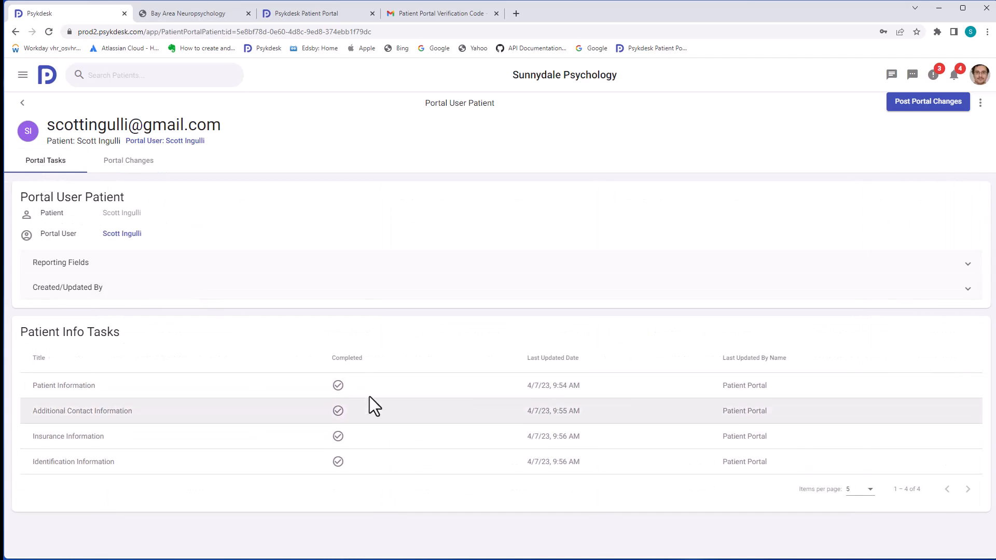
click(131, 165)
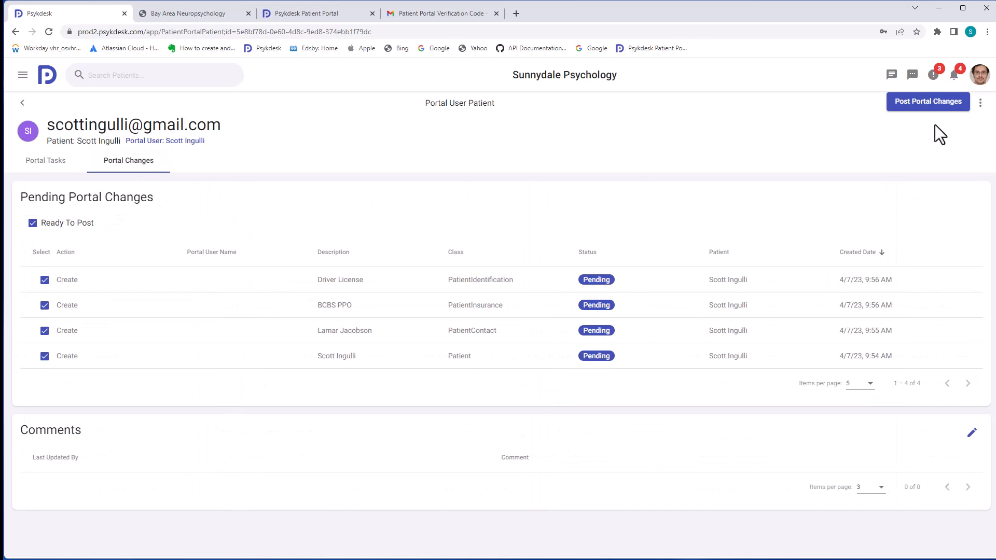
click(919, 109)
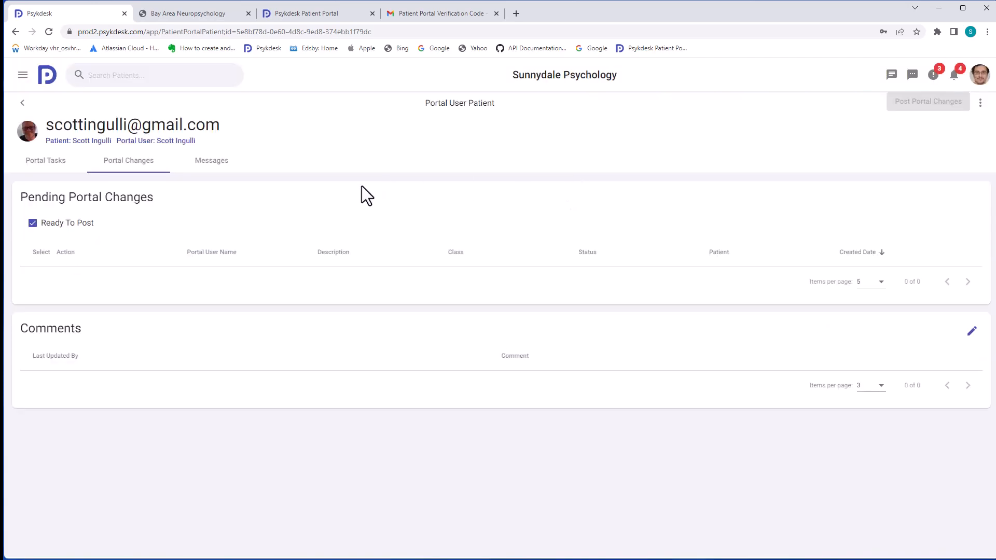
click(73, 142)
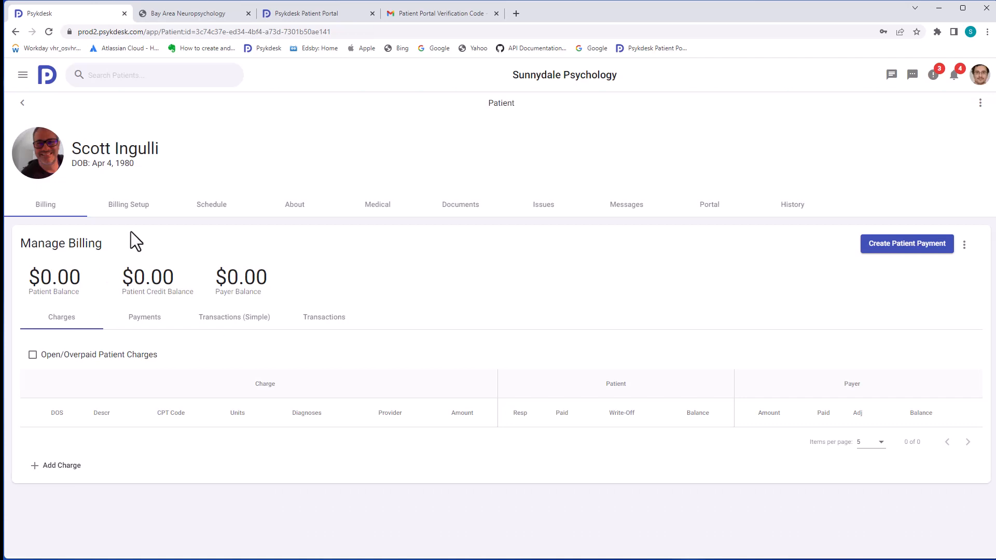
click(147, 207)
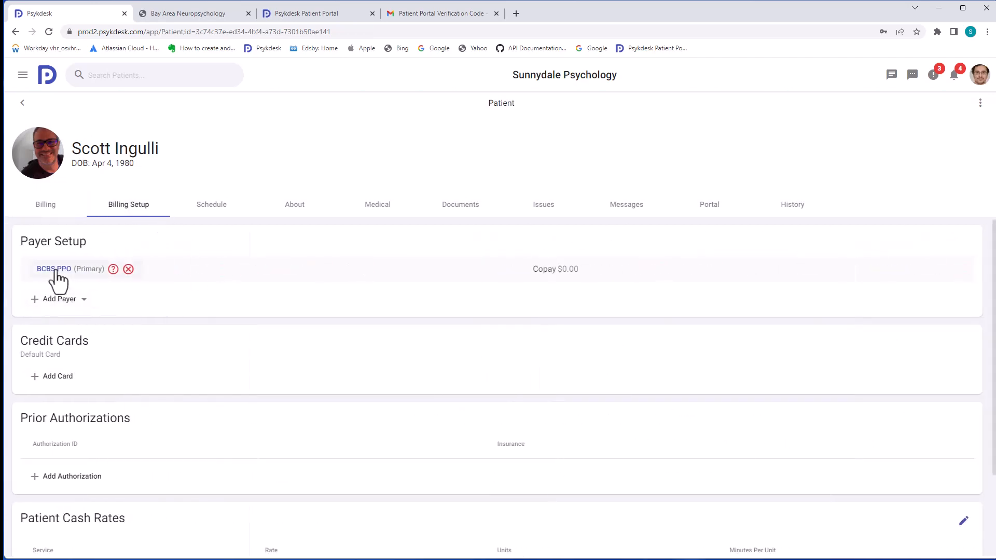
click(54, 270)
scroll(218, 405, down, 2)
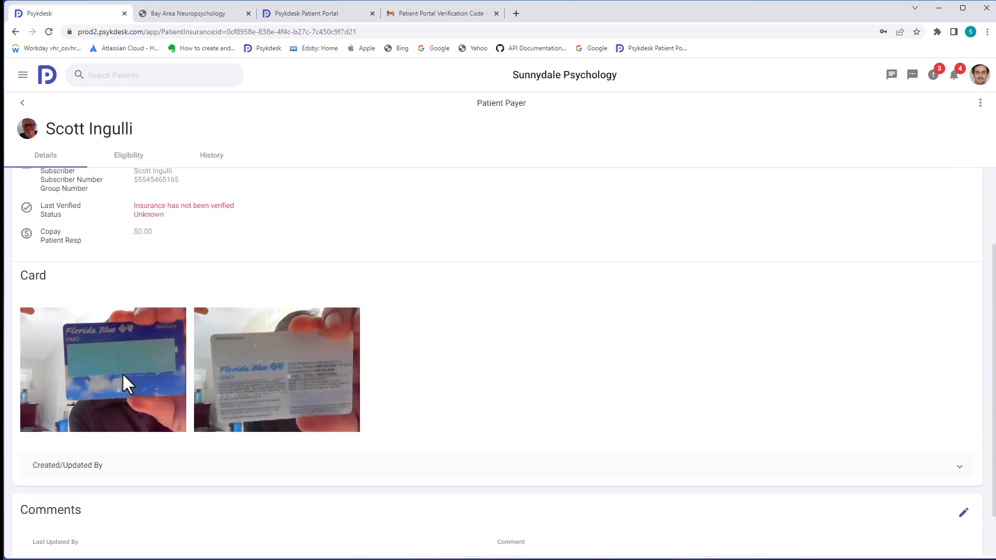
click(123, 373)
click(140, 372)
click(230, 363)
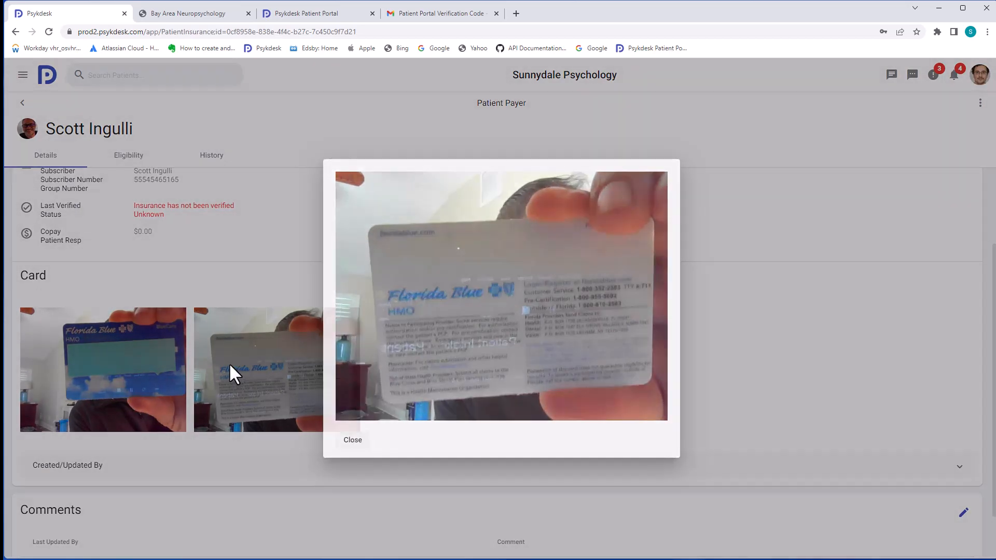
click(229, 363)
click(23, 103)
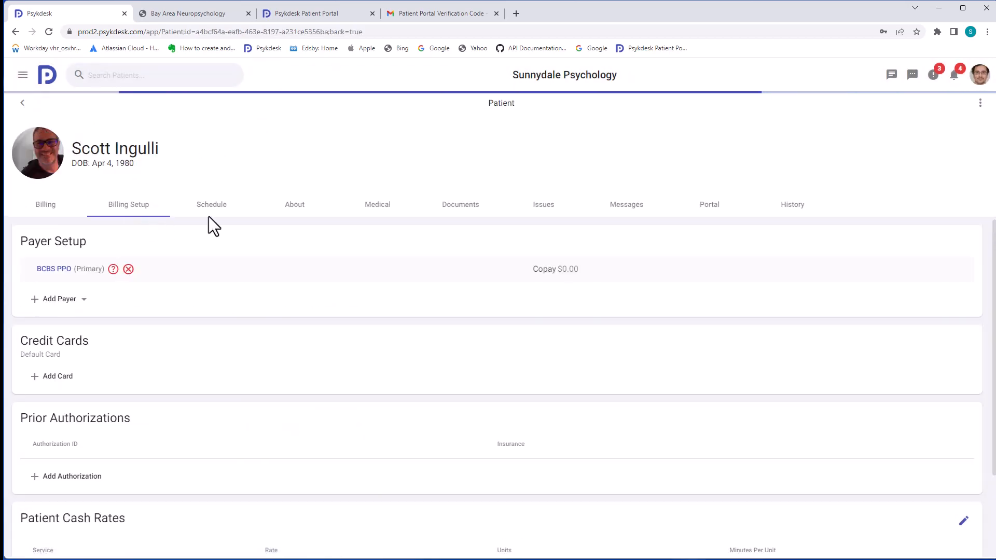
click(289, 207)
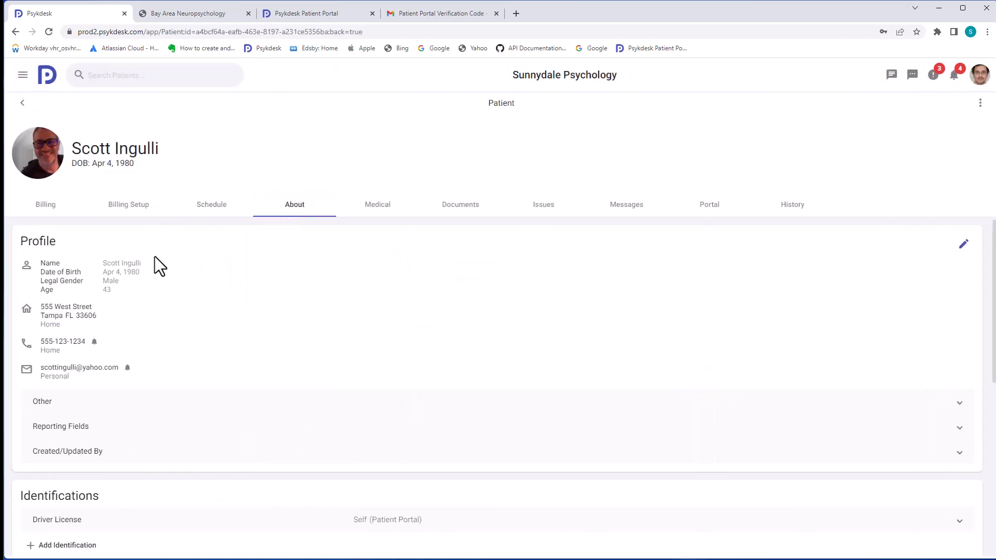
scroll(133, 376, down, 3)
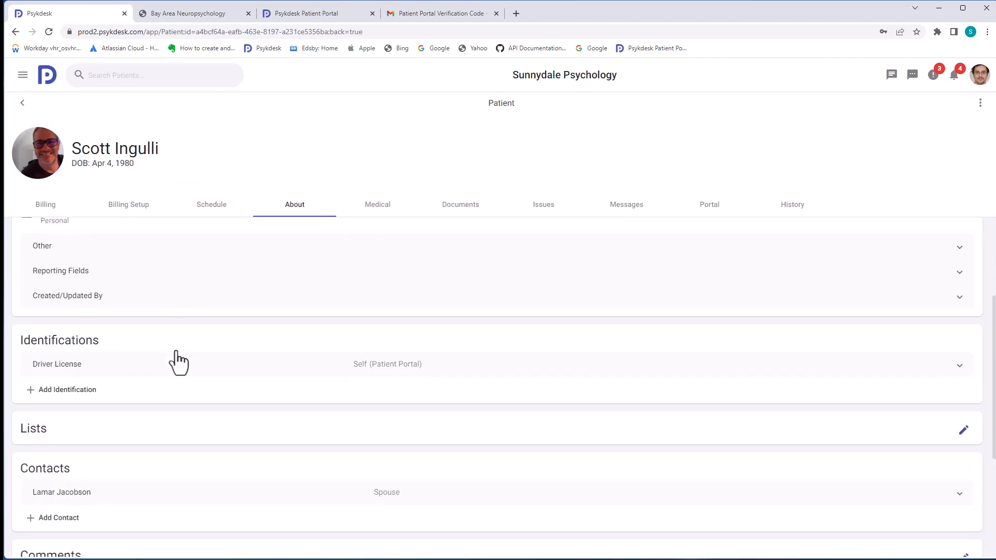
click(180, 365)
scroll(286, 360, down, 2)
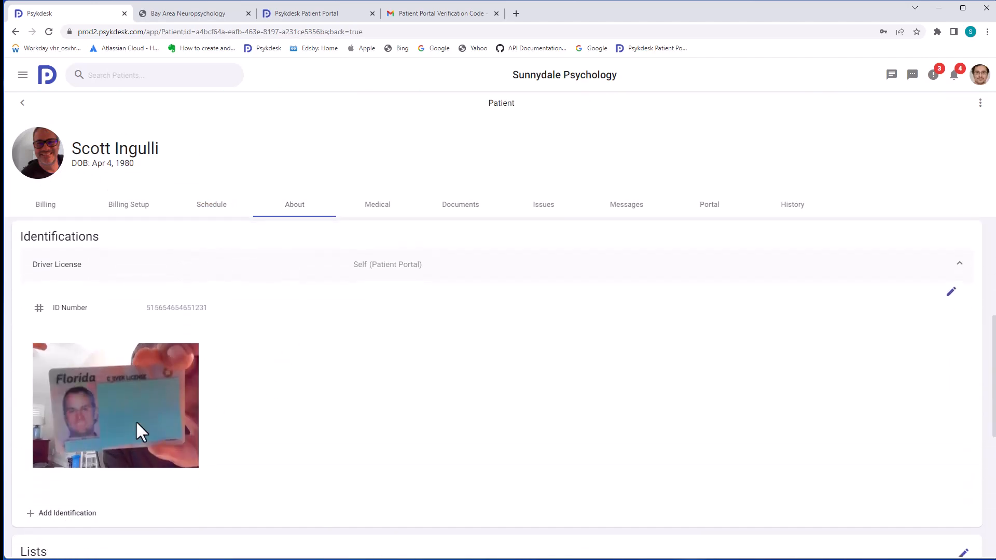
click(126, 420)
click(125, 418)
scroll(538, 282, up, 5)
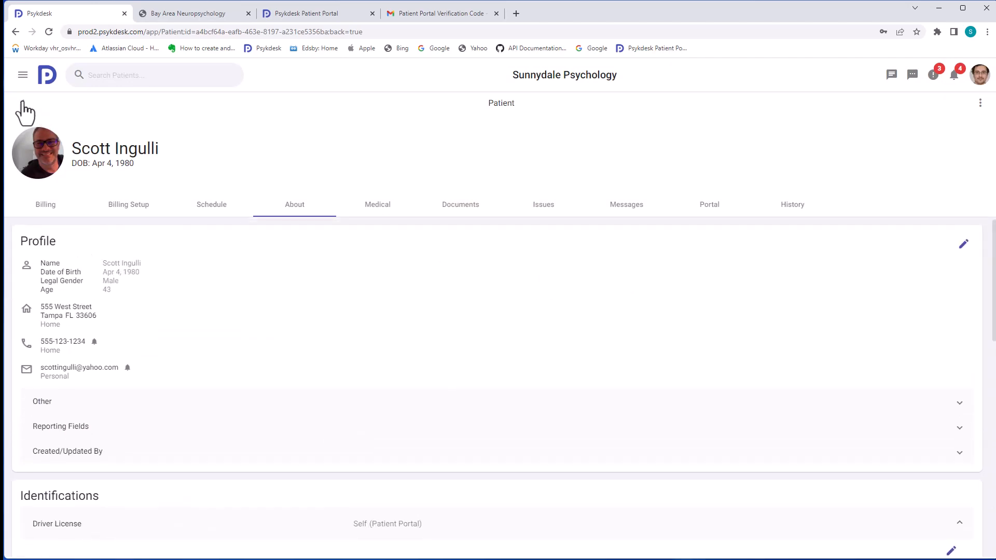
click(22, 103)
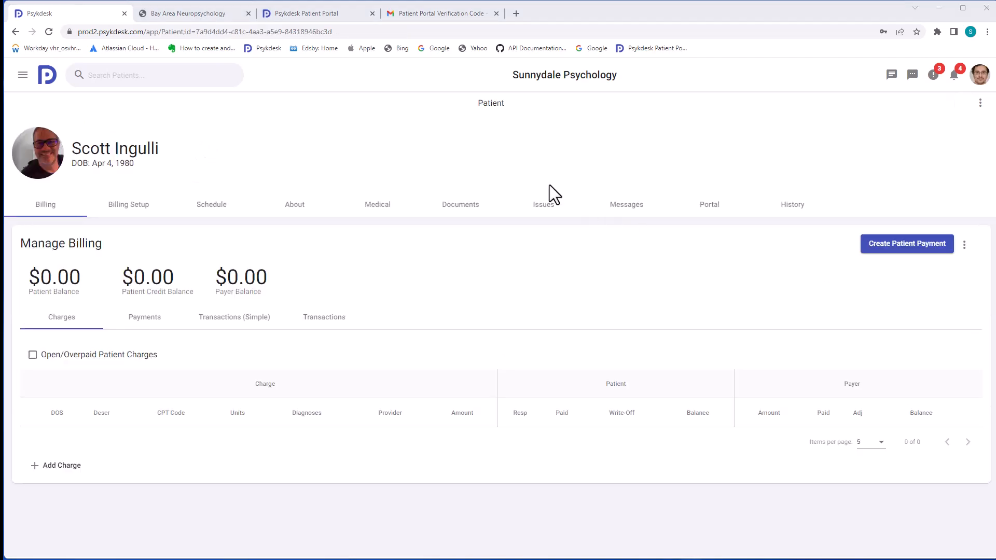
Show the provider's appointments on the calendar and move to the following week
click(214, 206)
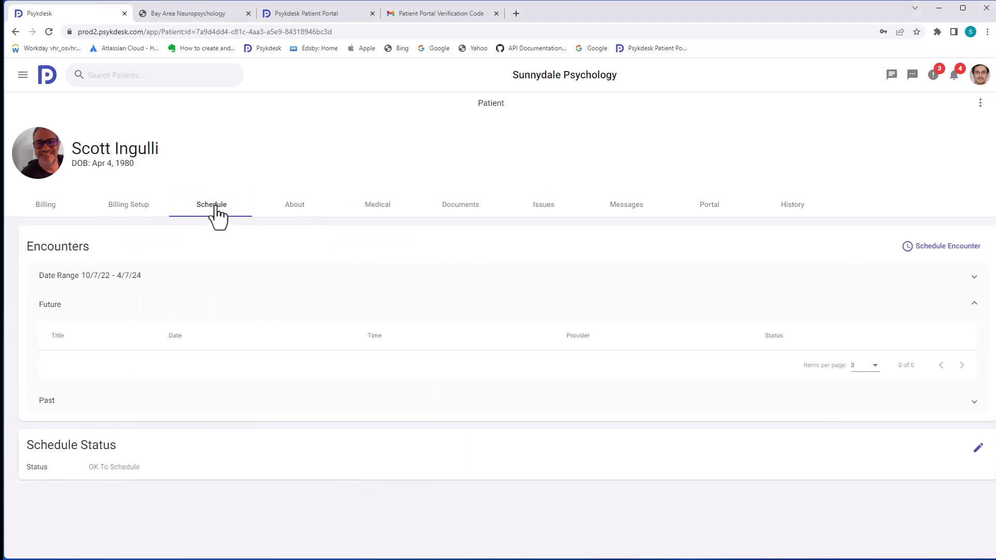
click(947, 251)
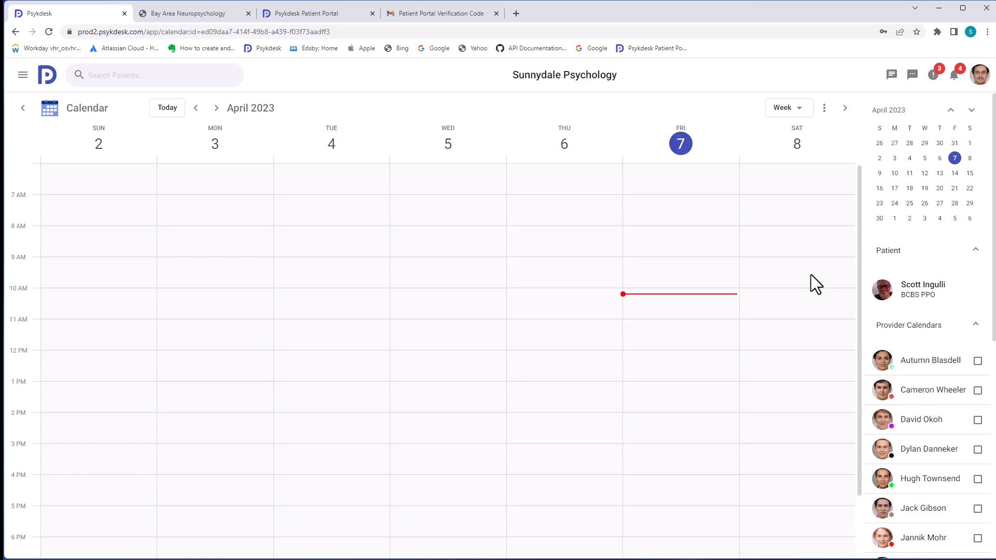
scroll(924, 352, down, 1)
click(978, 368)
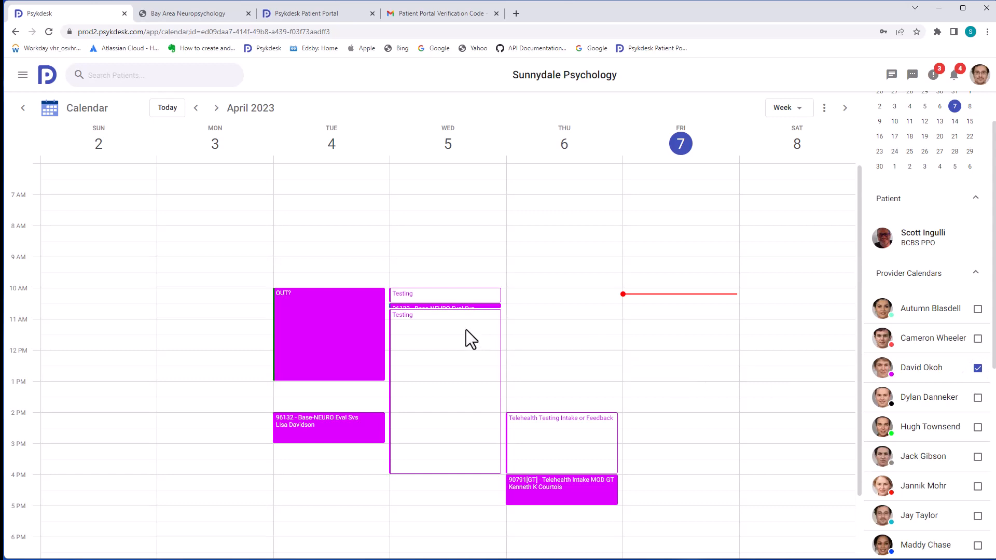
click(216, 108)
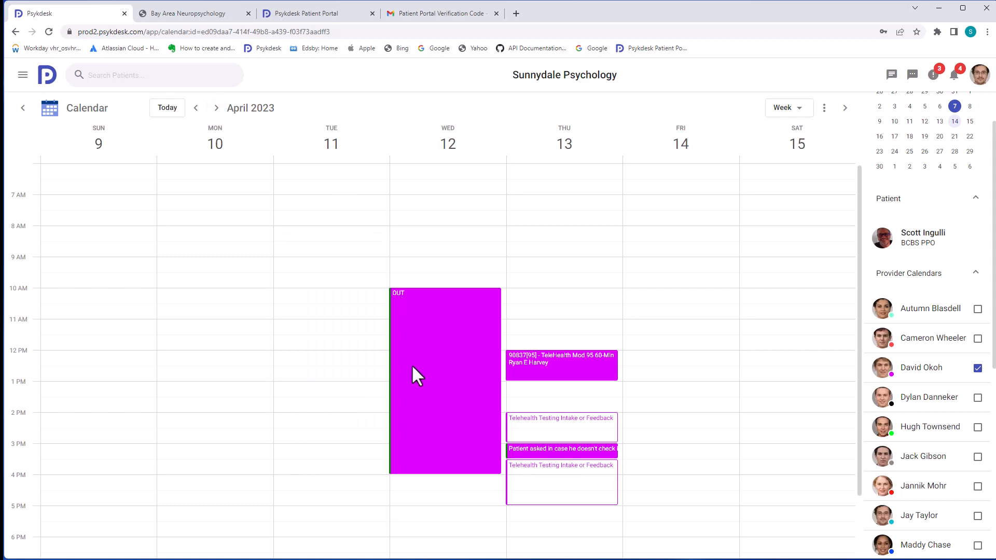
Book a Clinical Intake 90791 on April 11, 10–11 AM, then view the patient's portal users
click(305, 298)
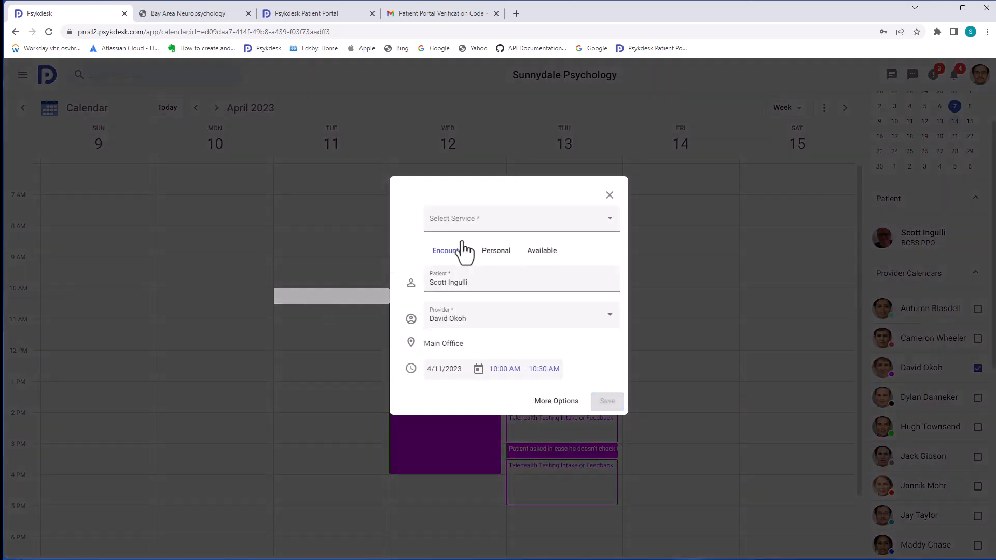
click(492, 229)
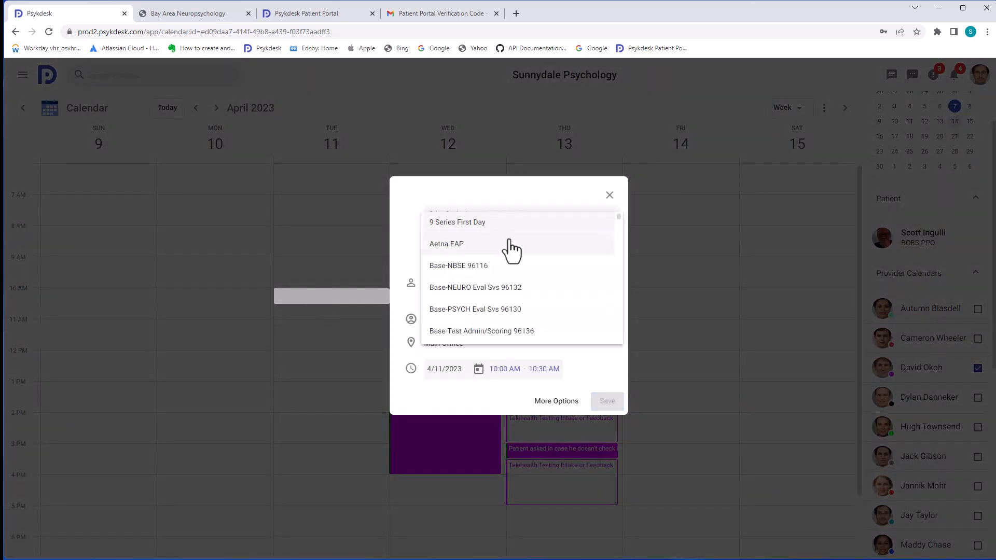
scroll(511, 250, down, 5)
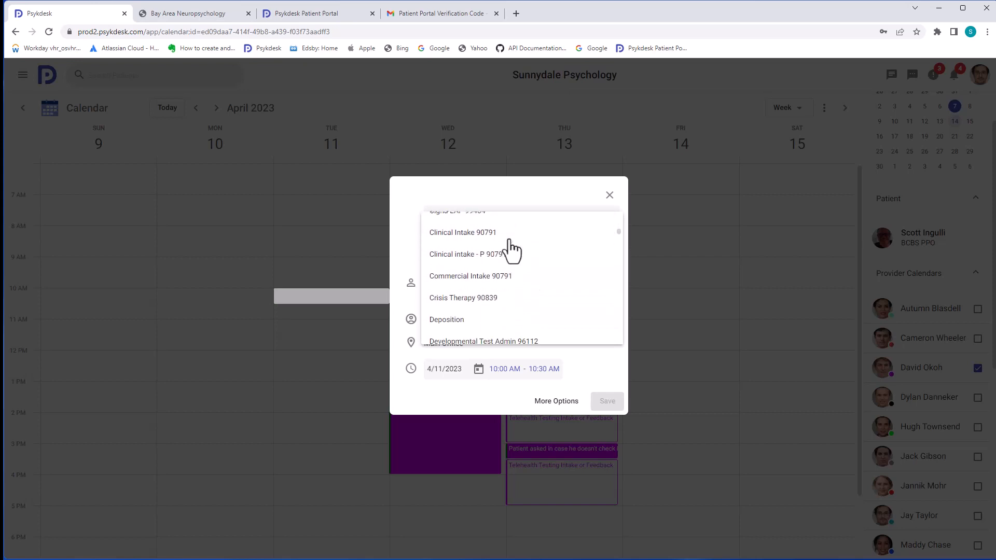
click(504, 234)
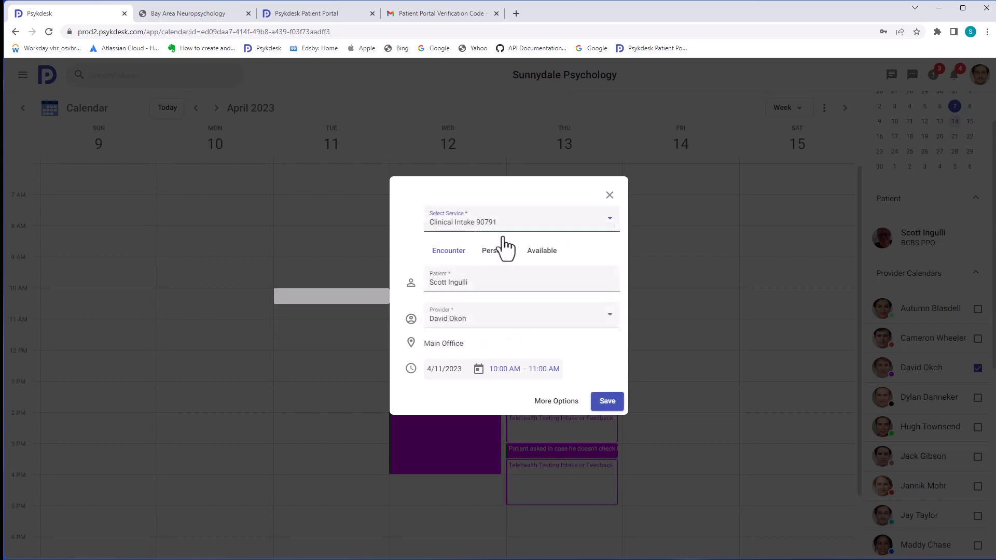
click(612, 403)
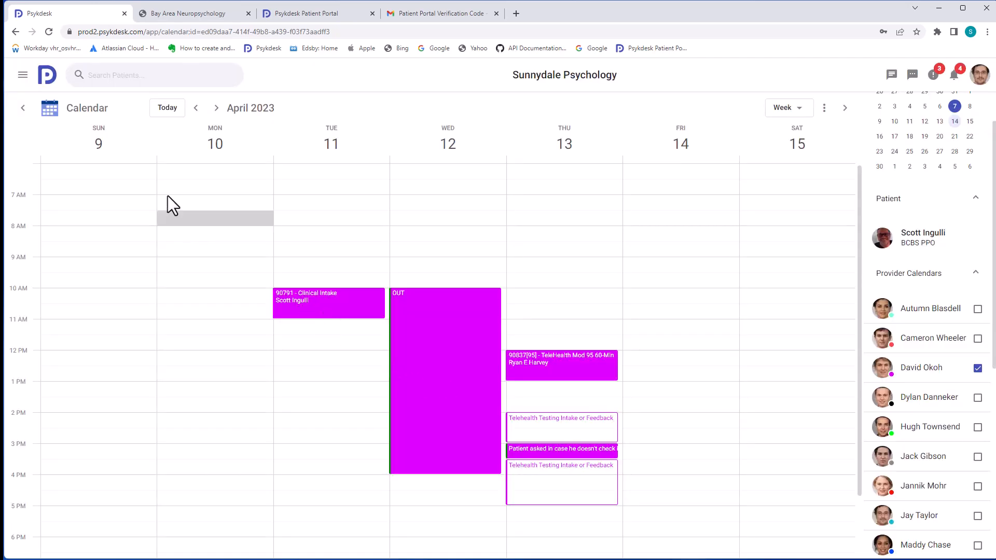
click(24, 109)
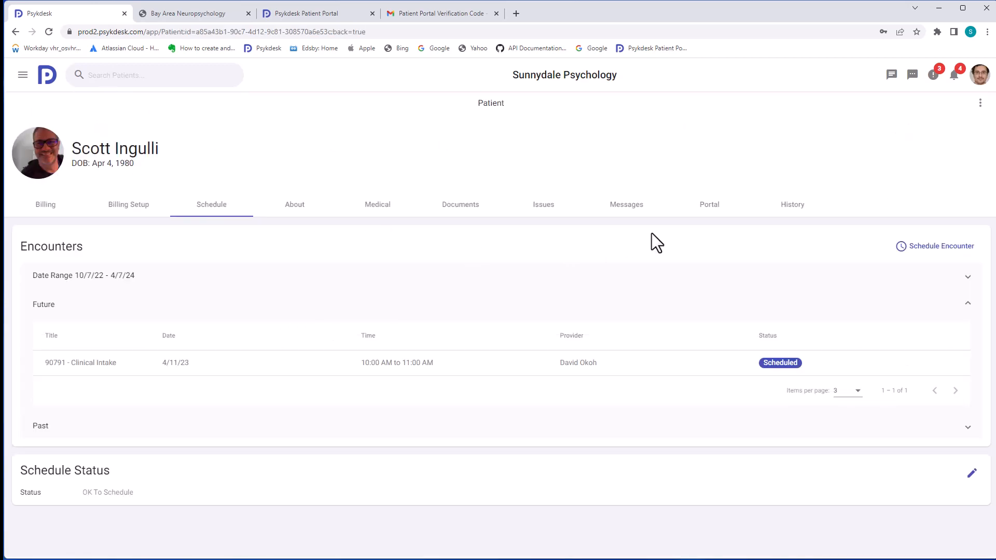
click(710, 207)
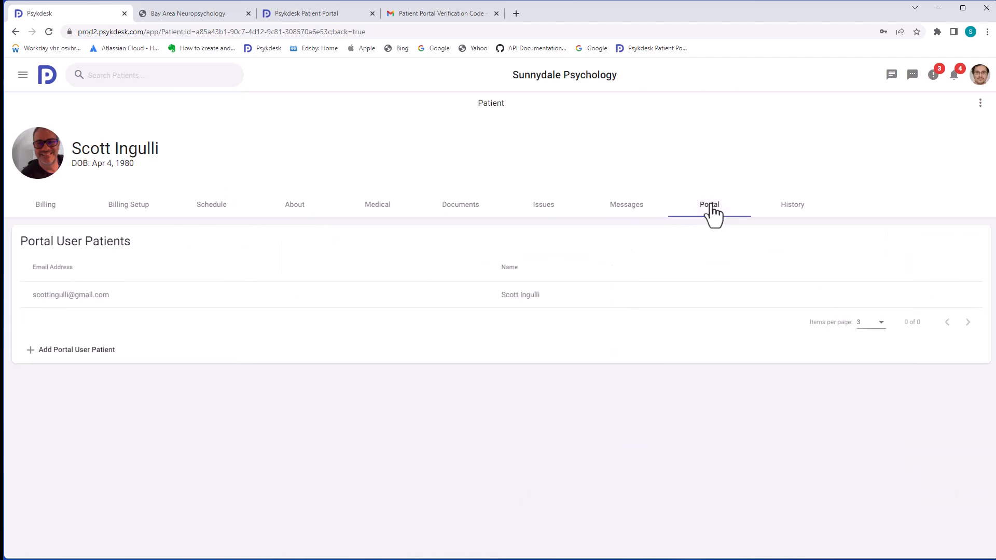
Add form tasks to the patient's portal user using the New Patient form group
click(148, 293)
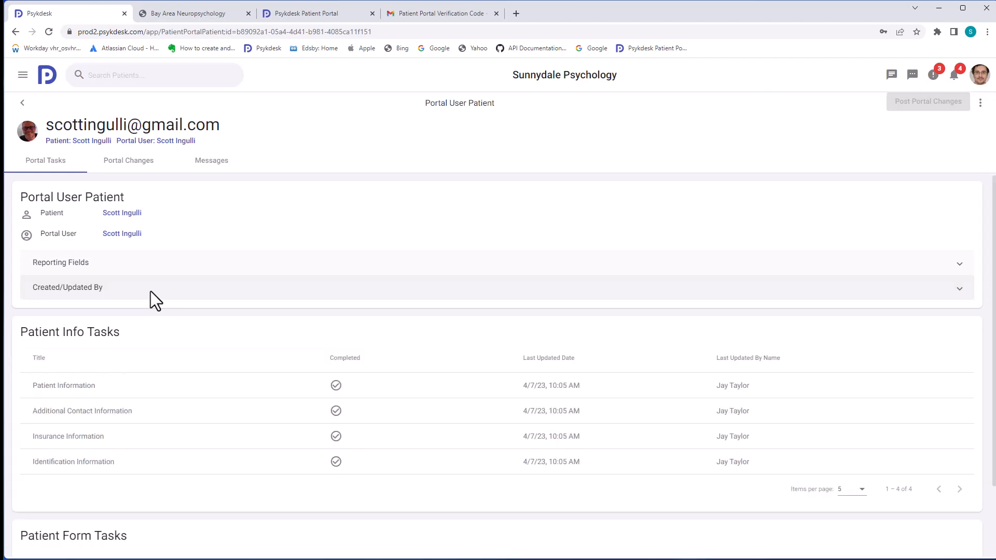
scroll(223, 388, down, 1)
scroll(222, 387, down, 1)
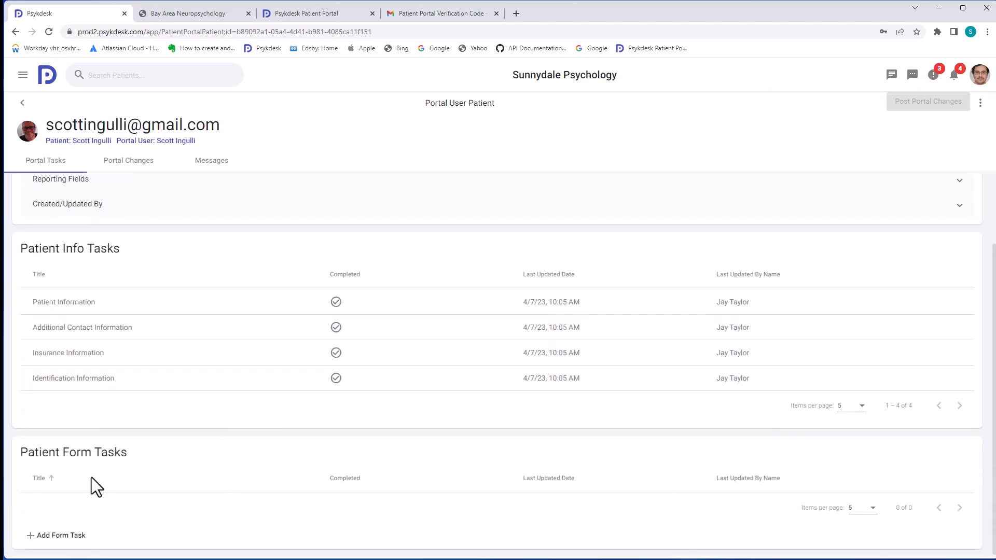
click(61, 536)
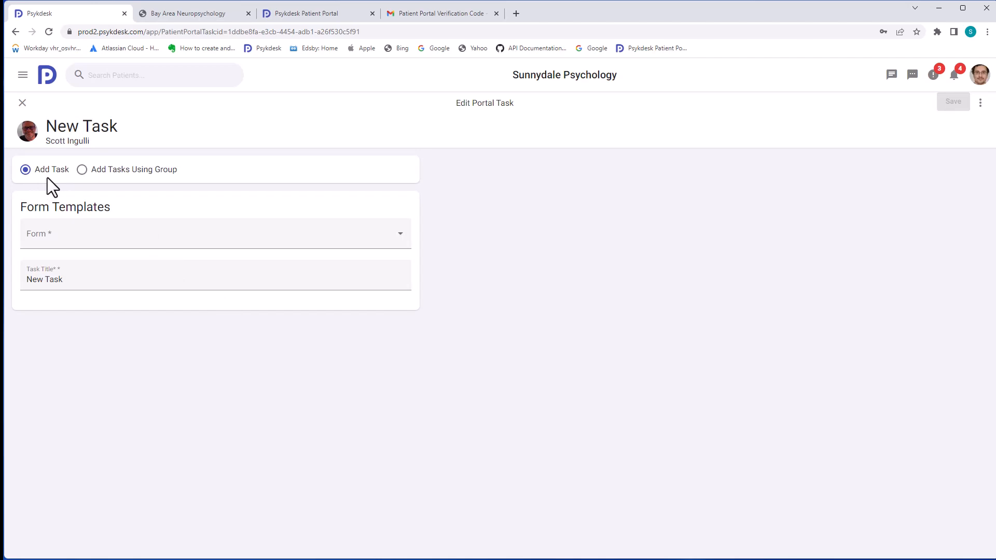
click(82, 170)
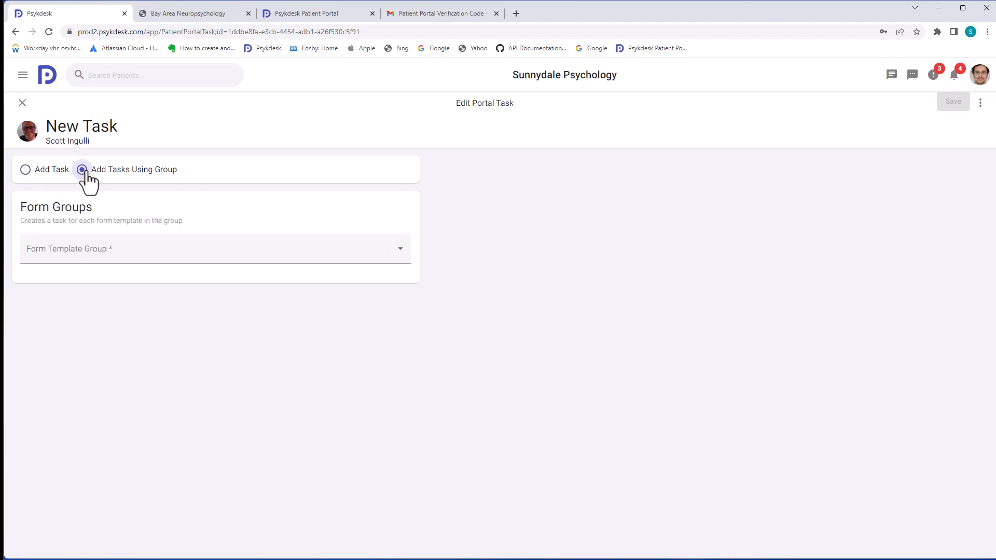
click(88, 254)
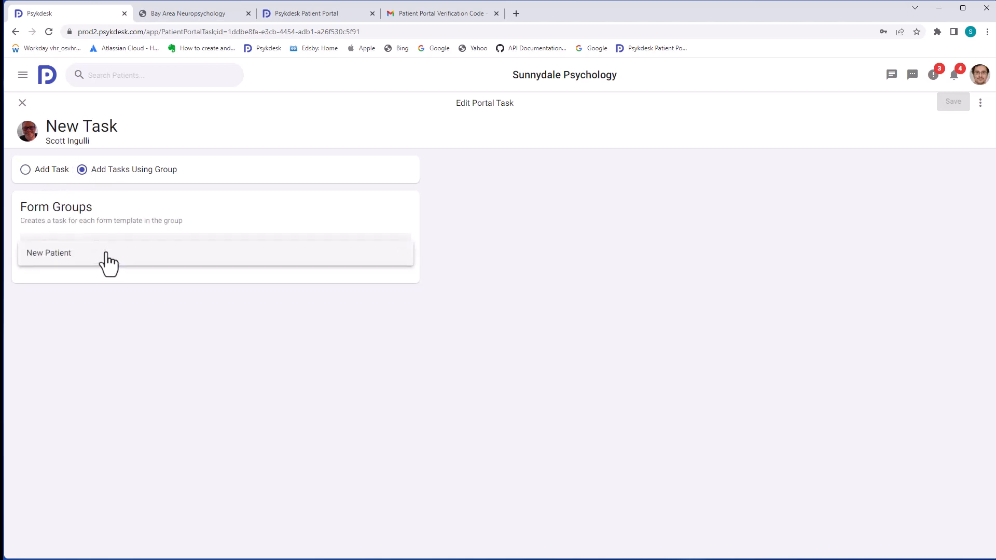
click(107, 256)
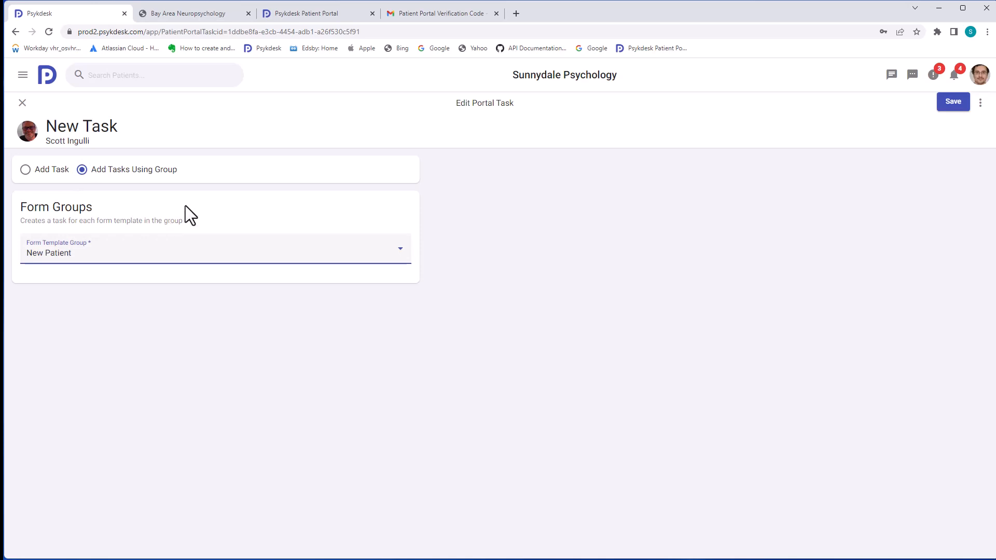
click(938, 107)
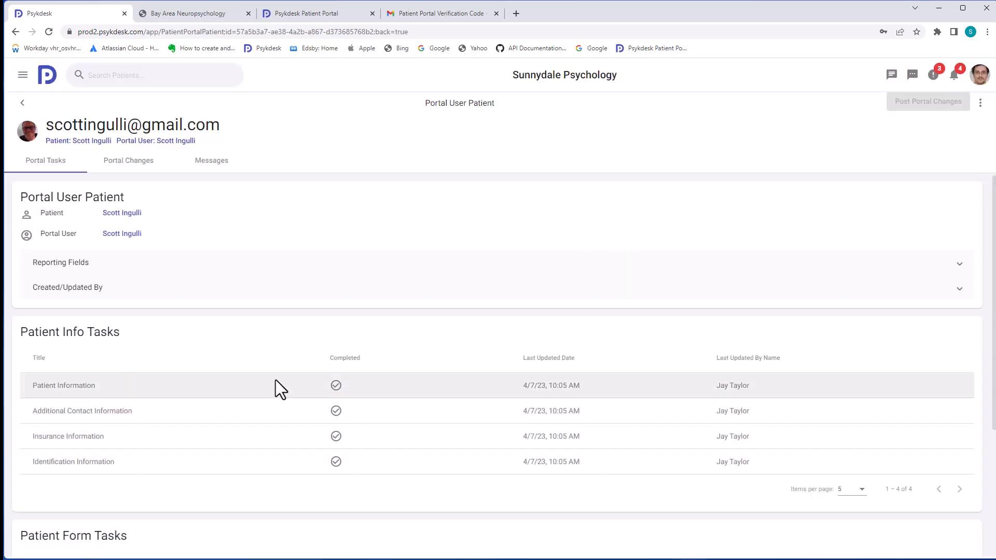
scroll(276, 390, down, 4)
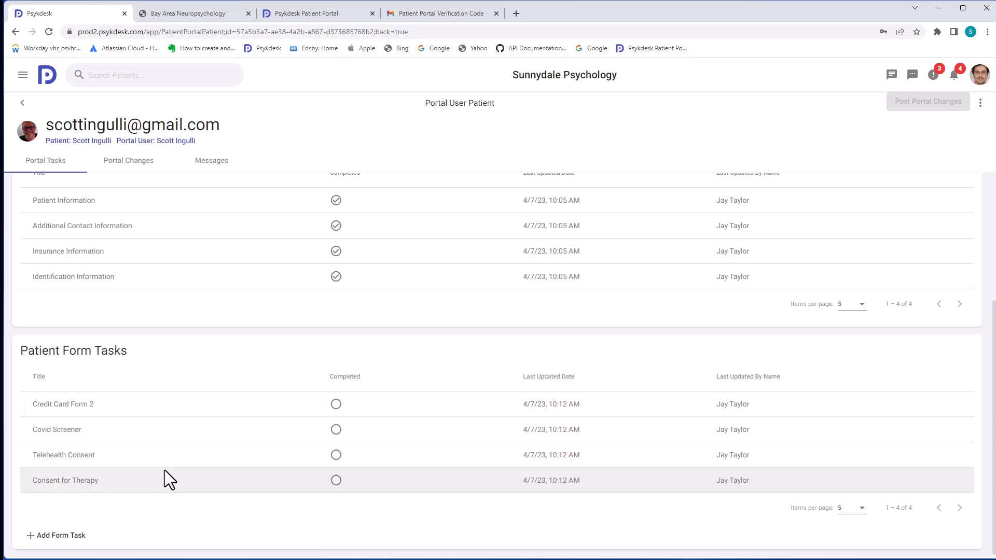
scroll(164, 470, up, 4)
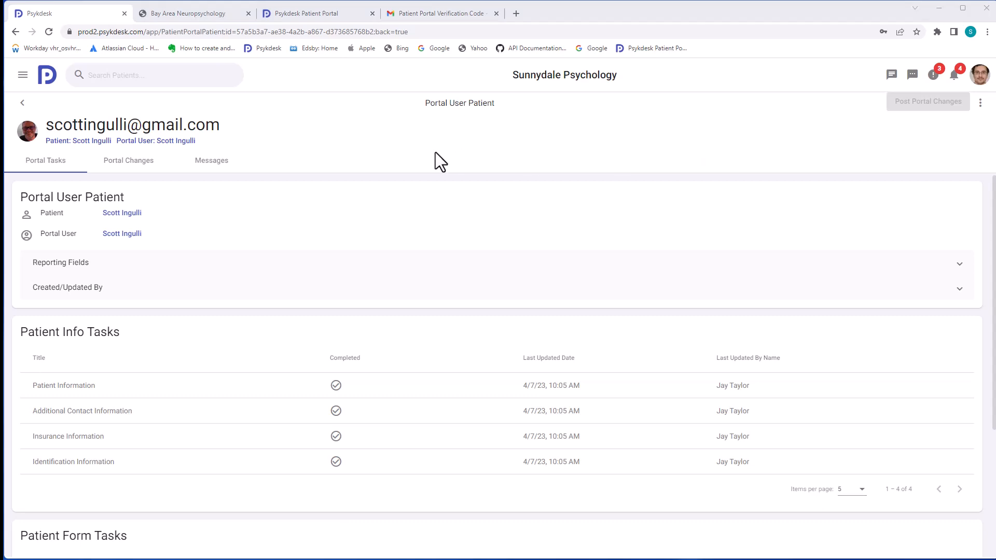
Create a message group and send the patient a reminder to complete the new forms
click(225, 163)
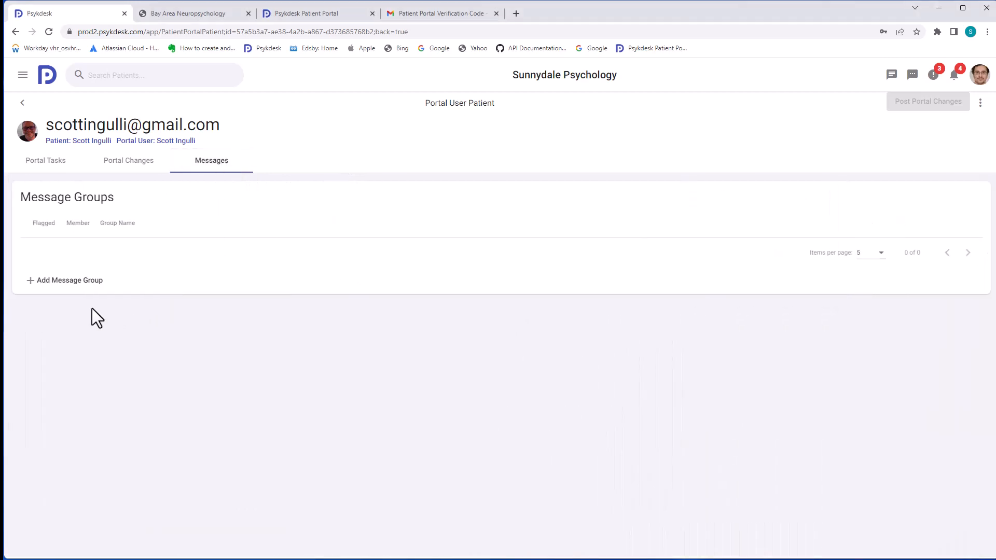
click(47, 286)
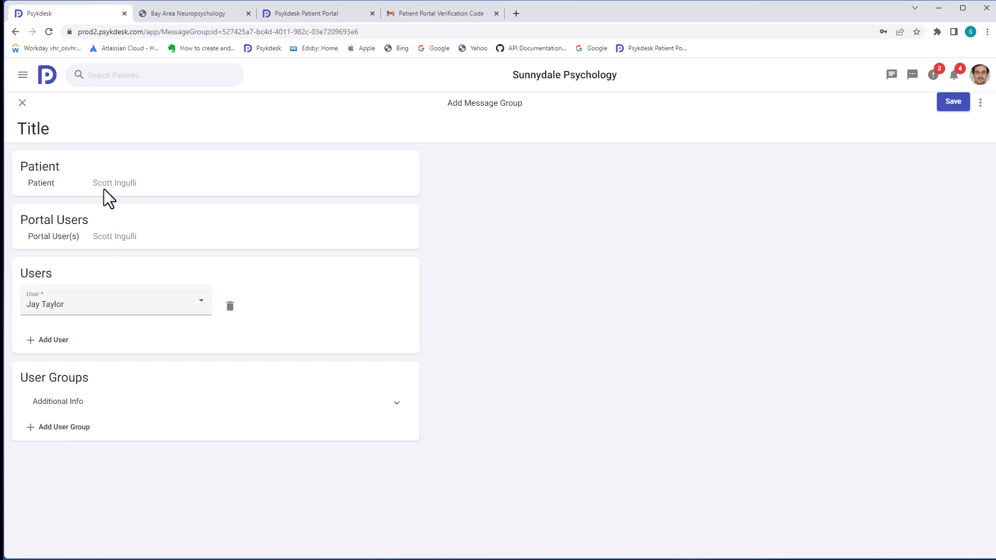
drag(137, 236, 98, 236)
click(950, 102)
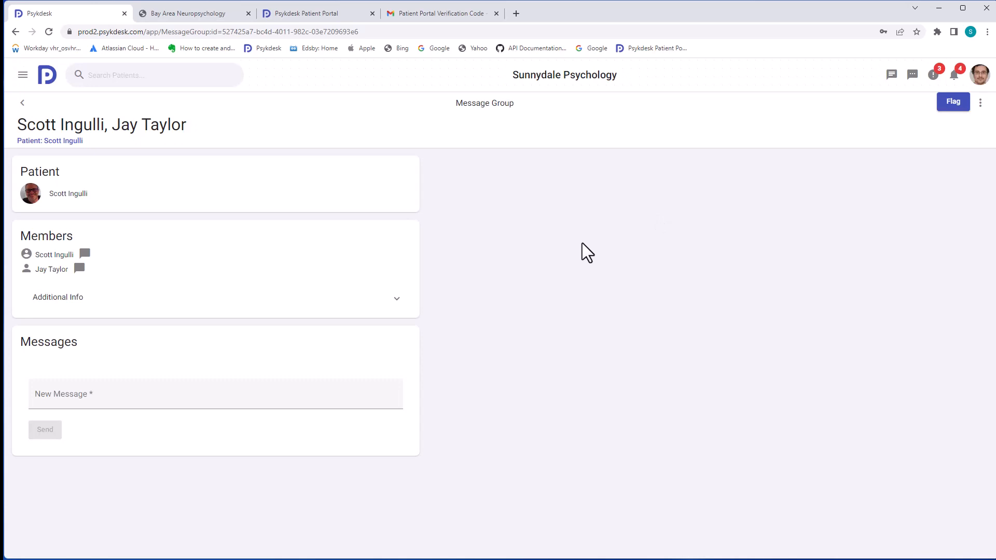
click(147, 401)
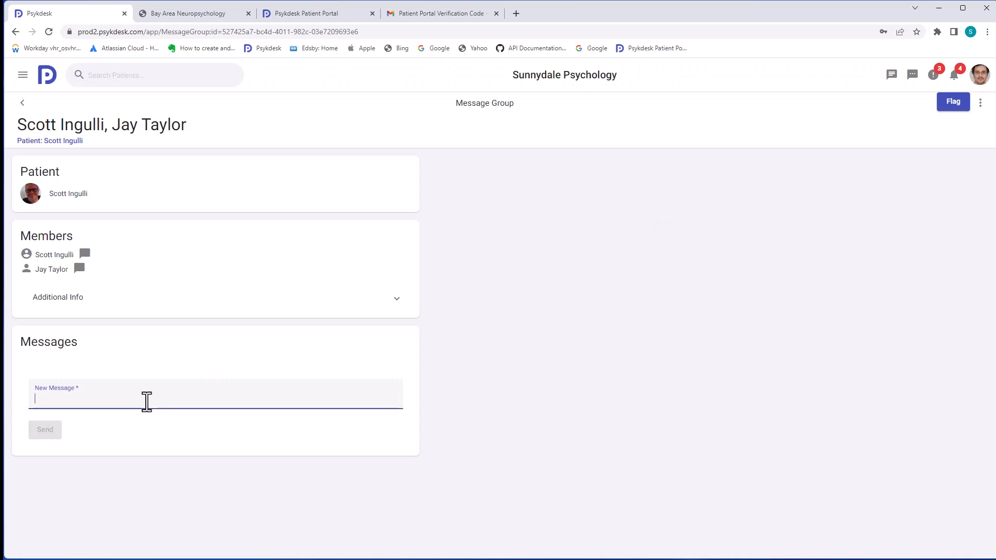
text(I've added some new forms for you to fill out, please complete before your next visit)
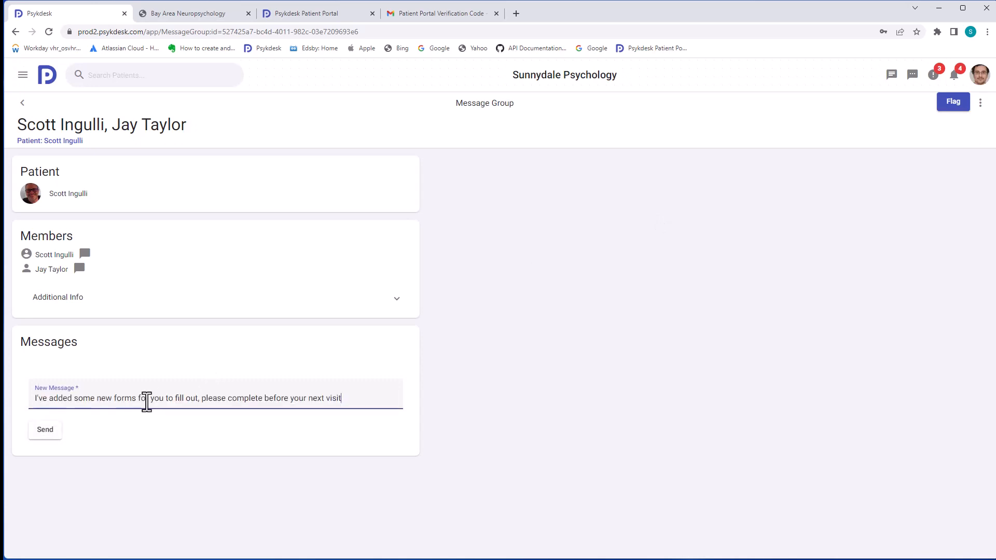
click(45, 430)
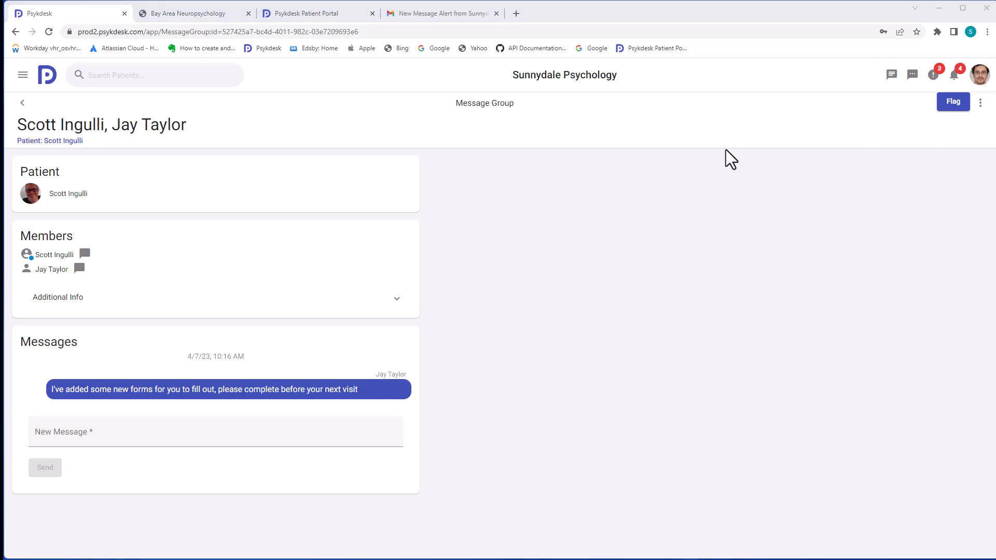
Open the Sunnydale Psychology alert email and follow its portal login link
click(450, 14)
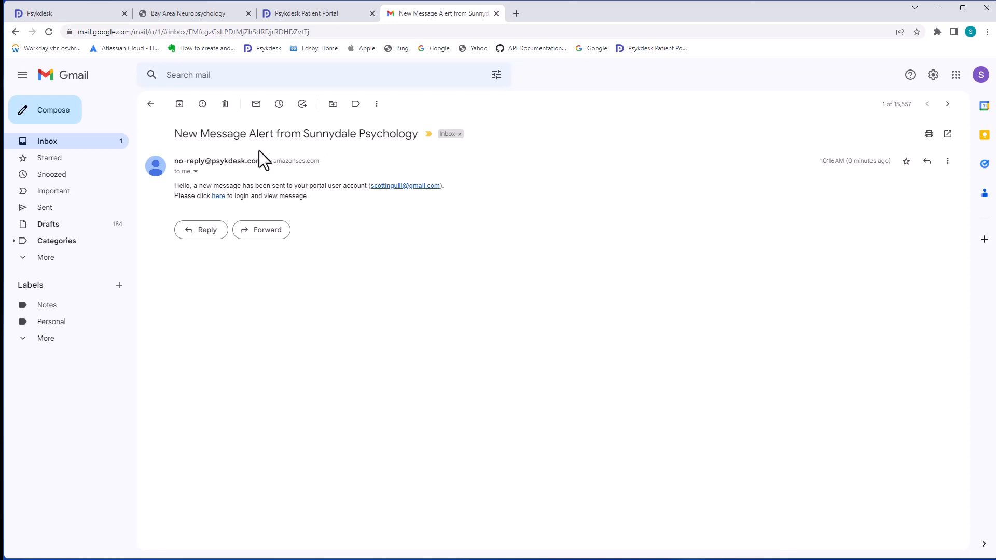
click(220, 197)
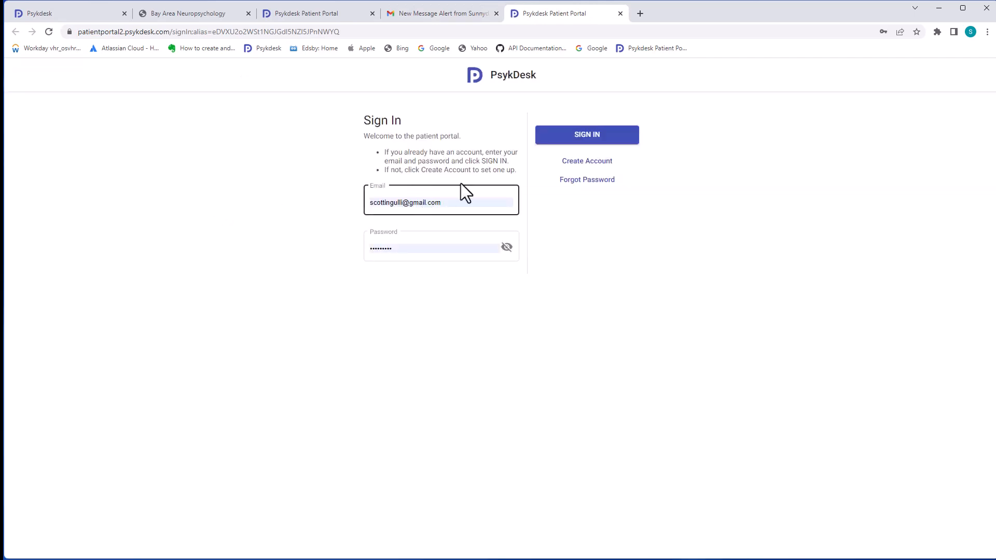
Sign in to the patient portal with the saved credentials
click(575, 139)
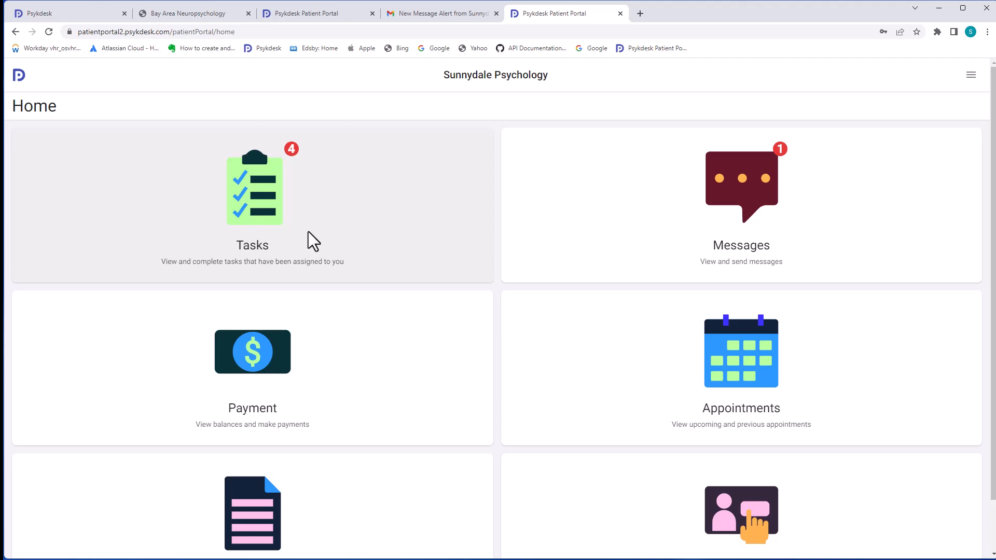
scroll(304, 340, down, 1)
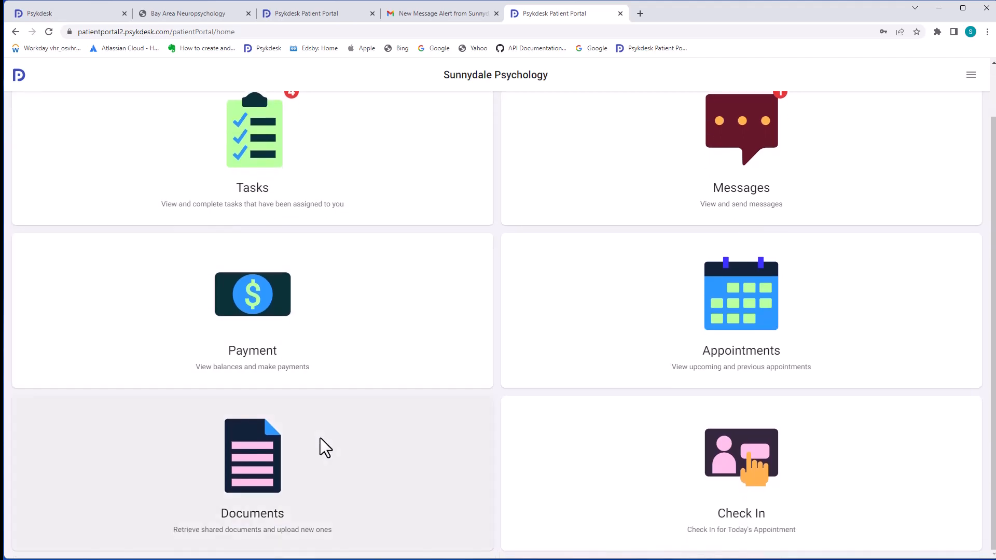
scroll(604, 440, up, 1)
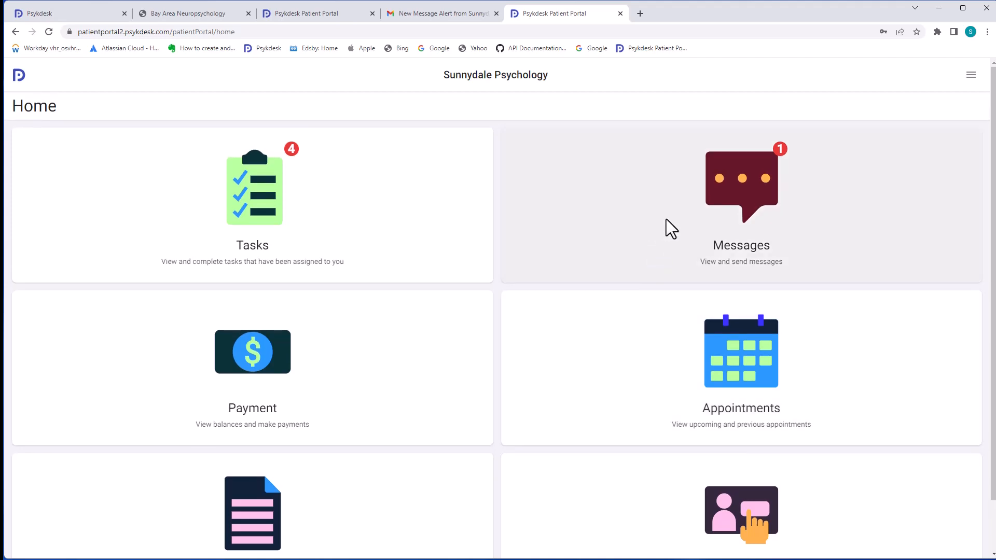
Reply 'sounds good' to the clinic's message and go back to the Home page
click(679, 210)
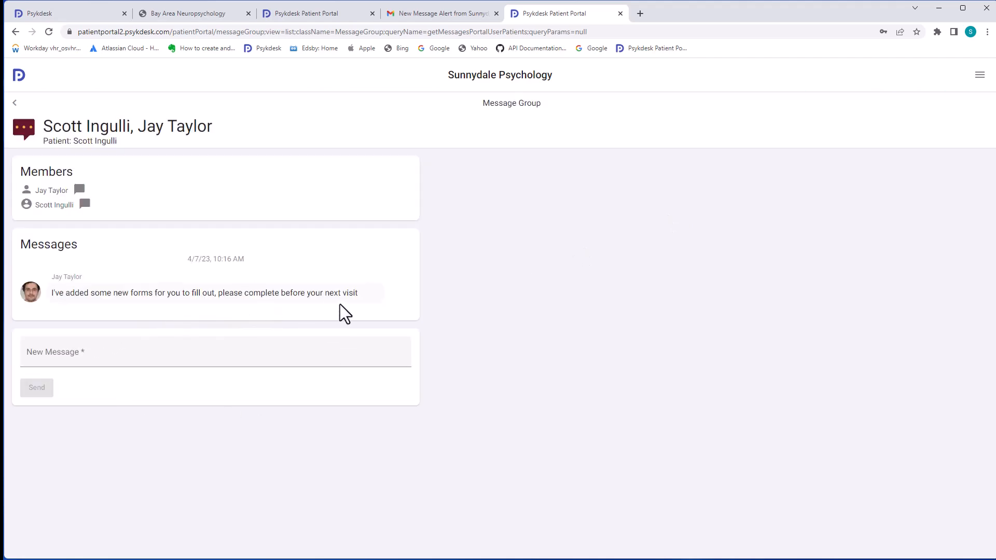
click(132, 356)
text(sounds good)
click(48, 393)
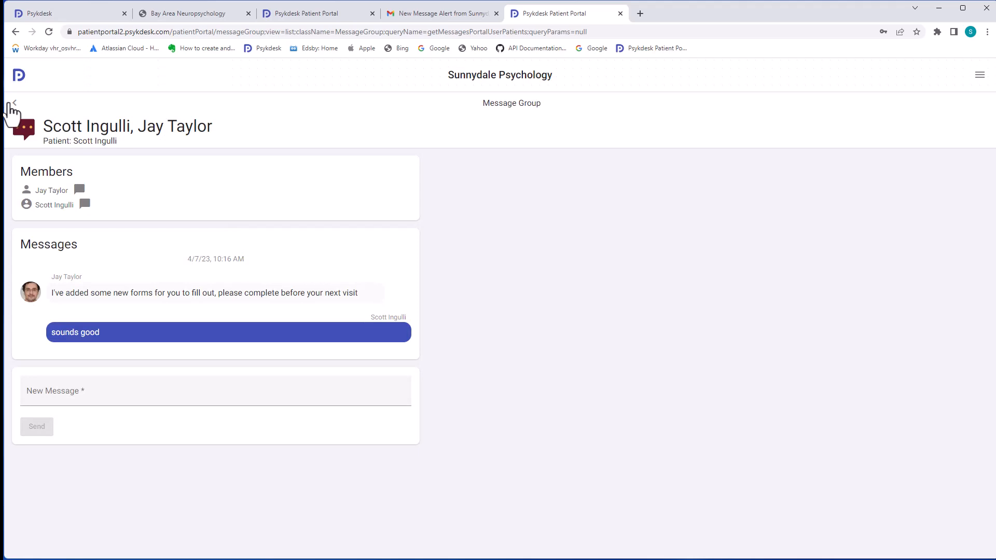
click(13, 104)
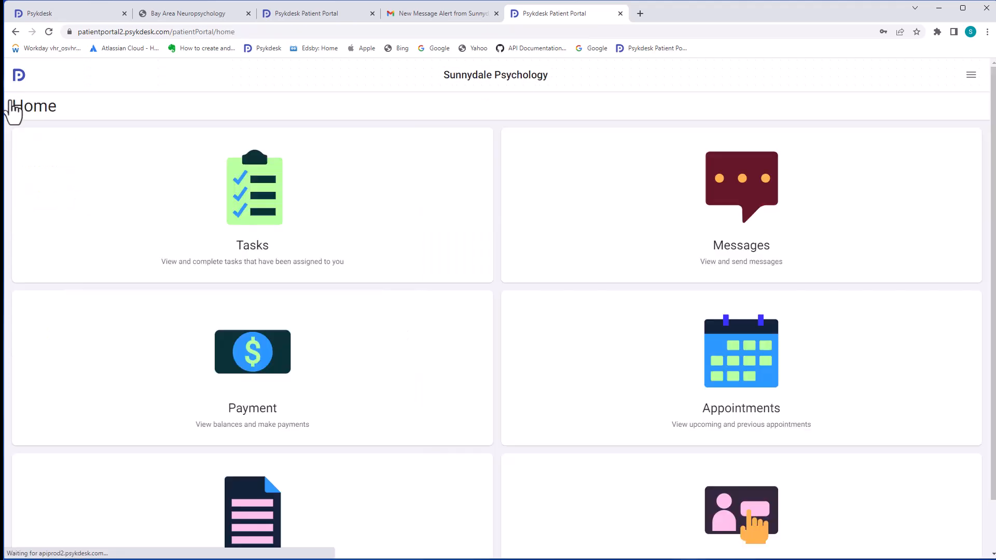
Fill in Credit Card Form 2 with a card number, sign it and submit it
click(260, 191)
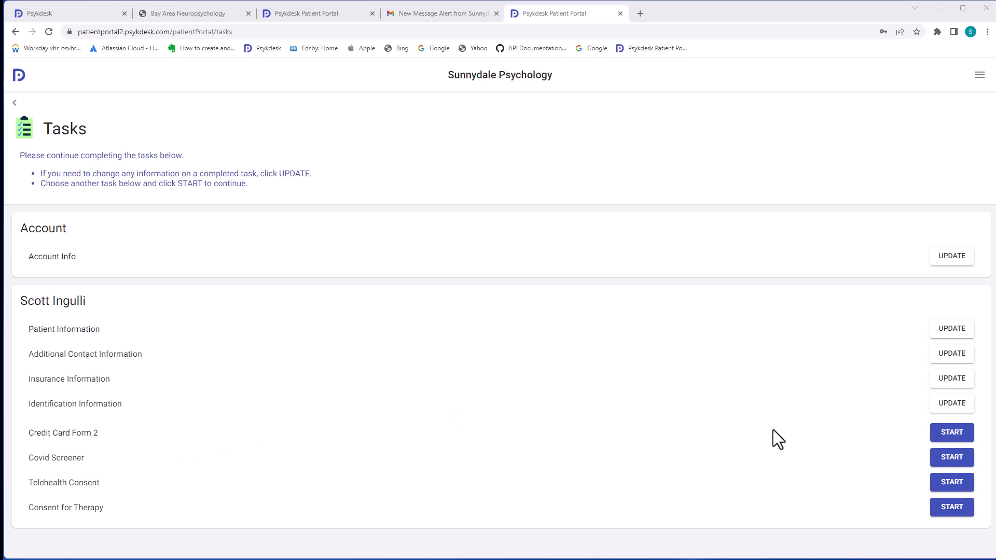
click(945, 434)
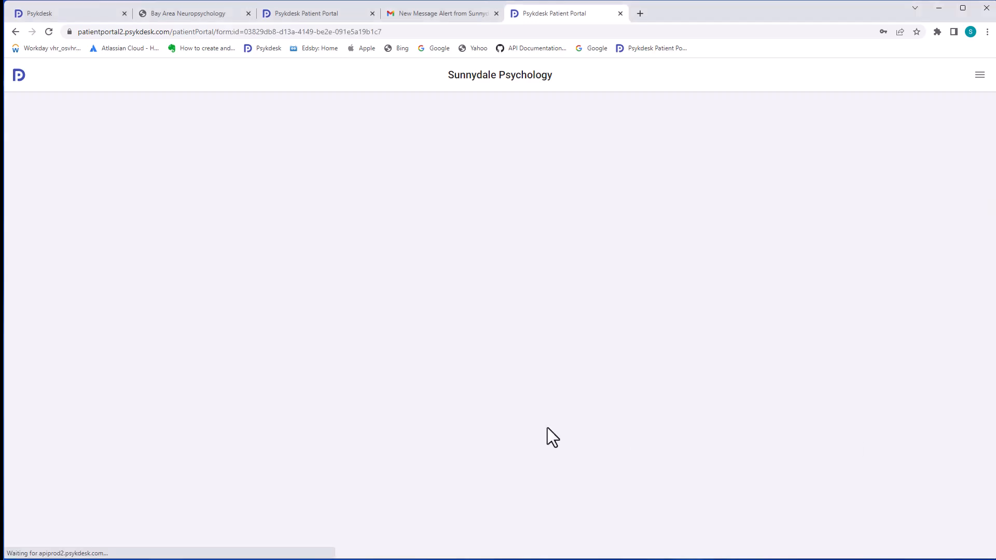
click(60, 282)
text(4242424242424242042424242424)
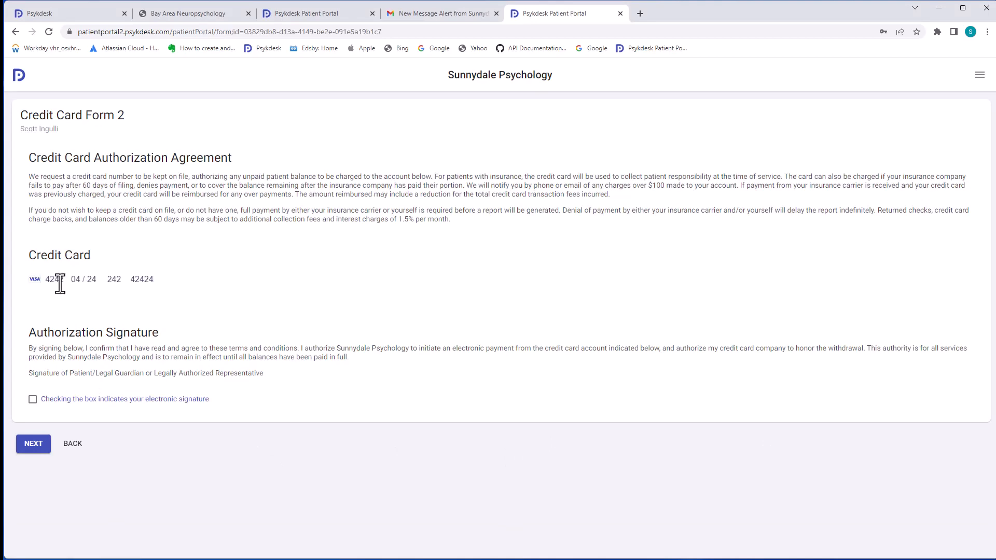
click(32, 399)
click(33, 440)
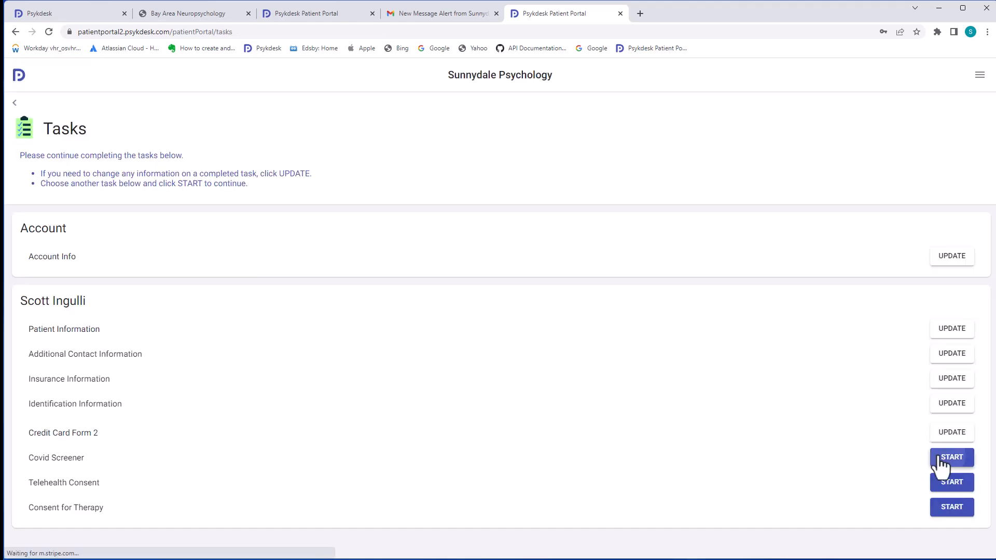
In the Covid Screener, answer No for cough, smell/taste loss, breathlessness, sore throat, vomiting and prior testing
click(940, 460)
click(138, 253)
click(137, 299)
click(138, 346)
click(138, 391)
click(137, 438)
click(138, 483)
scroll(237, 378, down, 2)
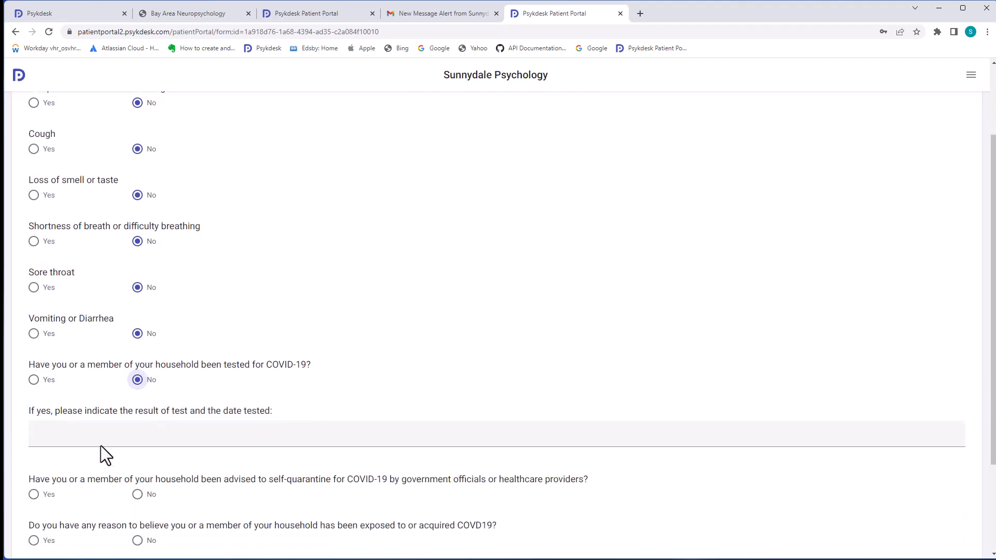
Answer No for quarantine, exposure and close contact, enter 'asdfas' as the test result, and submit
click(138, 494)
scroll(166, 467, down, 3)
click(138, 412)
click(138, 458)
click(152, 311)
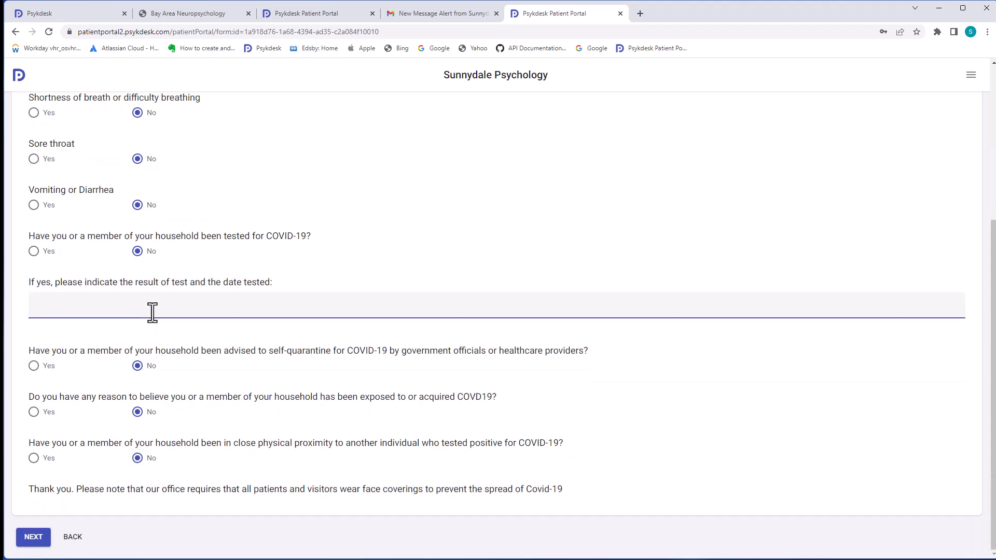
text(asdfas)
click(34, 538)
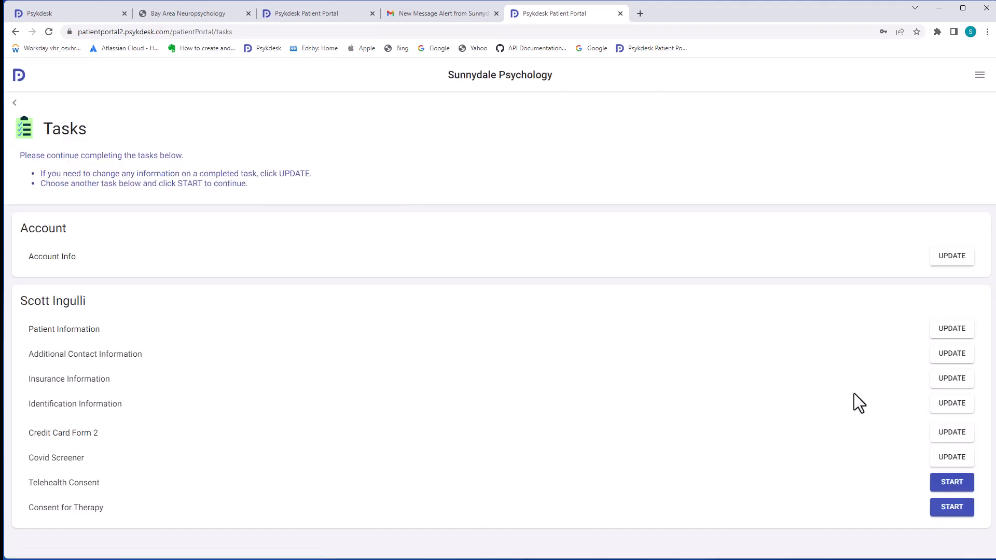
Complete the Telehealth Consent with a best contact phone number, sign it and submit
click(952, 482)
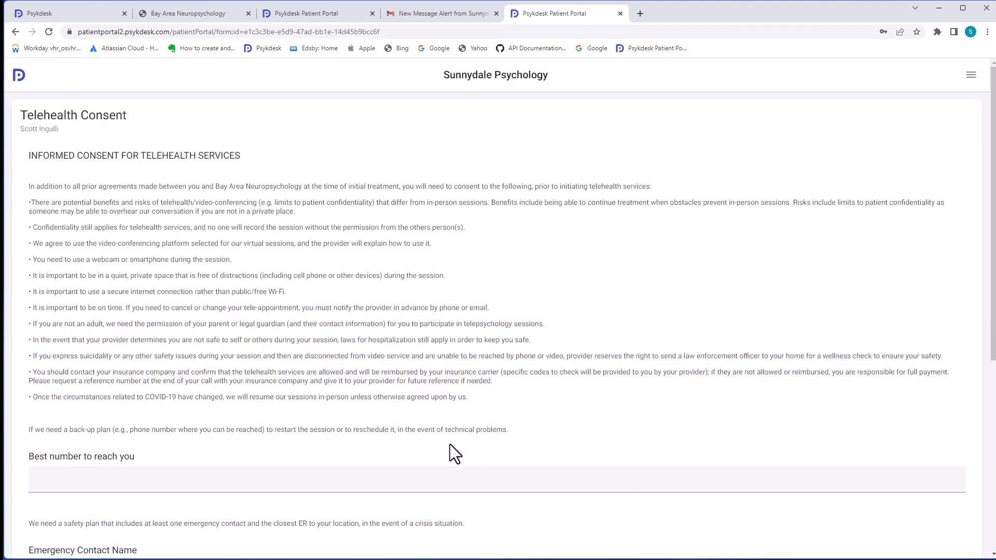
scroll(482, 457, down, 2)
click(125, 373)
text(555-123-1234)
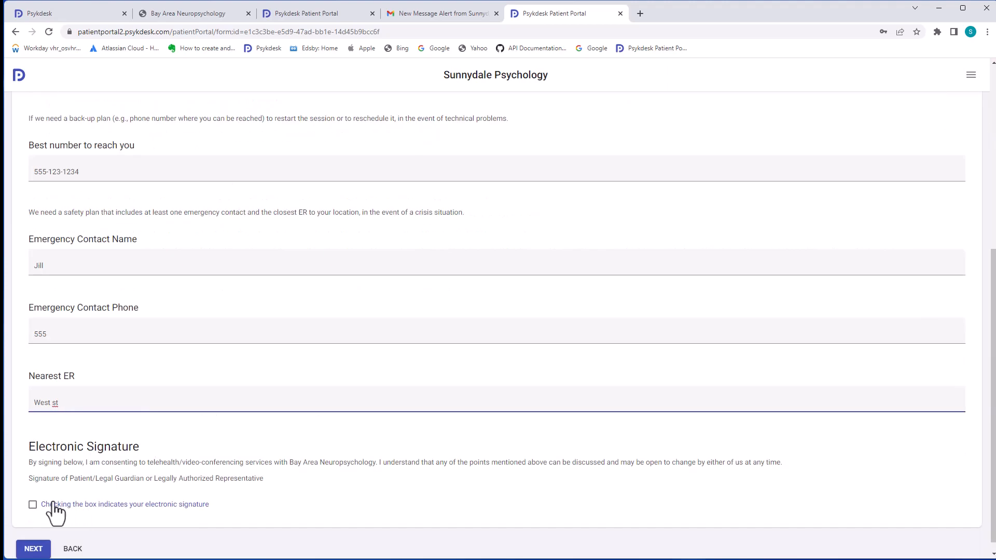
click(35, 502)
click(45, 541)
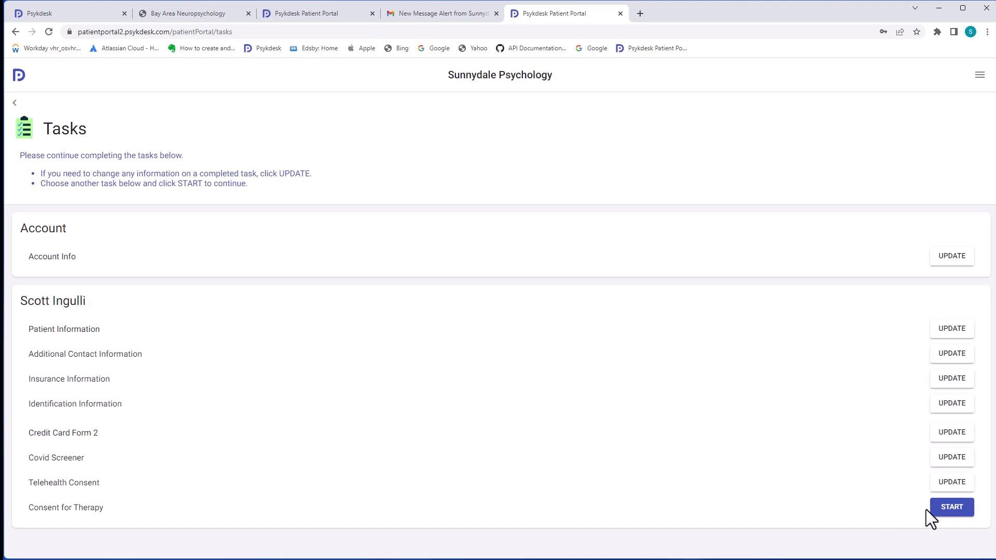
In Consent for Therapy, choose Married and Sole Parental Responsibility and enter placeholder other-parent contact text
click(950, 511)
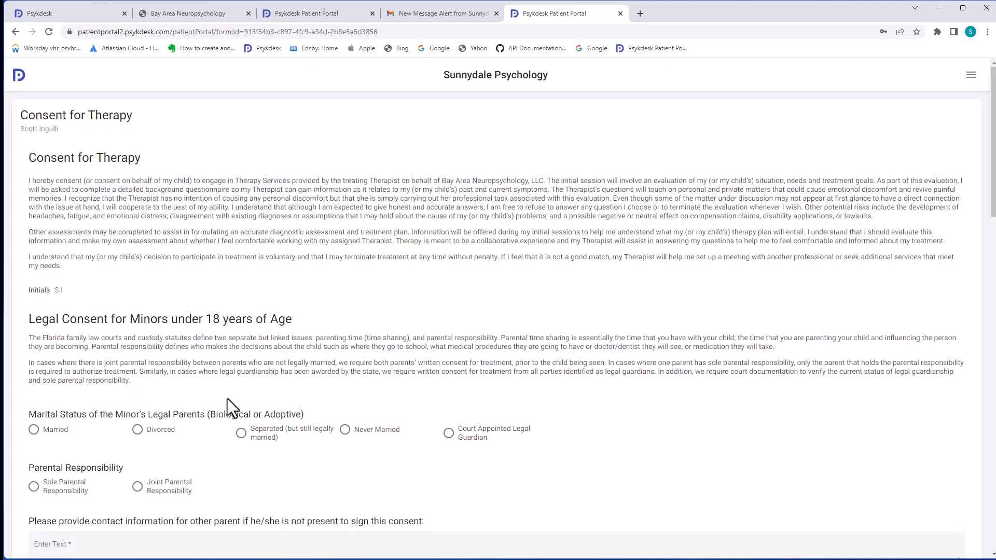
scroll(227, 399, down, 1)
click(34, 370)
scroll(139, 419, down, 2)
click(47, 335)
click(98, 395)
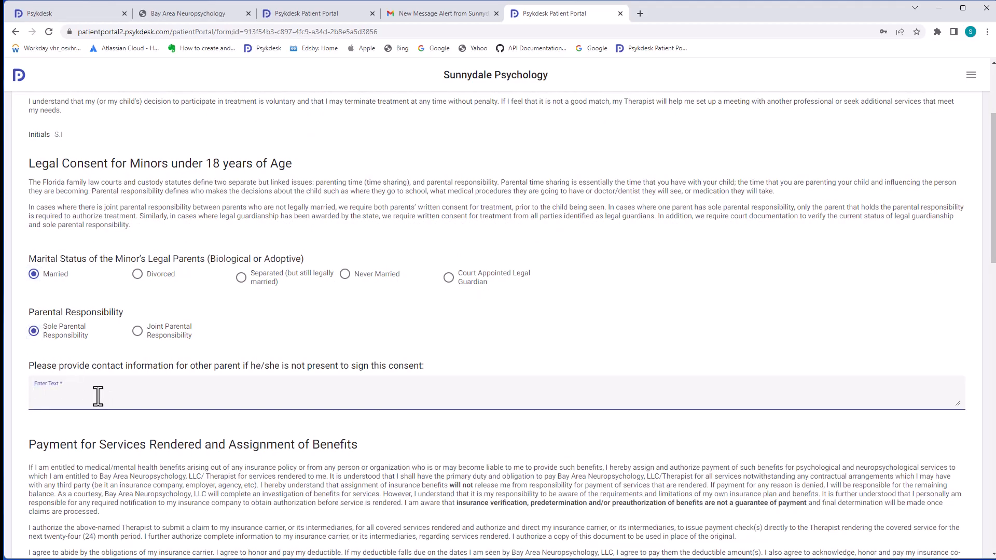
text(sdf)
scroll(126, 408, down, 3)
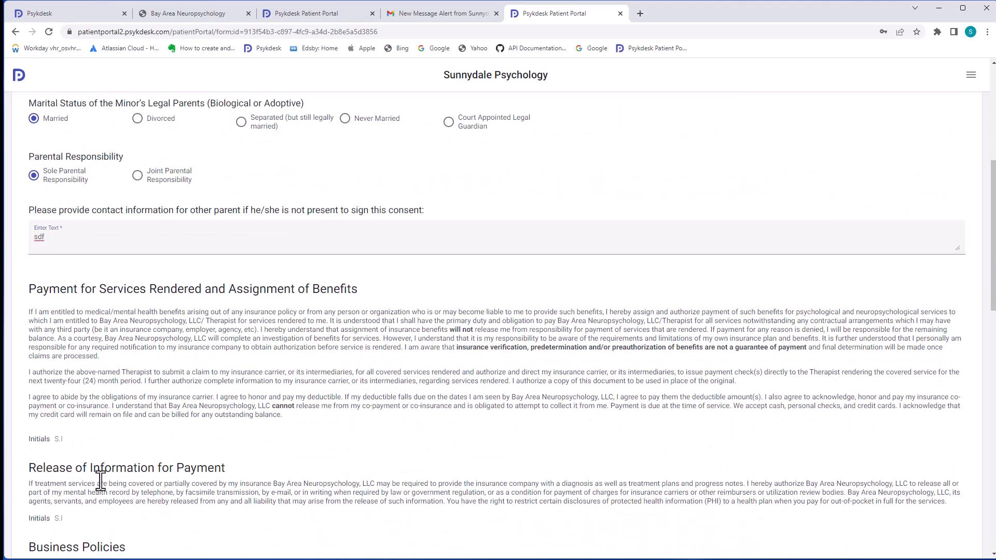
scroll(70, 511, down, 15)
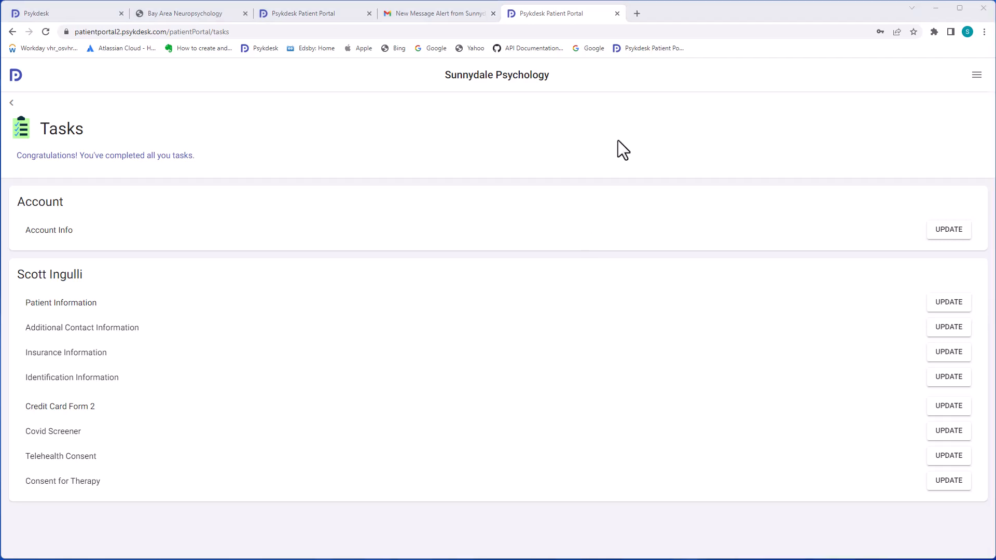
click(79, 15)
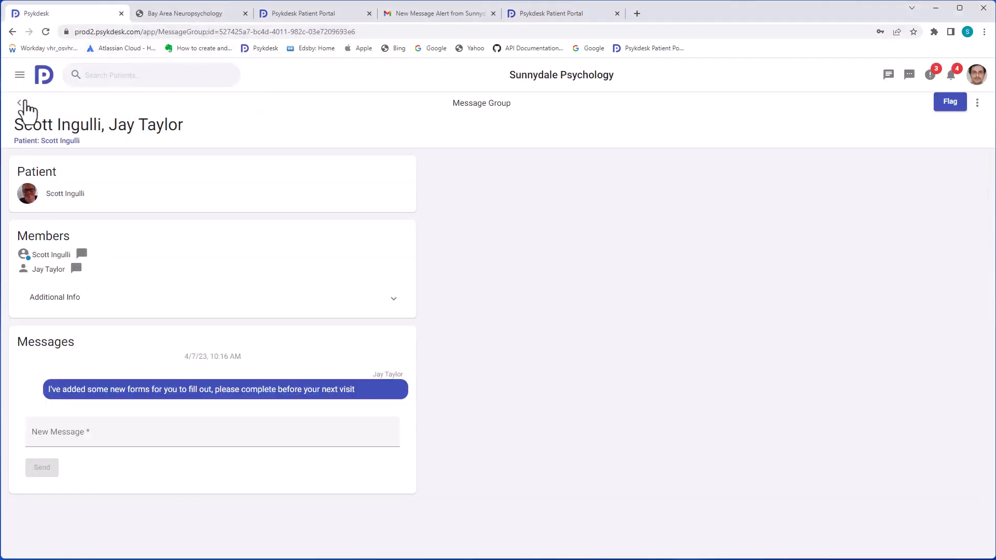
Return to the patient's record and show the Documents tab's Forms list
click(27, 141)
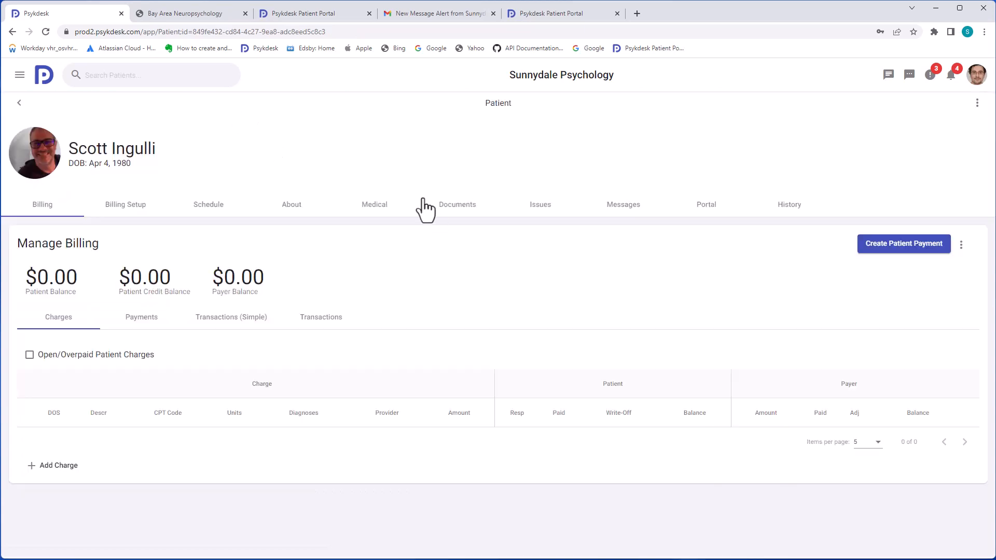
click(436, 210)
scroll(440, 282, down, 2)
scroll(441, 284, down, 2)
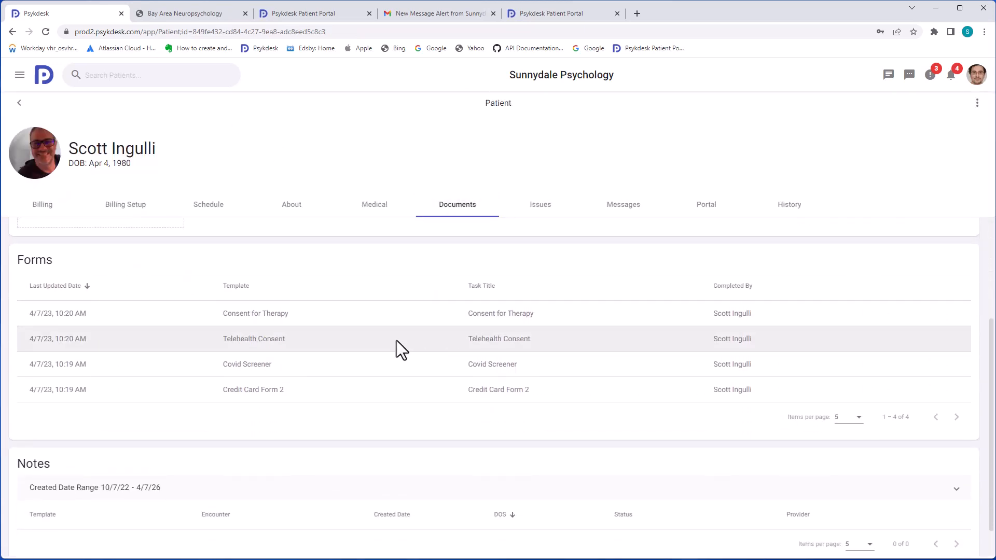
View the completed Consent for Therapy, Telehealth Consent and Credit Card Form 2 documents
click(345, 313)
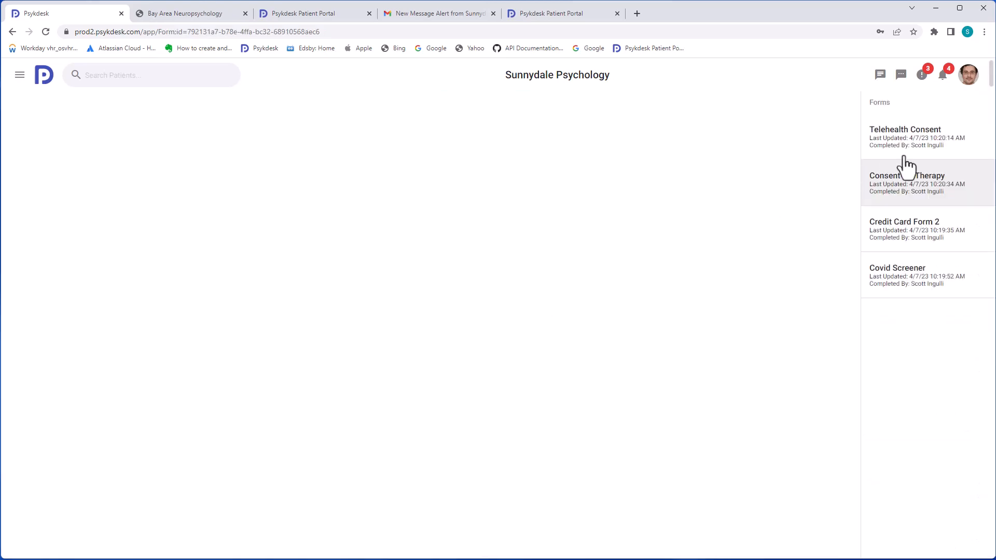
click(912, 152)
click(922, 177)
click(923, 243)
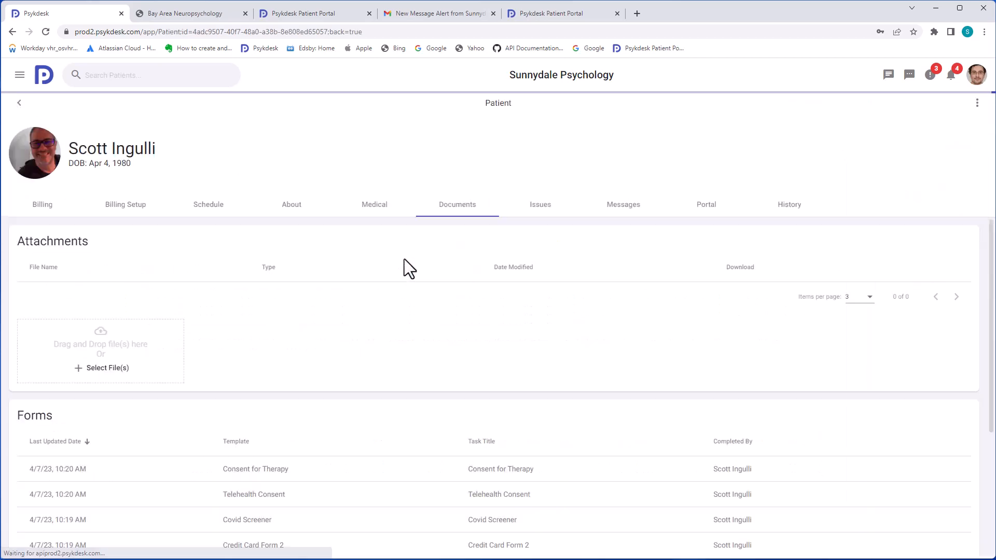
scroll(310, 341, down, 2)
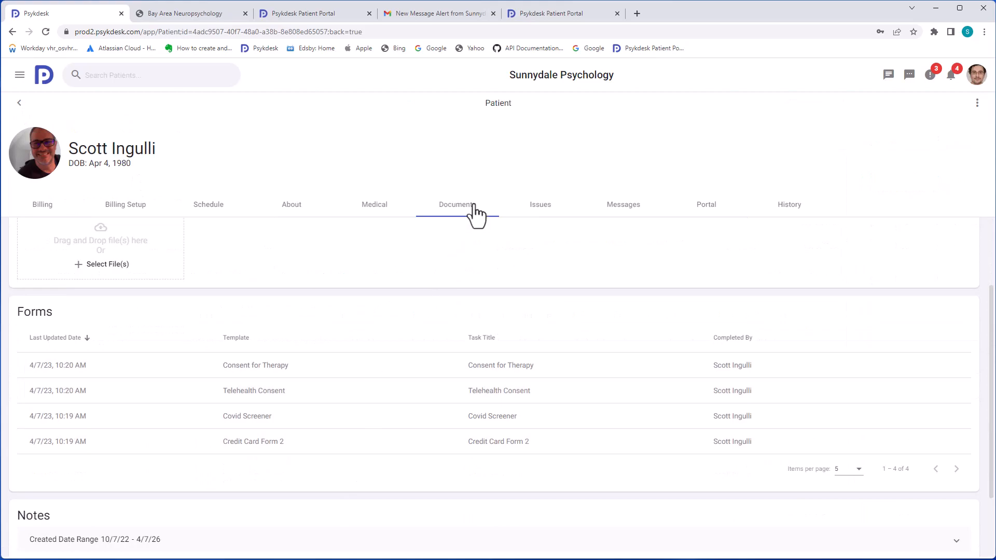
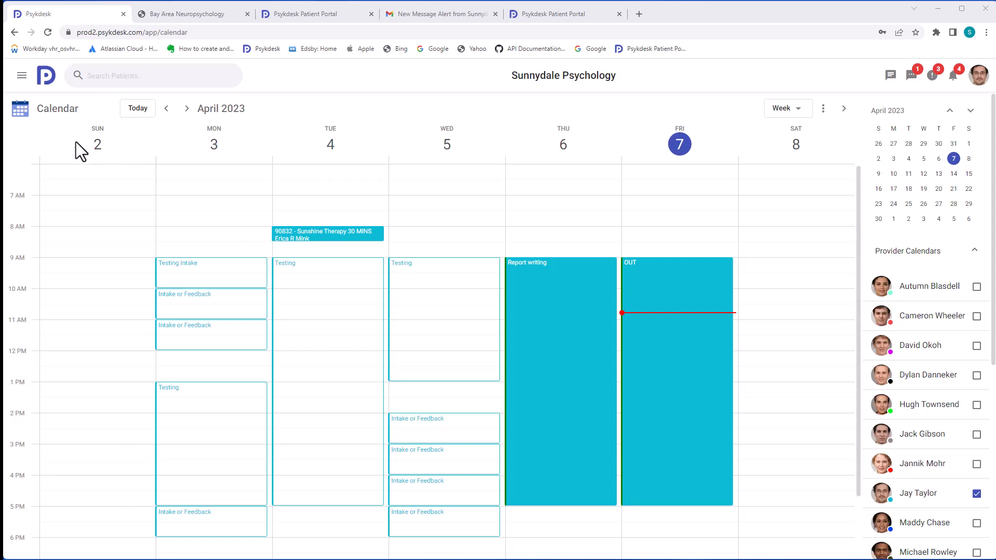
From the Patients list, add a new patient and enter her first and last name
click(22, 76)
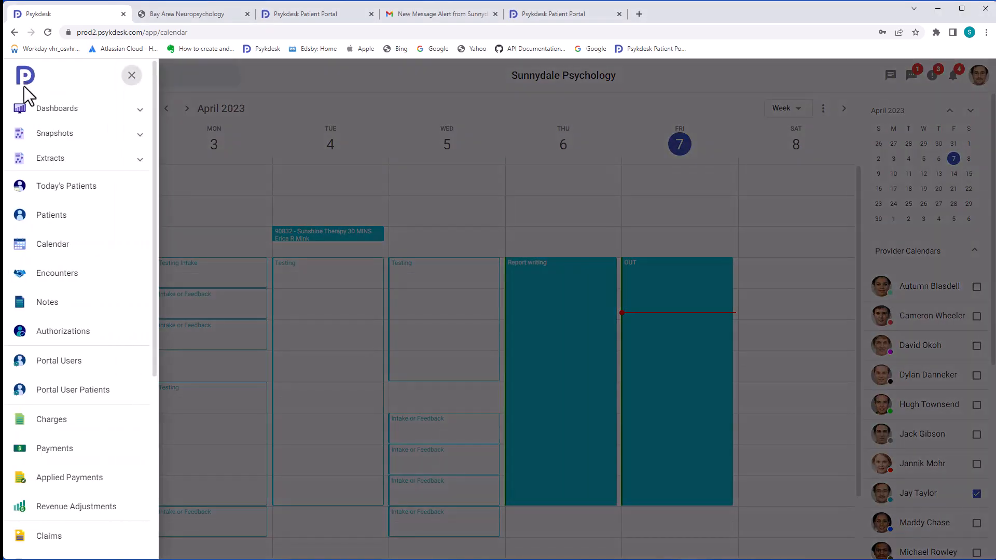
click(51, 216)
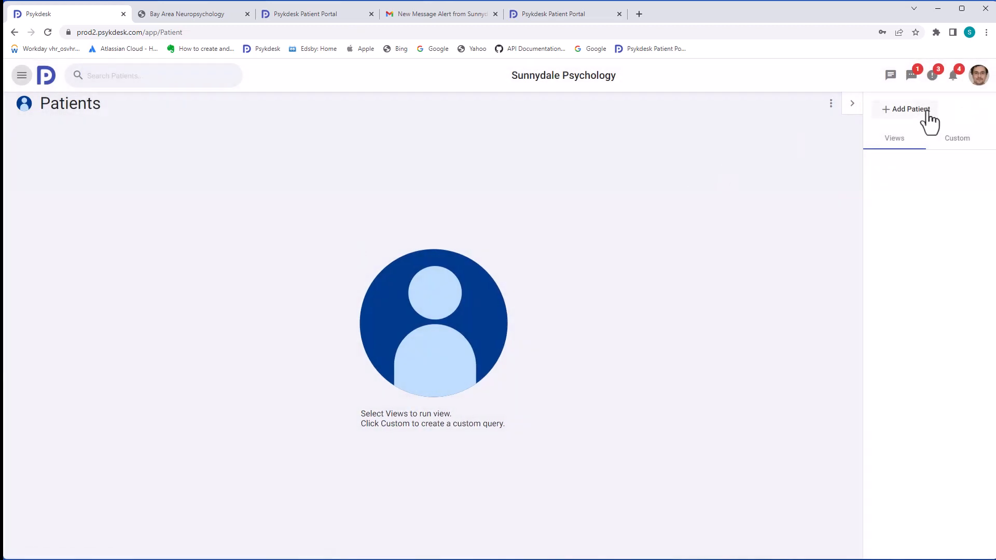
click(924, 111)
scroll(200, 318, down, 2)
click(84, 264)
key(Tab)
key(Tab)
key(Tab)
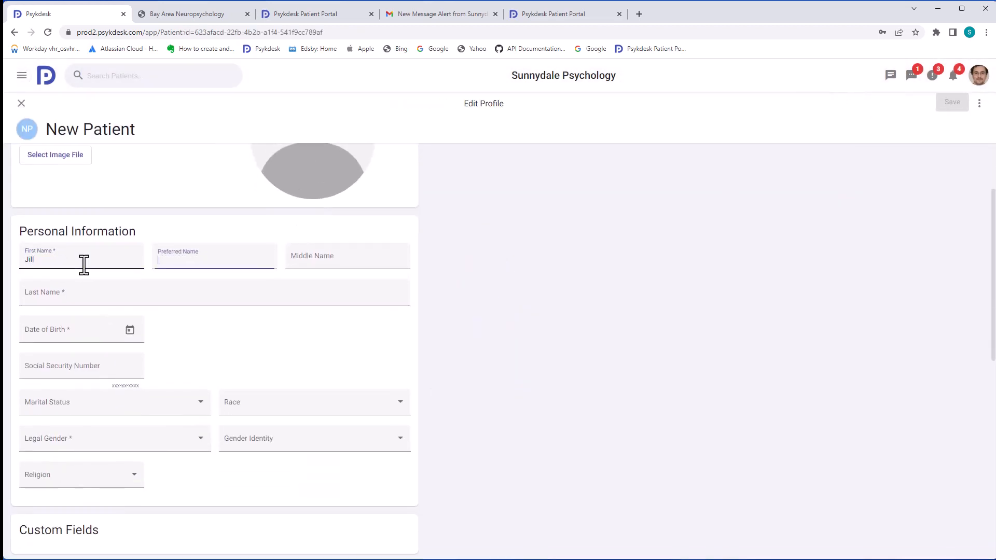
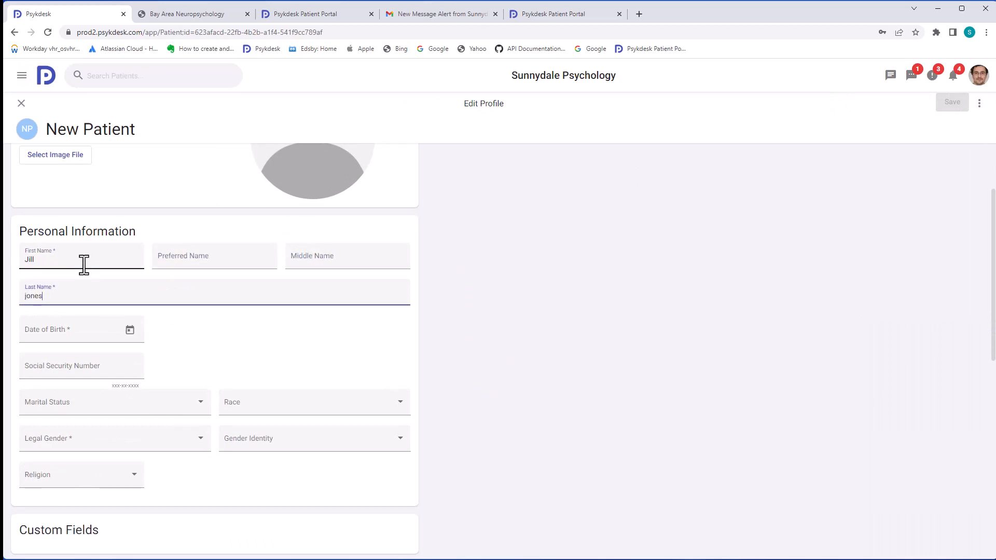
text(ones)
Set the date of birth to the 4th, correct the year, and set legal gender to Female
click(130, 332)
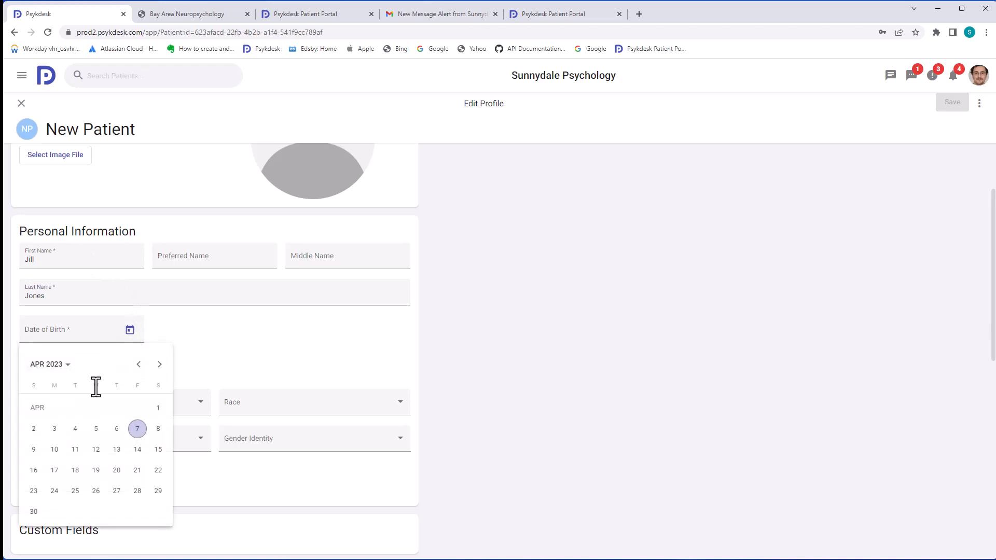
click(79, 432)
key(BackSpace)
key(BackSpace)
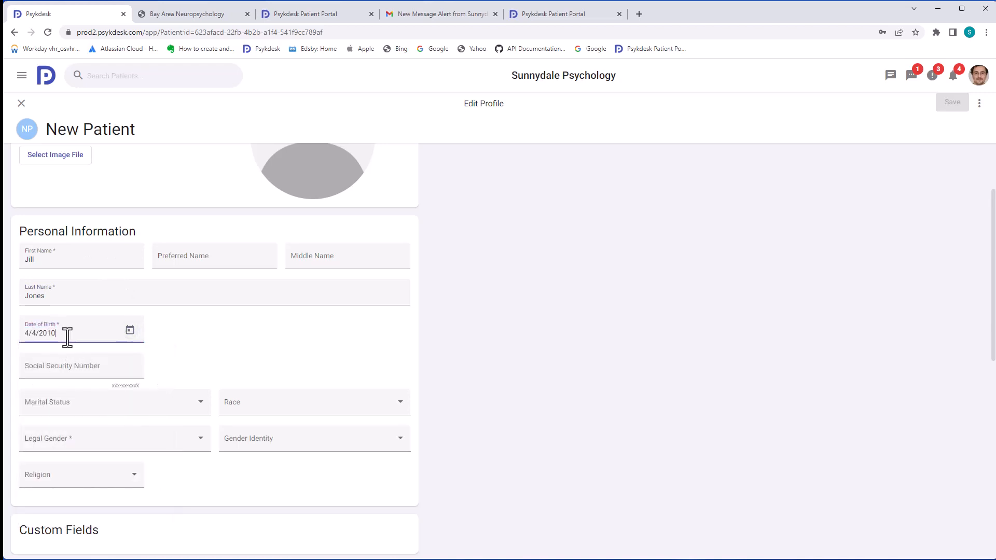
click(106, 438)
click(90, 445)
Set the address type and add a Mobile phone number for the patient
scroll(216, 358, down, 6)
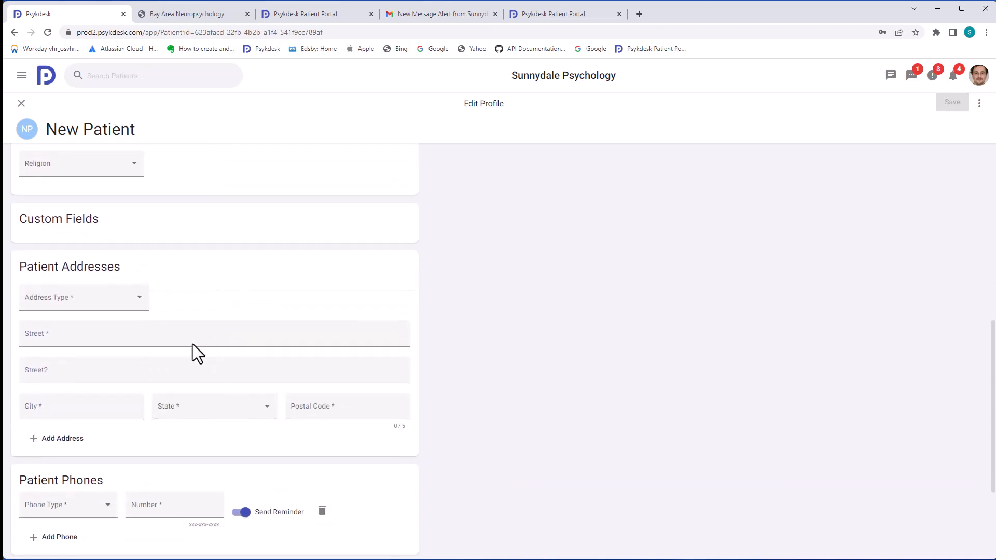
click(91, 305)
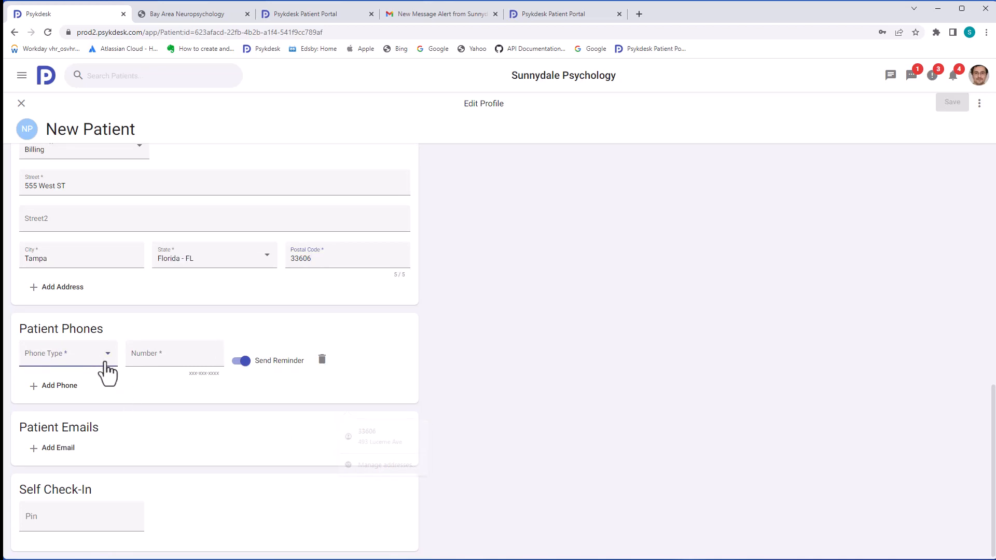
click(99, 359)
click(57, 396)
click(166, 347)
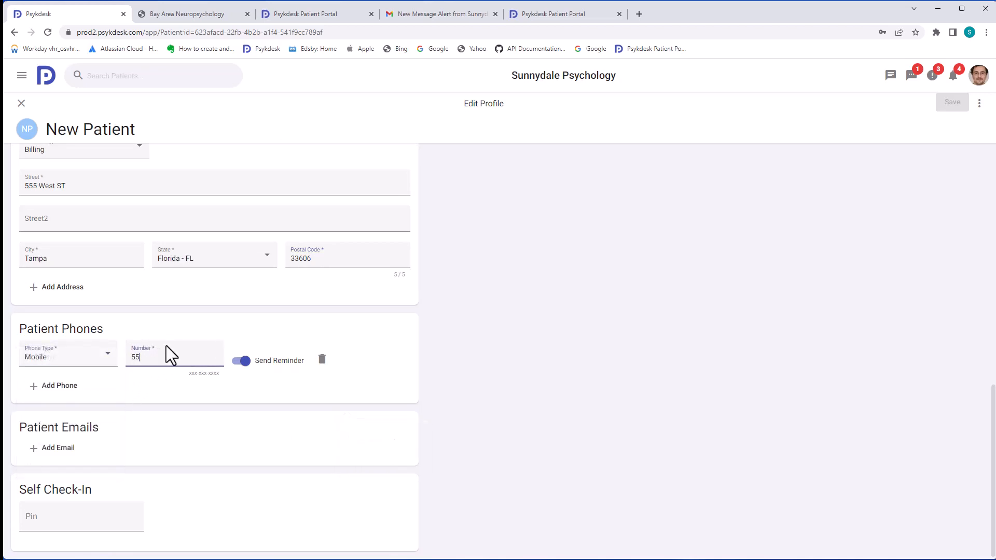
text(555-123-1234)
click(270, 340)
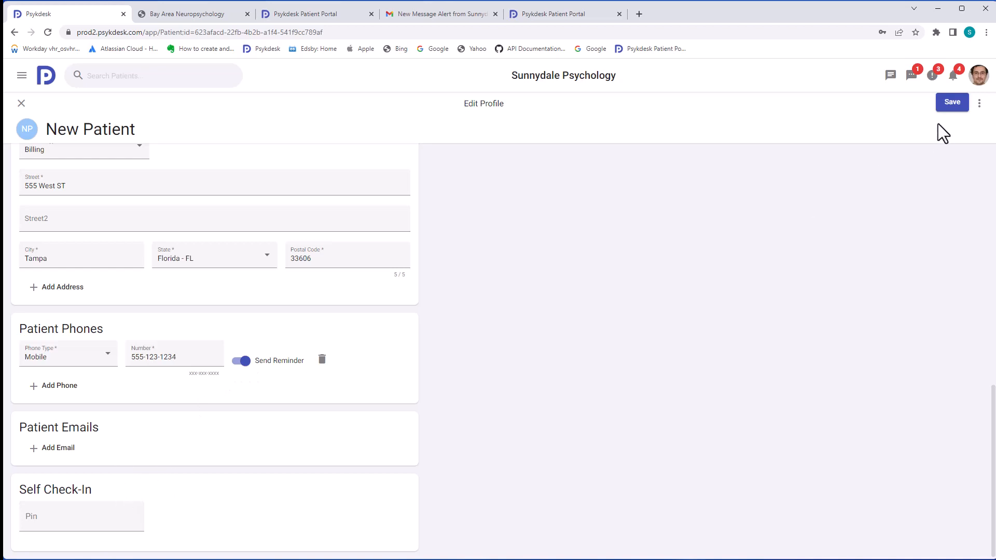
Save the new patient and add Aetna as her primary insurance payer
click(949, 104)
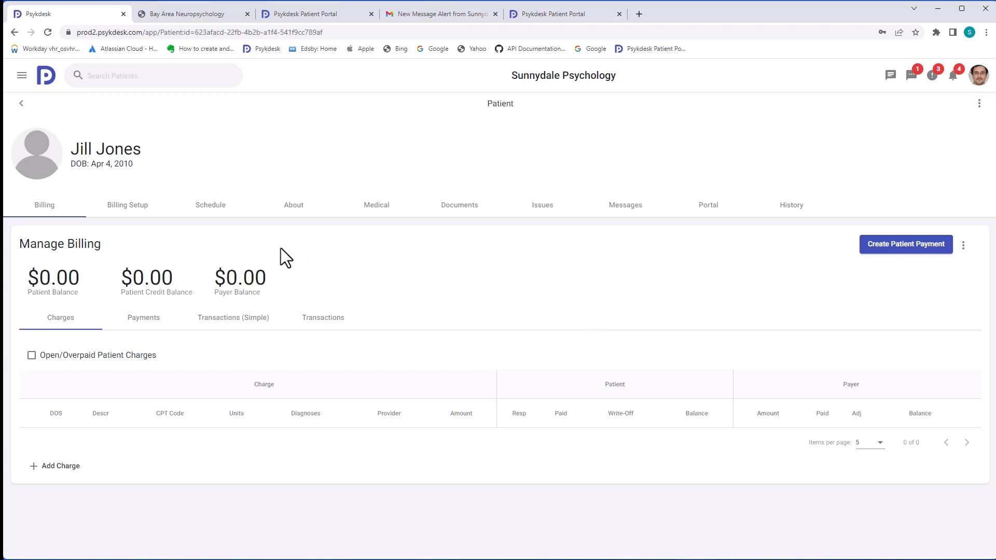
click(136, 221)
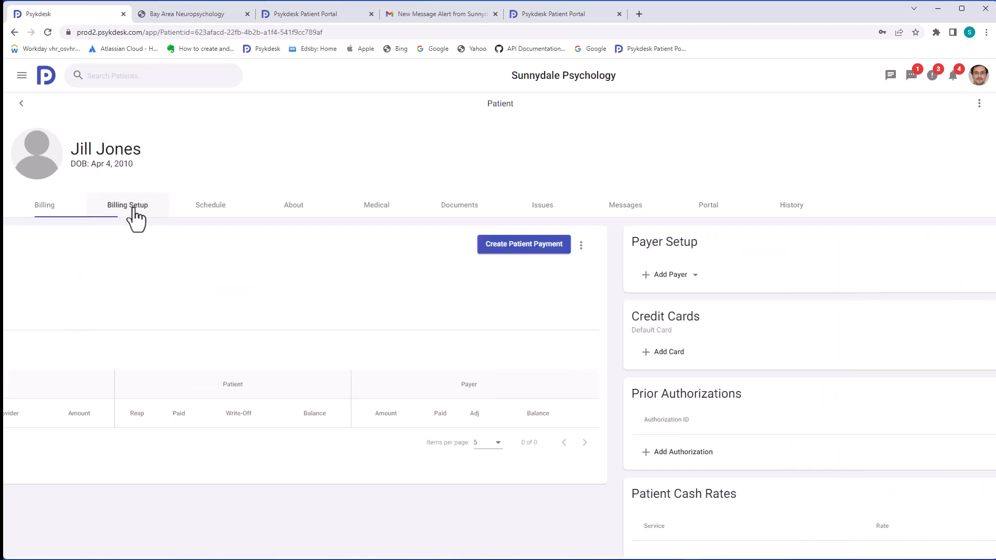
click(58, 276)
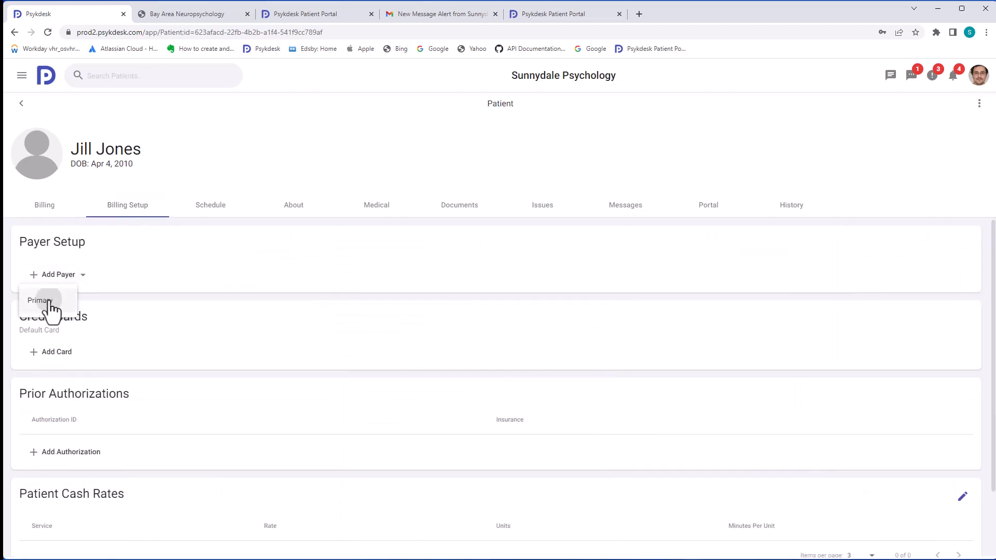
click(51, 303)
click(203, 300)
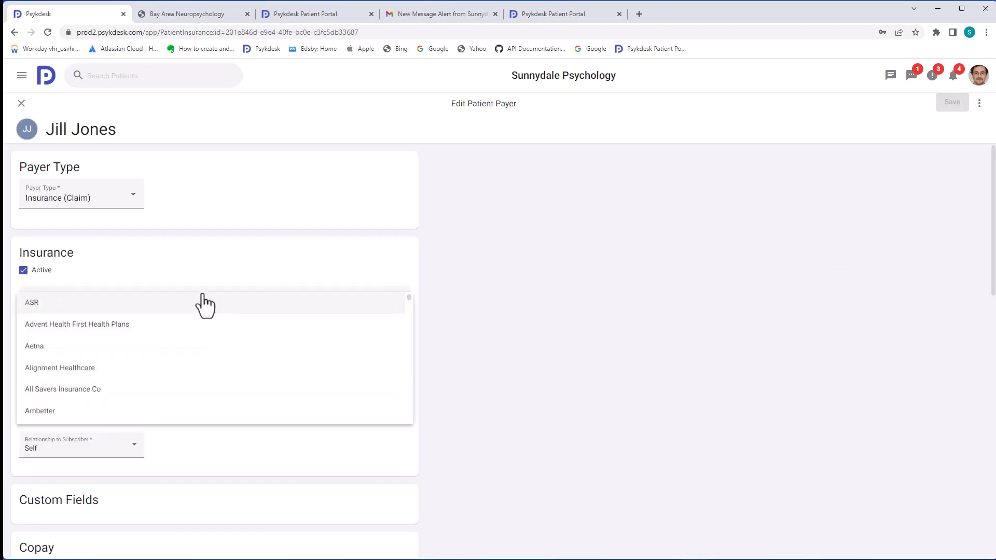
click(138, 346)
Enter the Aetna subscriber number, save the payer, and open her Schedule page
click(142, 342)
text(12312312)
scroll(207, 376, down, 5)
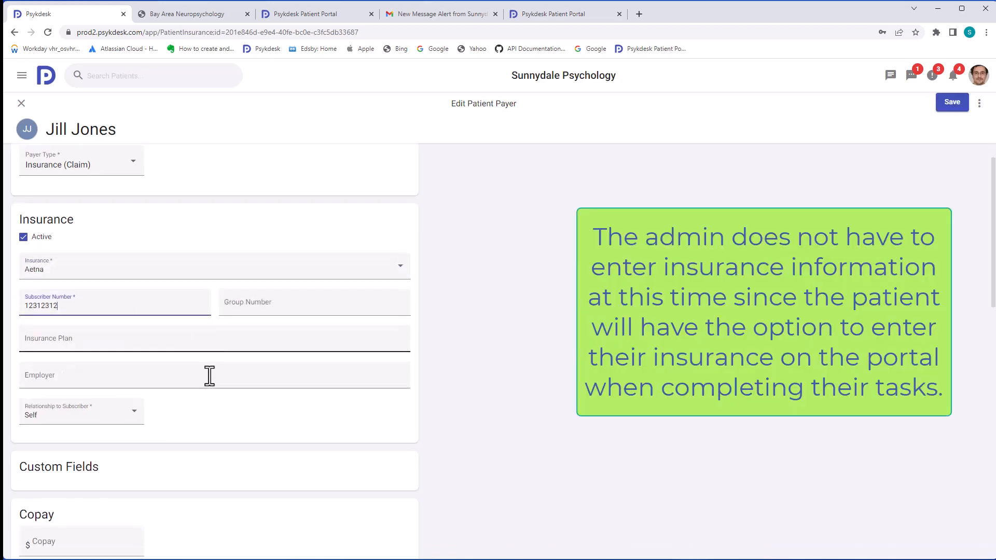
scroll(200, 325, down, 4)
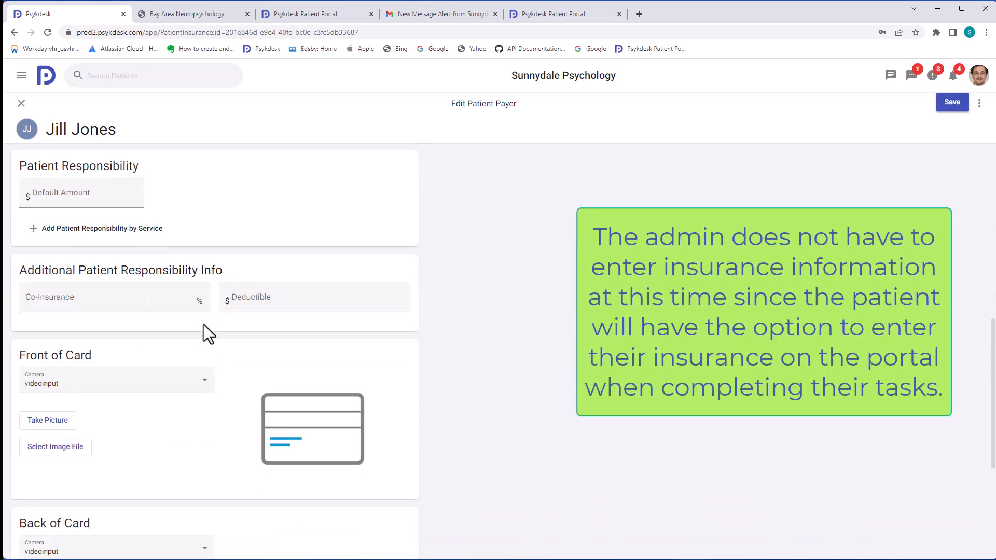
scroll(207, 325, down, 1)
scroll(249, 325, up, 5)
click(952, 104)
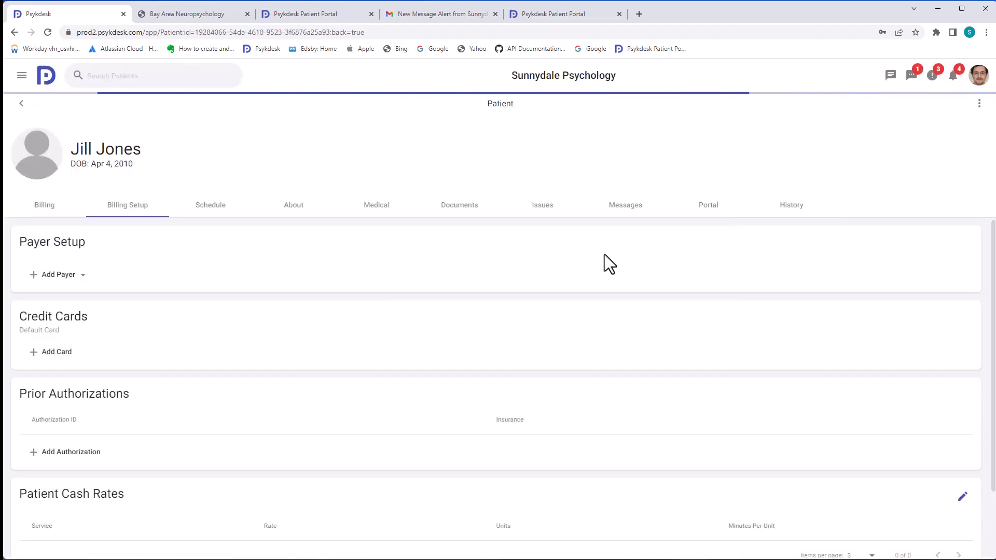
click(214, 215)
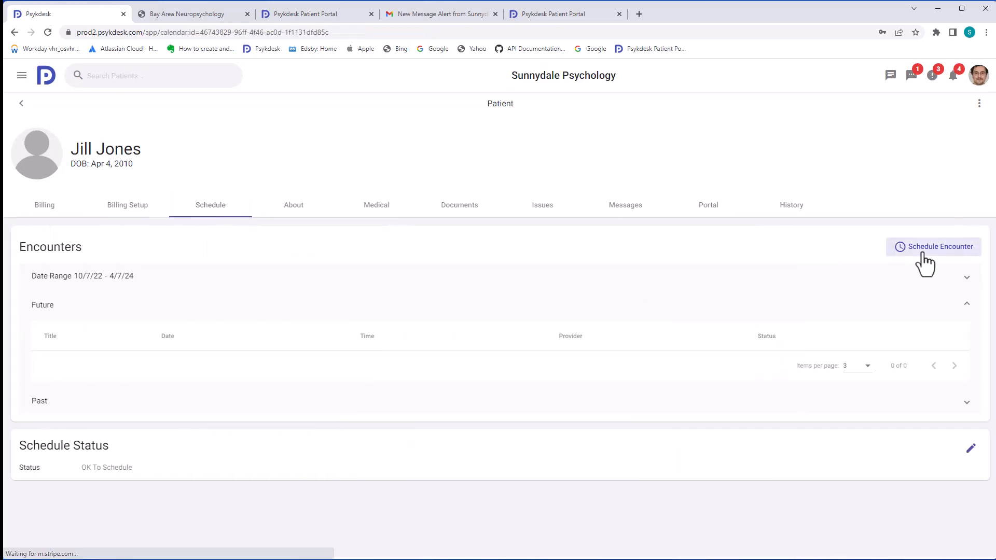
Schedule a Clinical Intake 90791 encounter on Tuesday 4/11/23 at 11 AM with the provider, then return
click(919, 250)
click(888, 327)
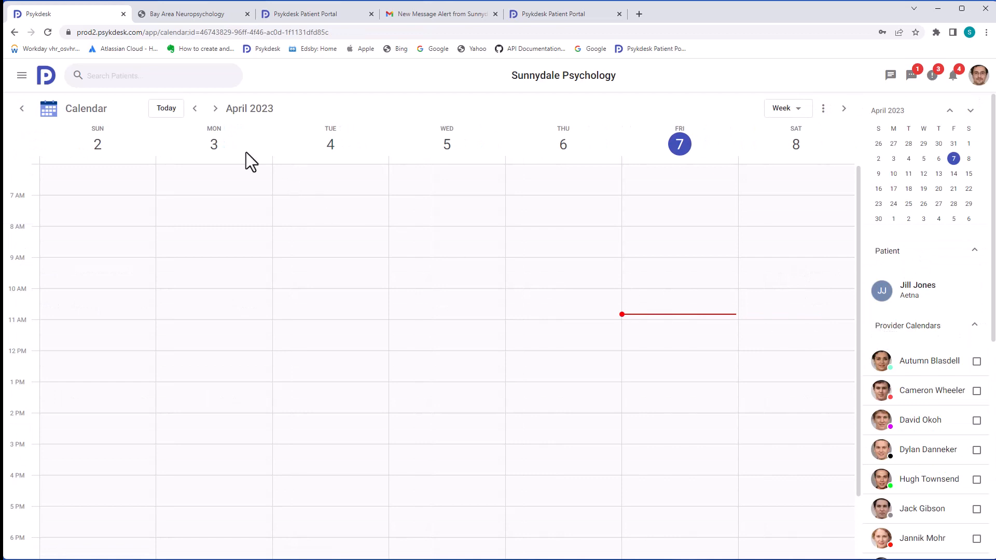
click(215, 108)
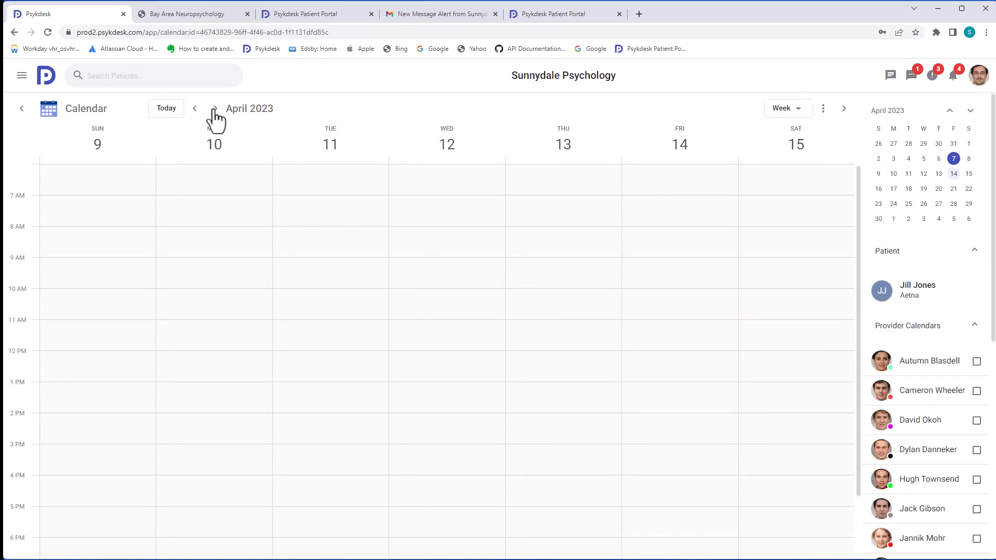
click(977, 421)
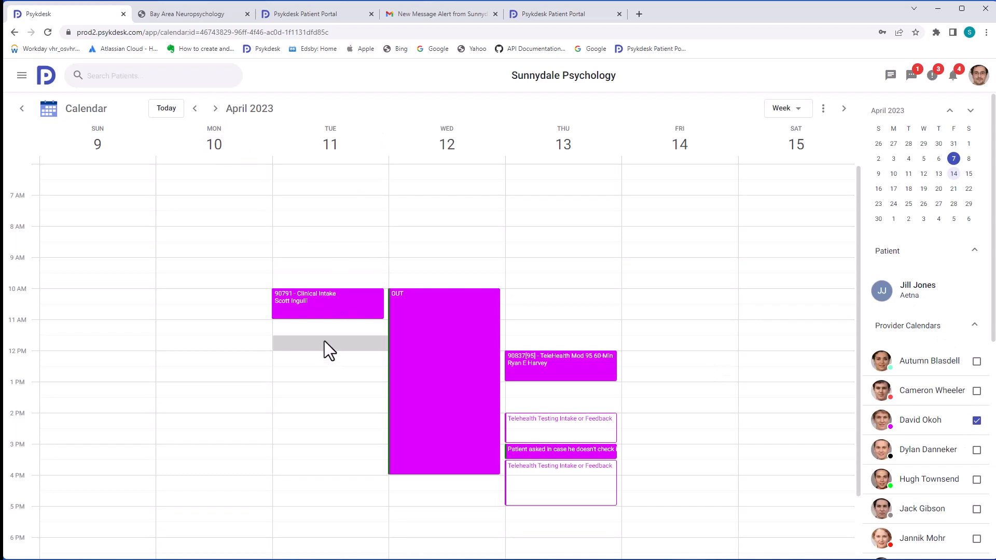
click(318, 328)
click(461, 259)
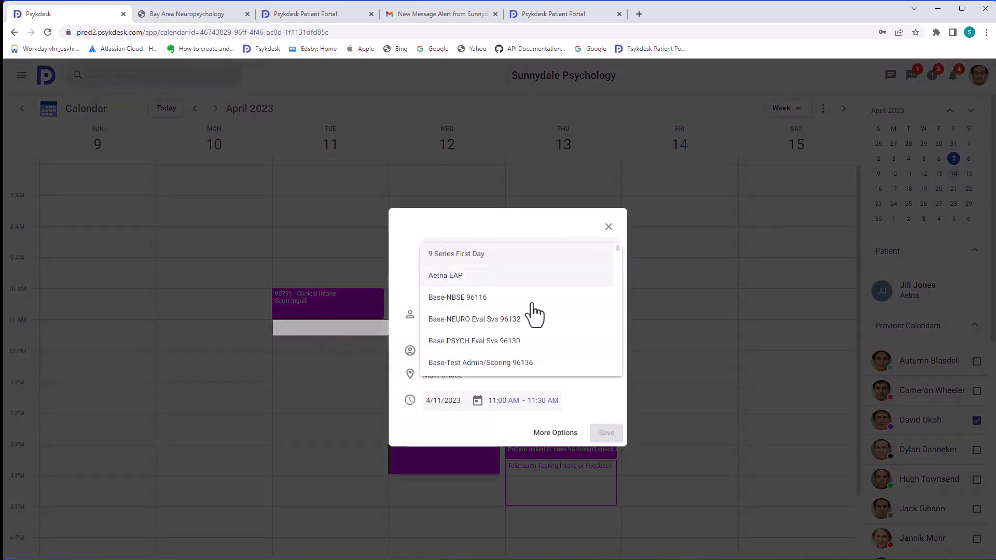
scroll(532, 311, down, 4)
scroll(529, 310, down, 1)
click(503, 266)
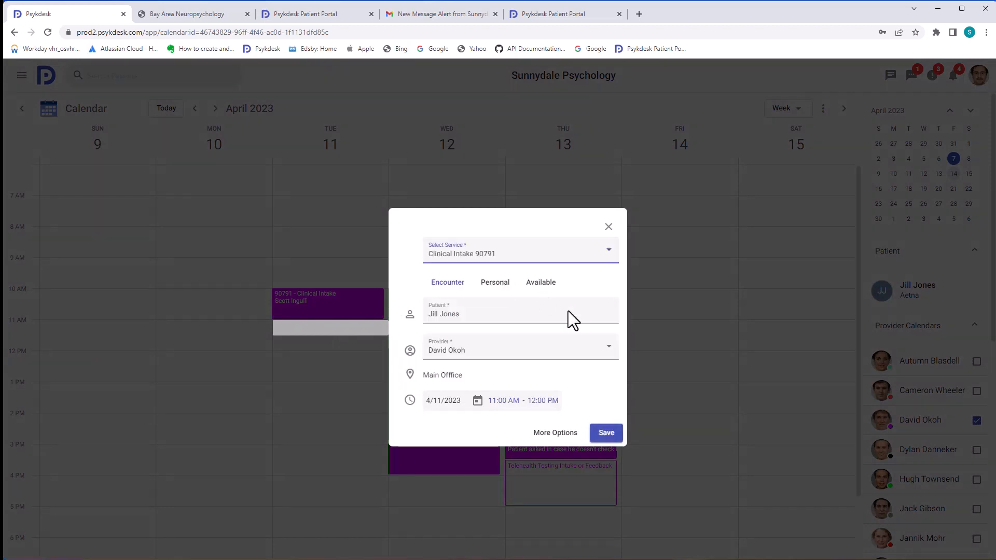
click(606, 430)
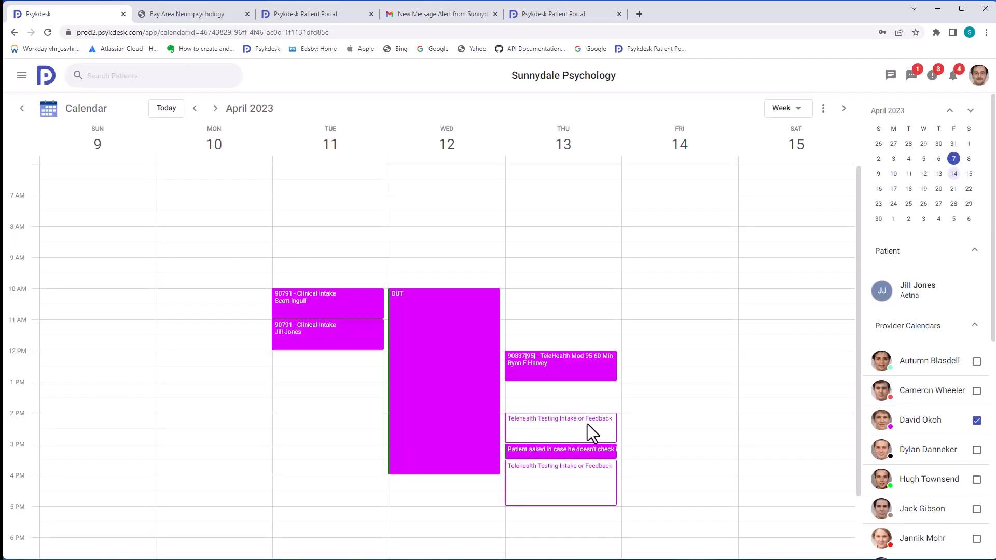
click(22, 109)
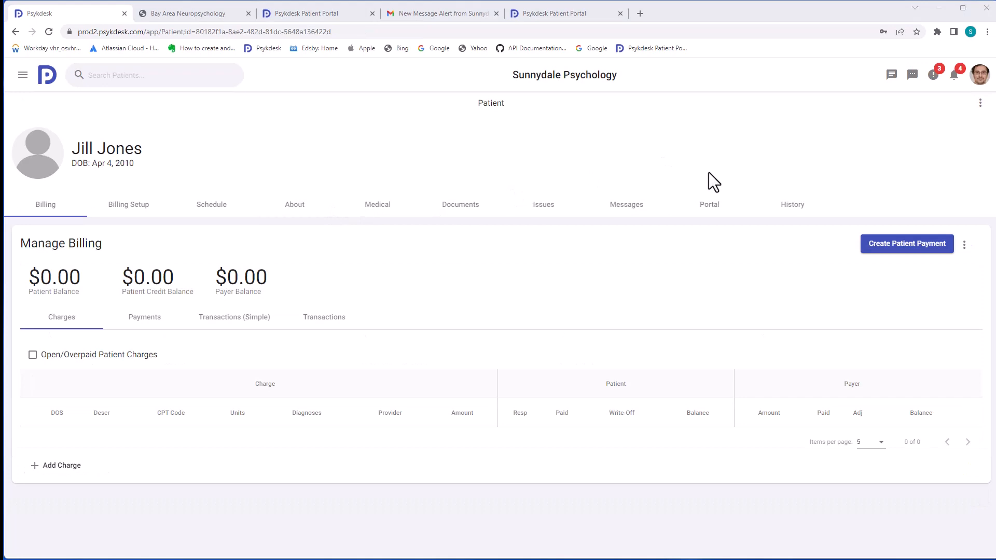
On the Portal tab, add a portal user with the patient's name and suggested e-mail address
click(710, 209)
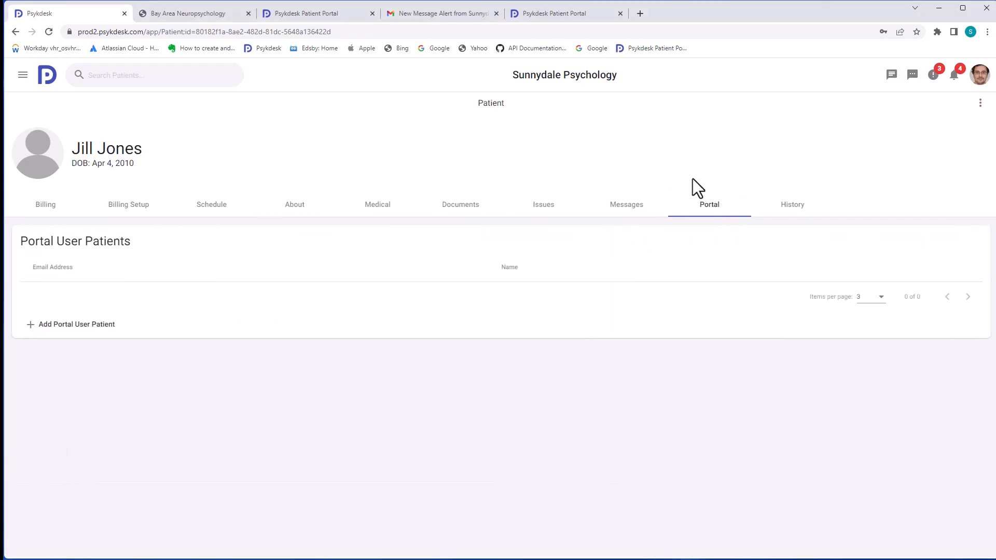
click(66, 326)
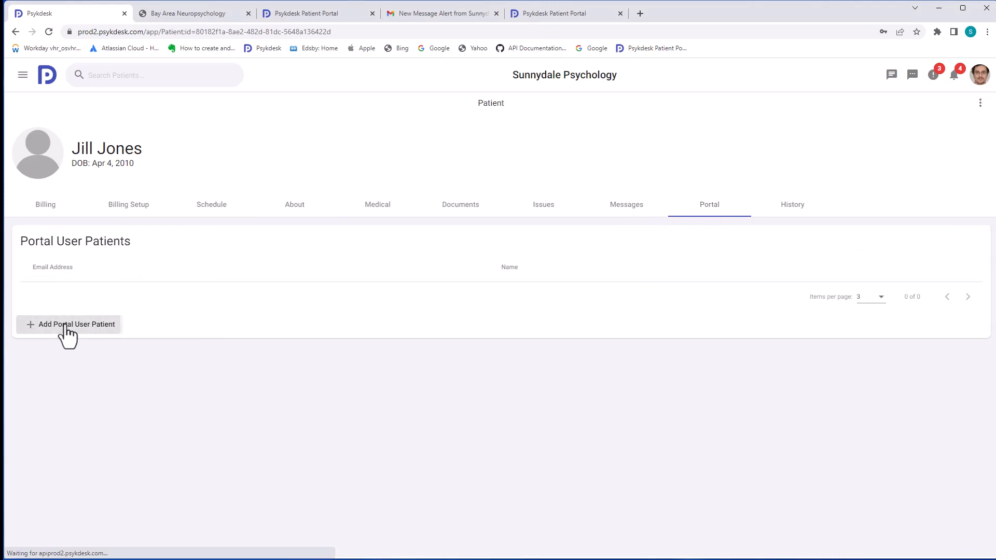
click(106, 258)
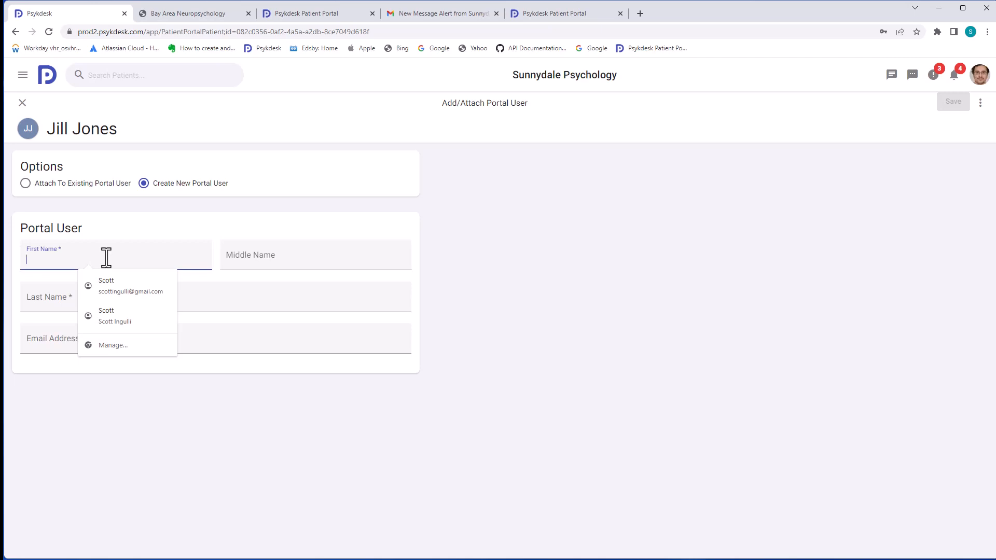
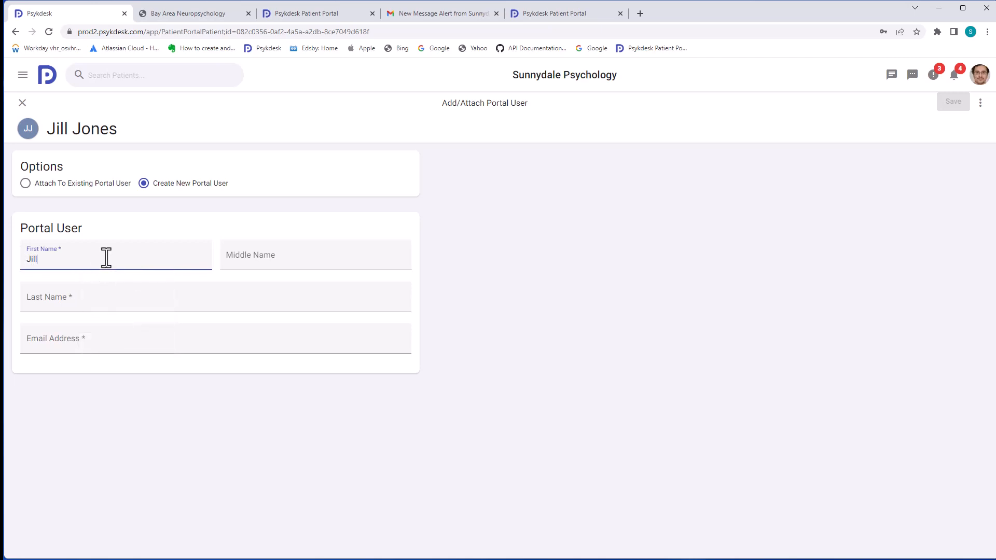
key(Tab)
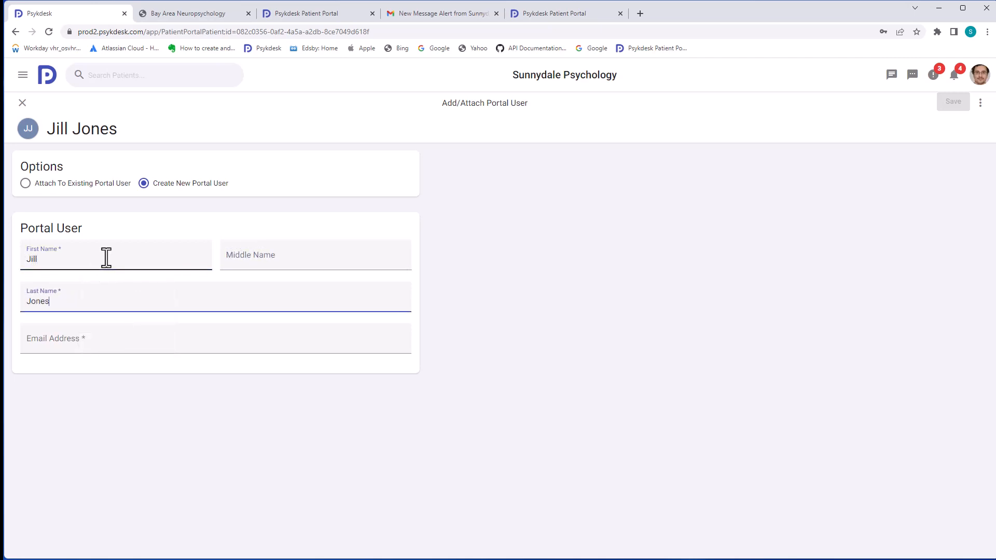
click(135, 335)
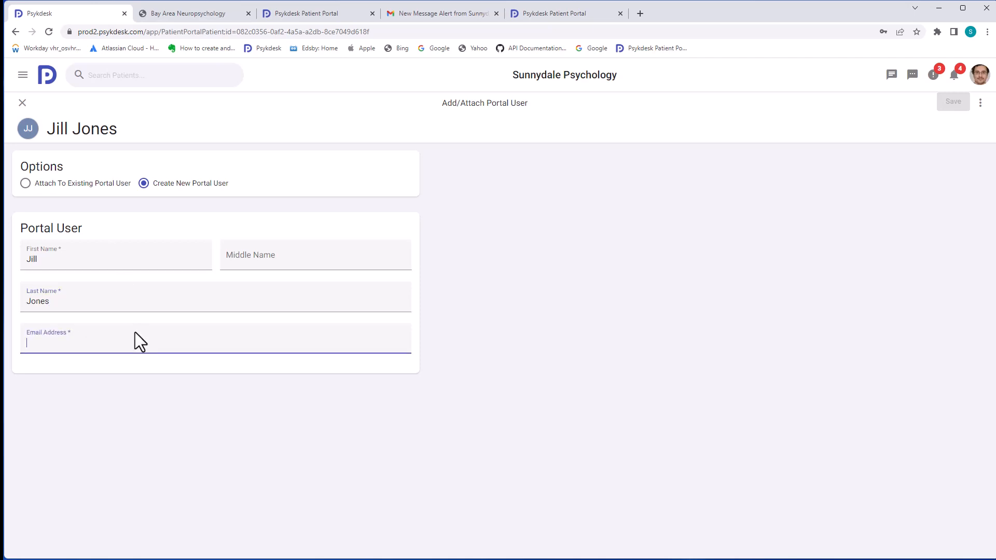
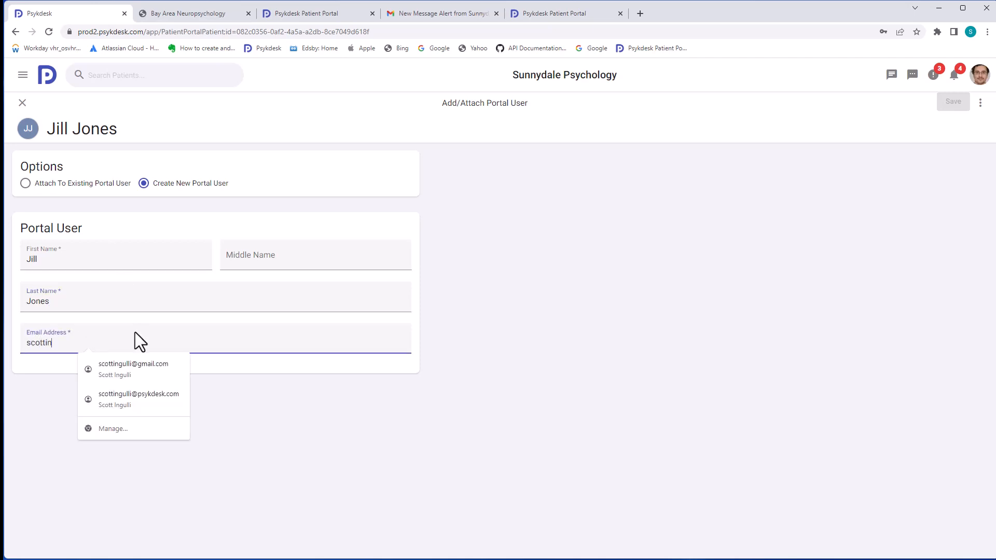
key(Down)
key(Return)
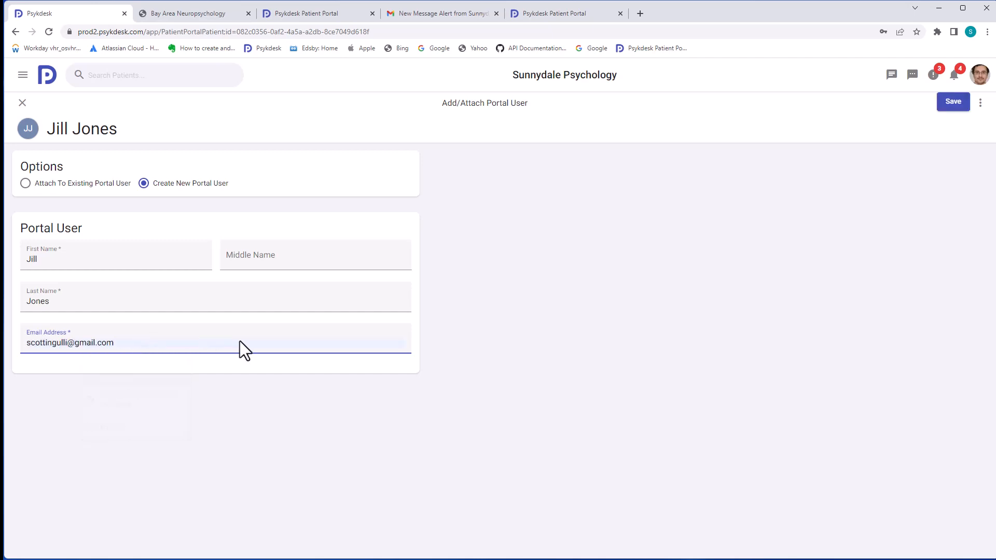
click(953, 105)
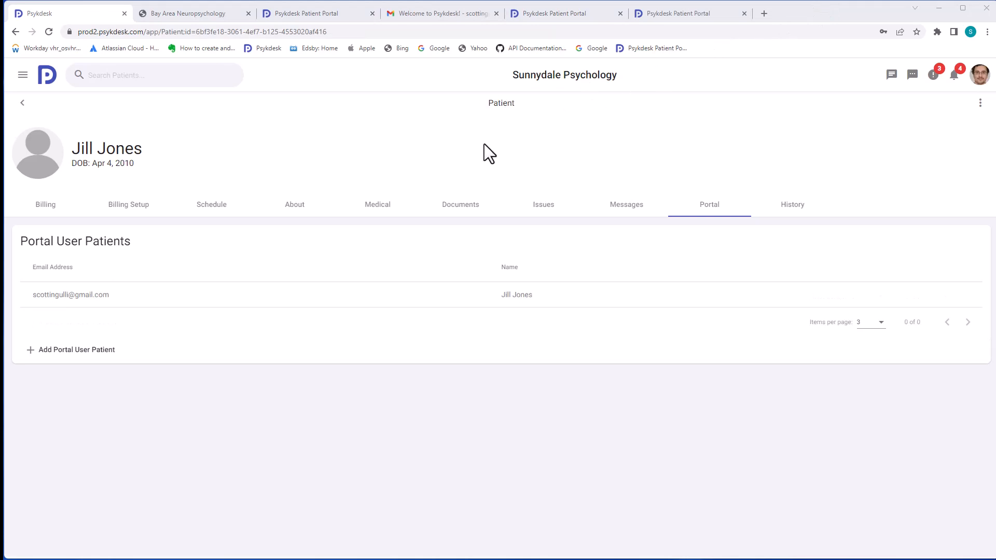
Add form tasks to her portal account using the New Patient form group and save
click(373, 285)
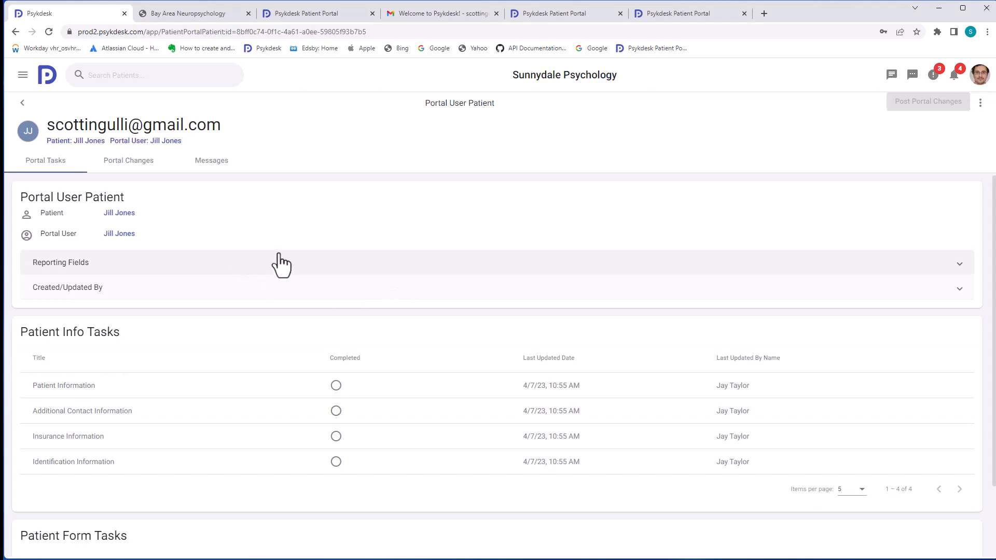
scroll(280, 265, down, 2)
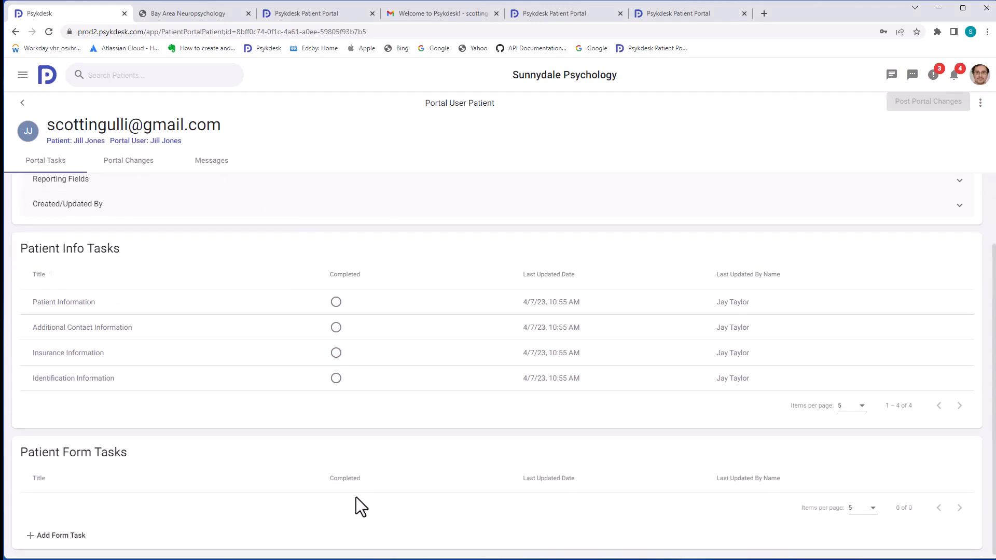
click(51, 538)
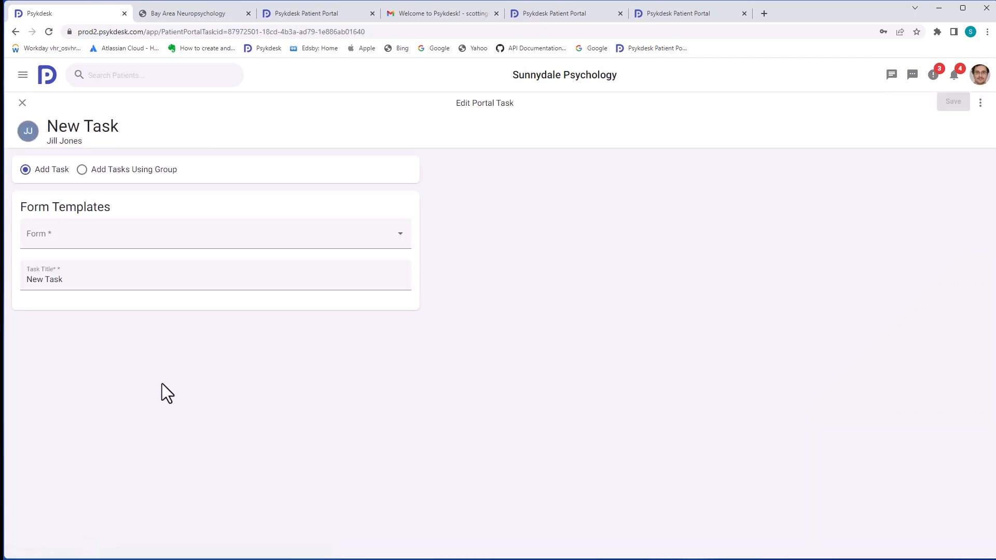
click(96, 174)
click(221, 251)
click(220, 253)
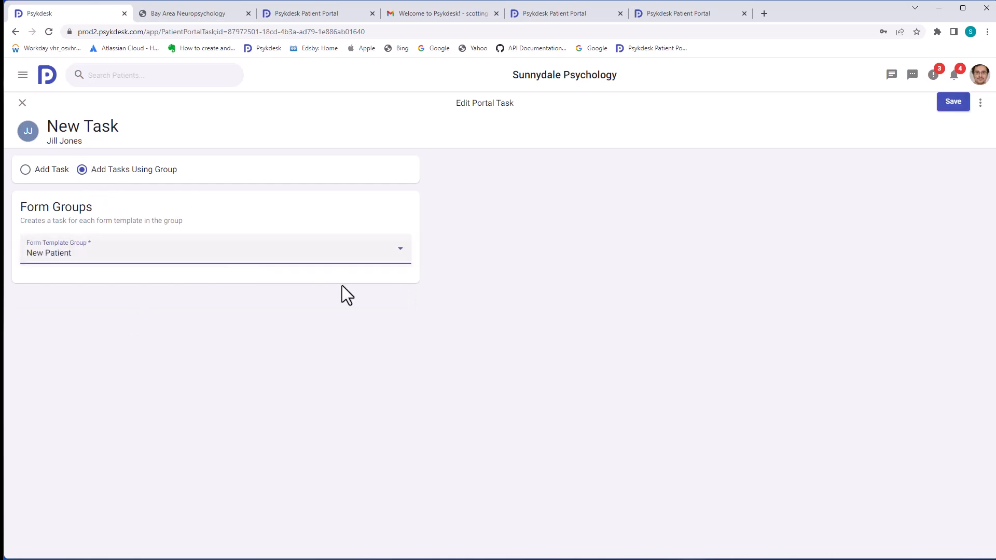
click(959, 108)
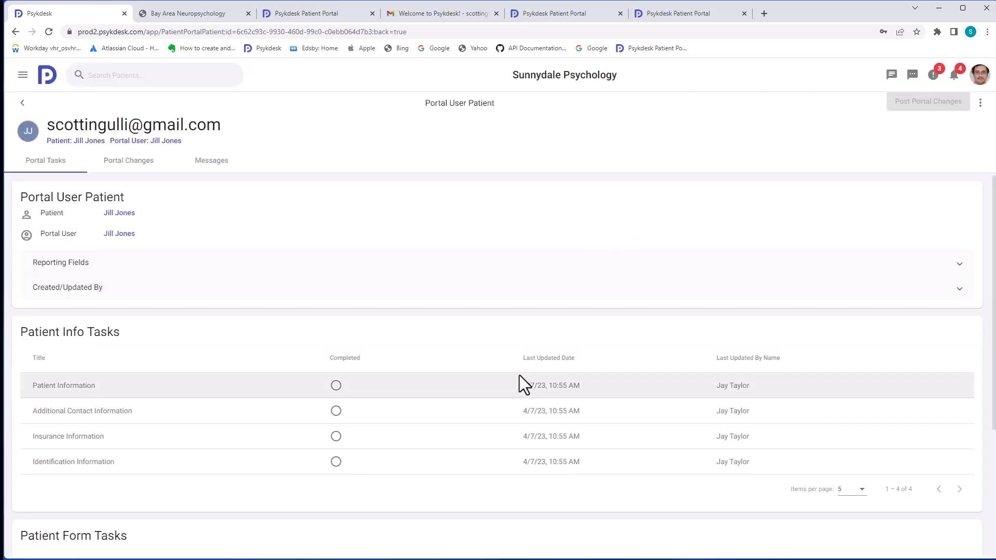
Follow the welcome e-mail's link to the portal password setup page
scroll(519, 375, down, 4)
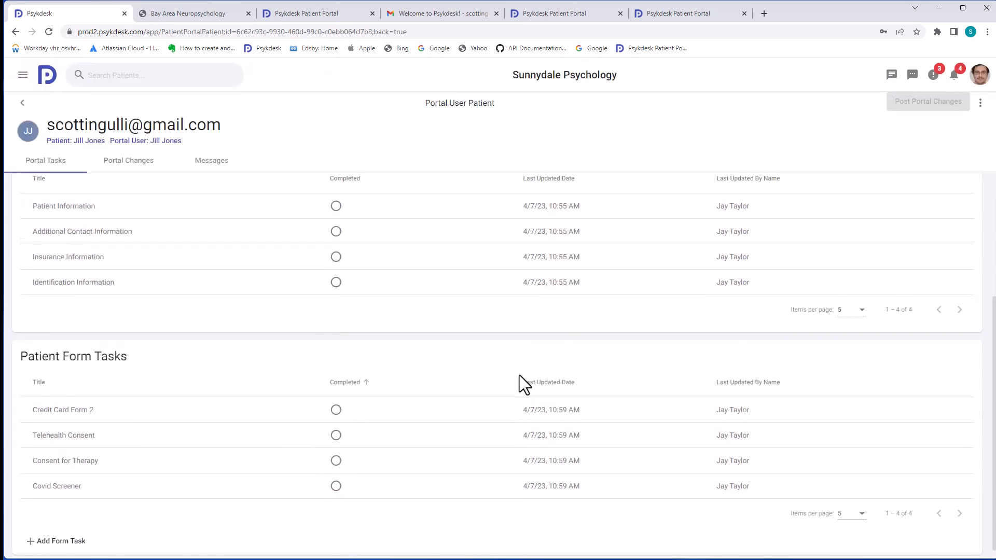
scroll(519, 375, up, 3)
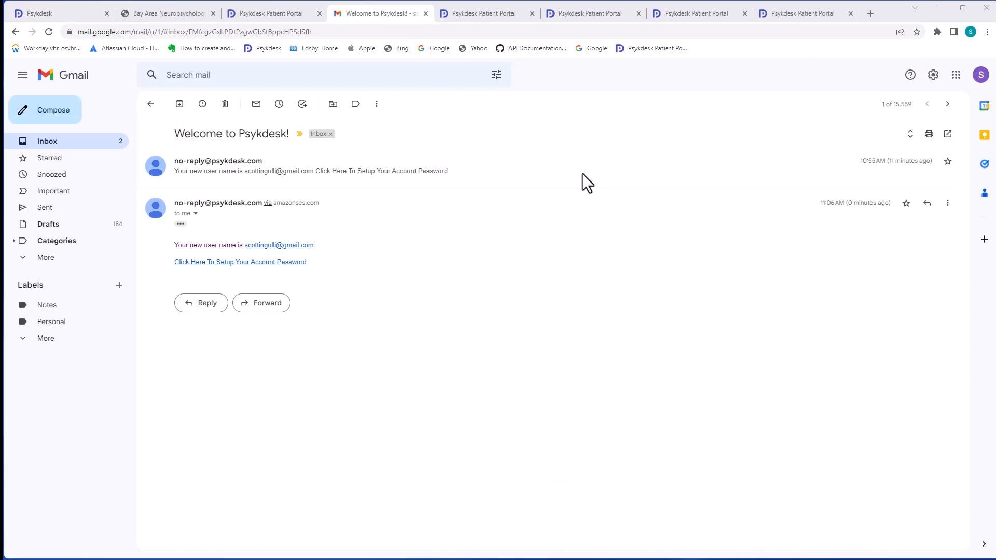
click(233, 263)
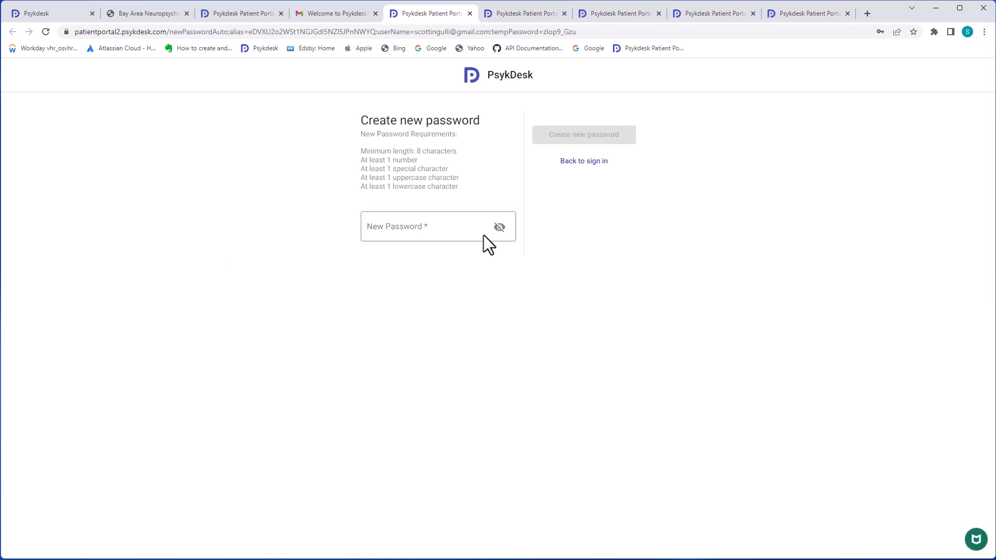
Enter a new portal account password and create it to sign in
click(463, 229)
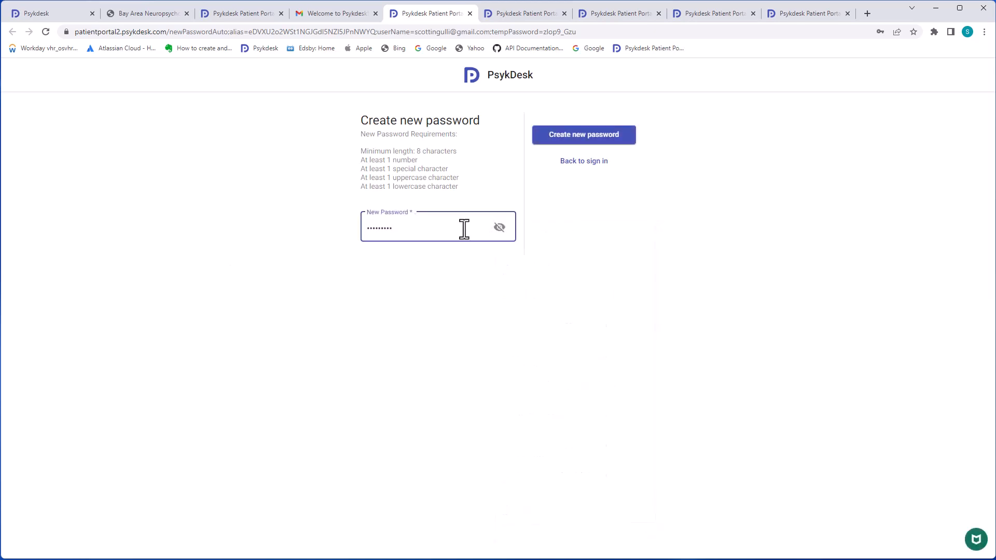
click(577, 138)
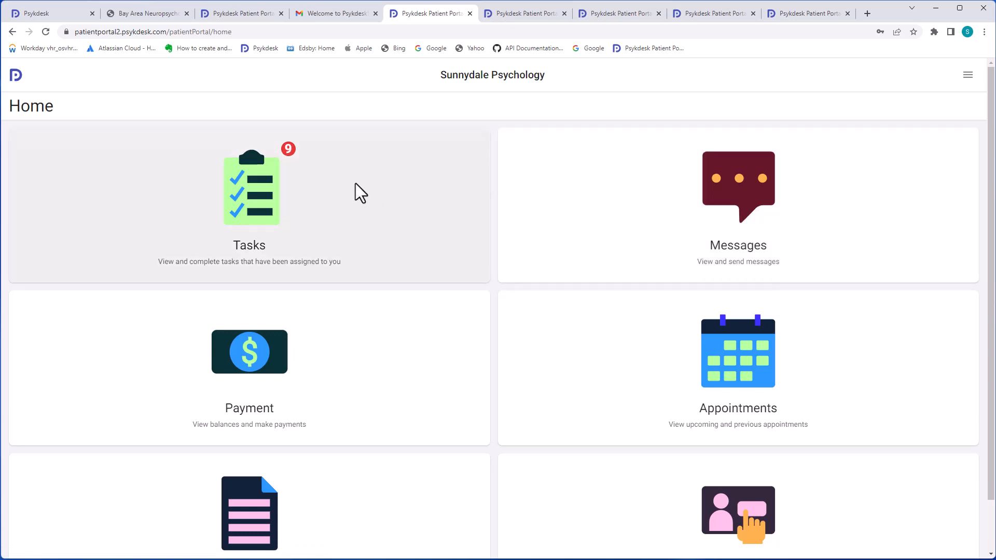
Open the portal Tasks list and start the Account Info task
click(261, 191)
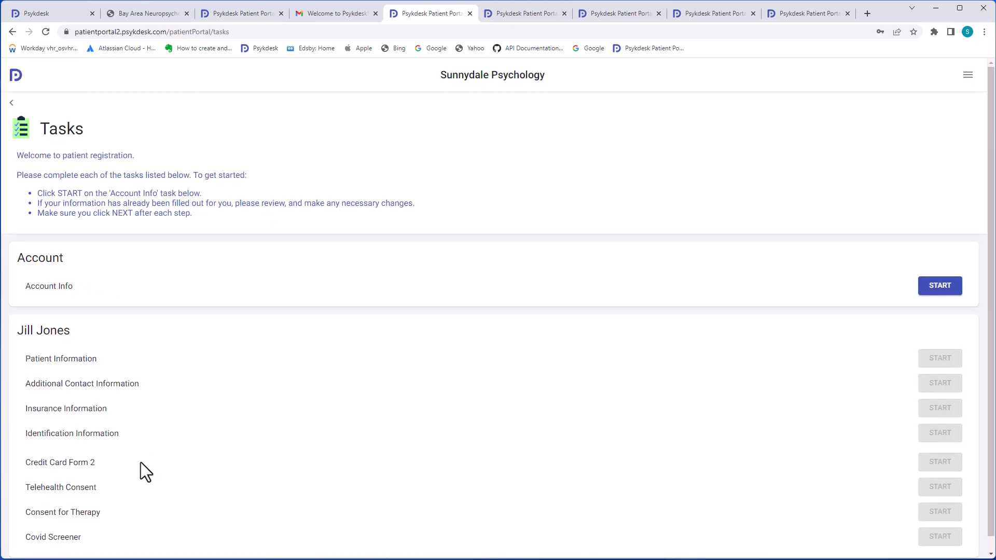
click(942, 286)
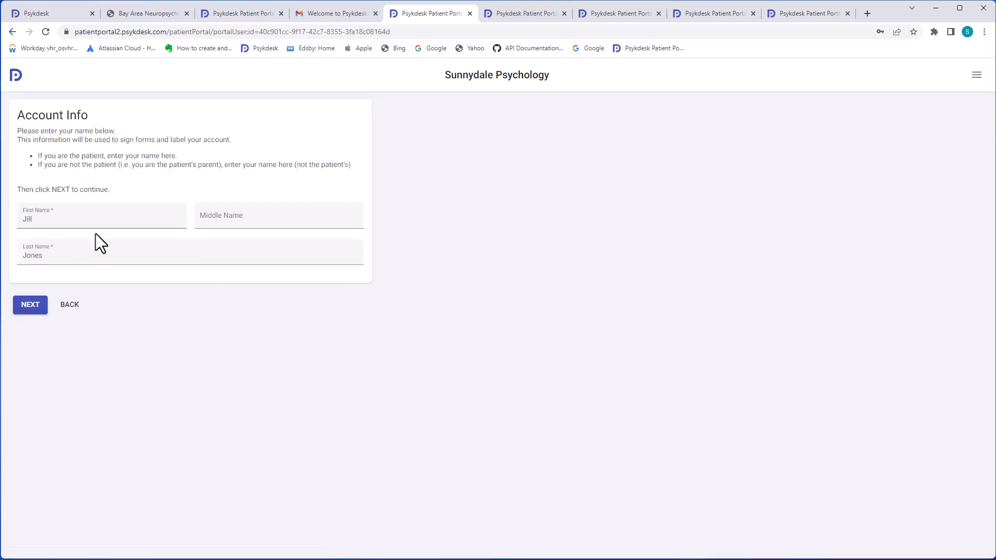
Confirm the account name, answer Yes to being the patient, and accept her personal information
click(40, 304)
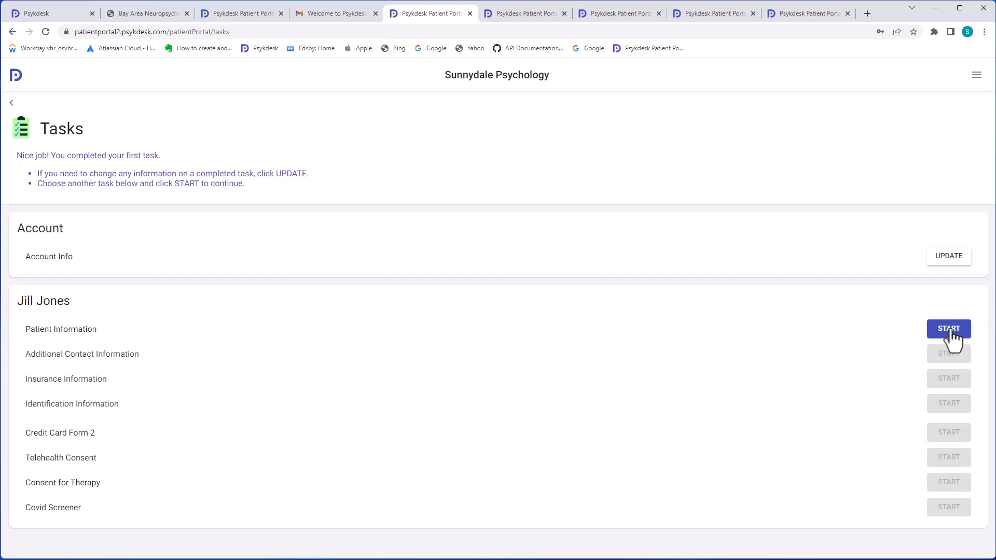
click(941, 330)
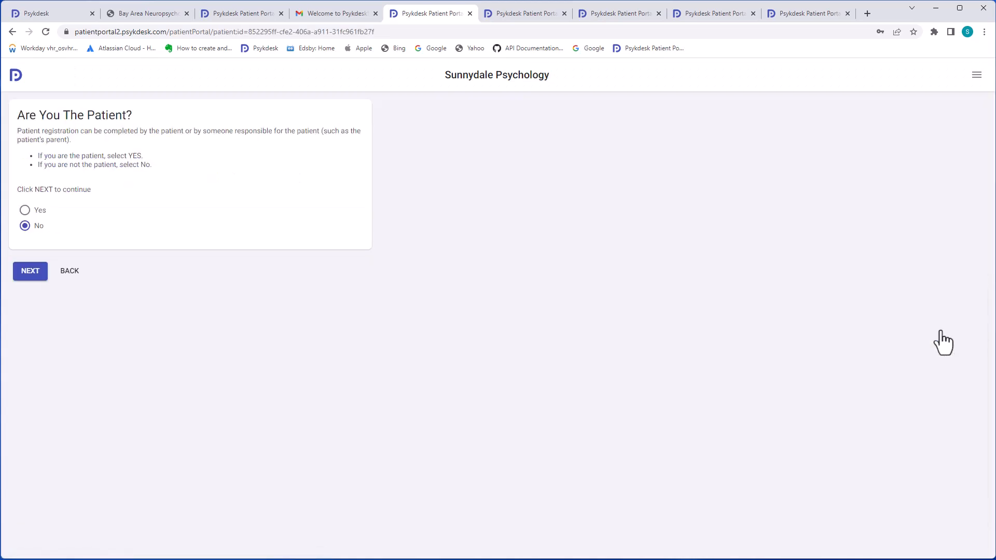
click(25, 210)
click(23, 271)
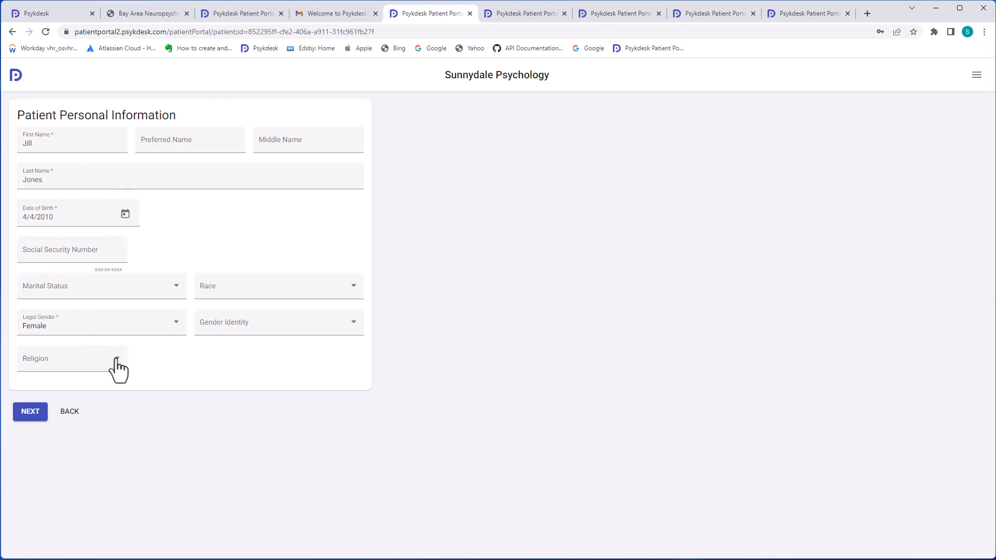
click(31, 415)
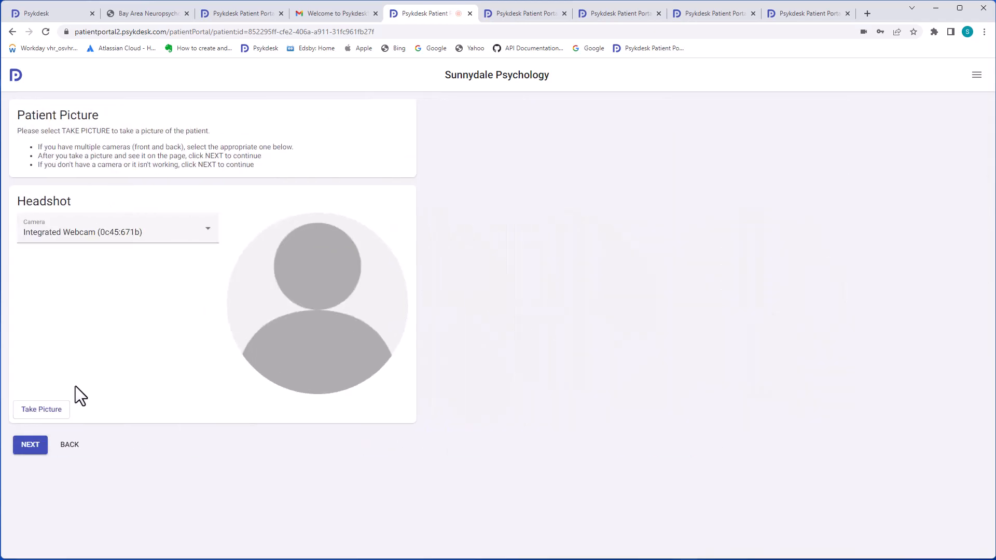
Capture a webcam headshot and continue to Patient Addresses
click(49, 411)
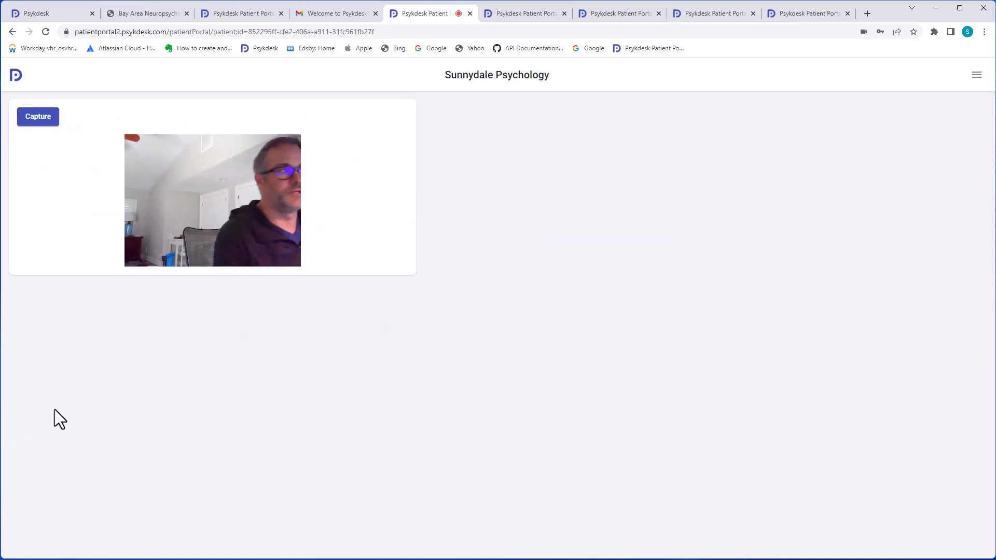
click(47, 121)
click(32, 447)
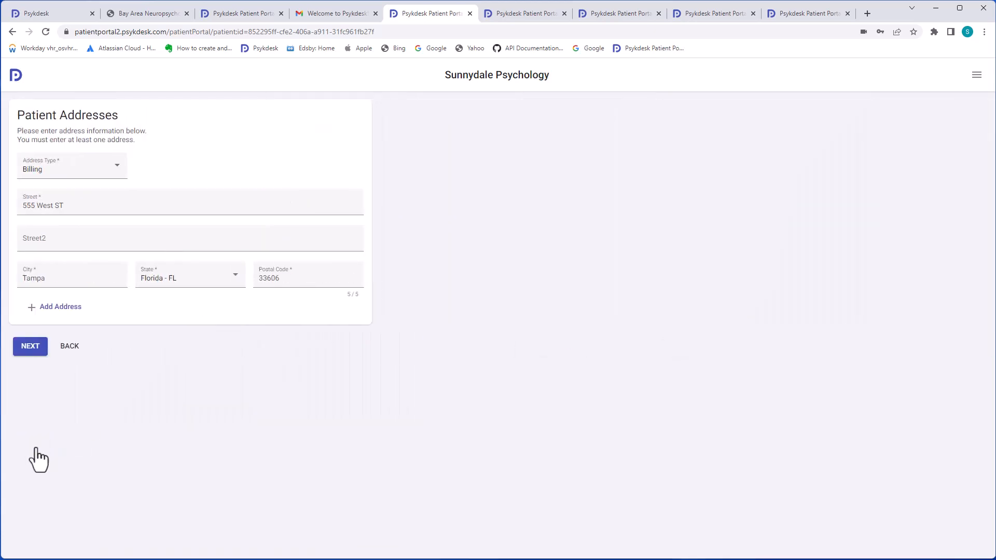
Accept the address, phone and e-mail, turn on phone reminders, and submit a check-in PIN
click(31, 346)
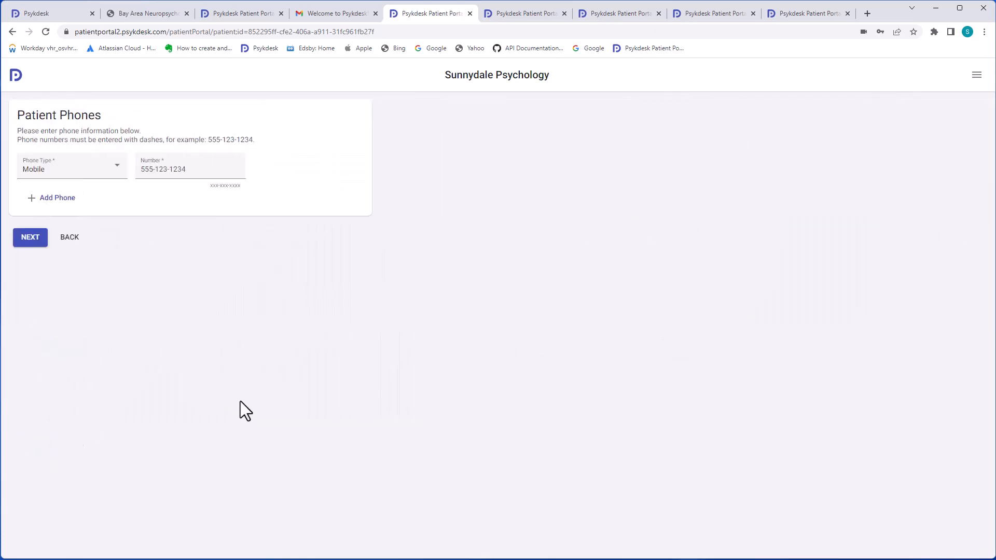
drag(187, 169, 169, 170)
click(36, 240)
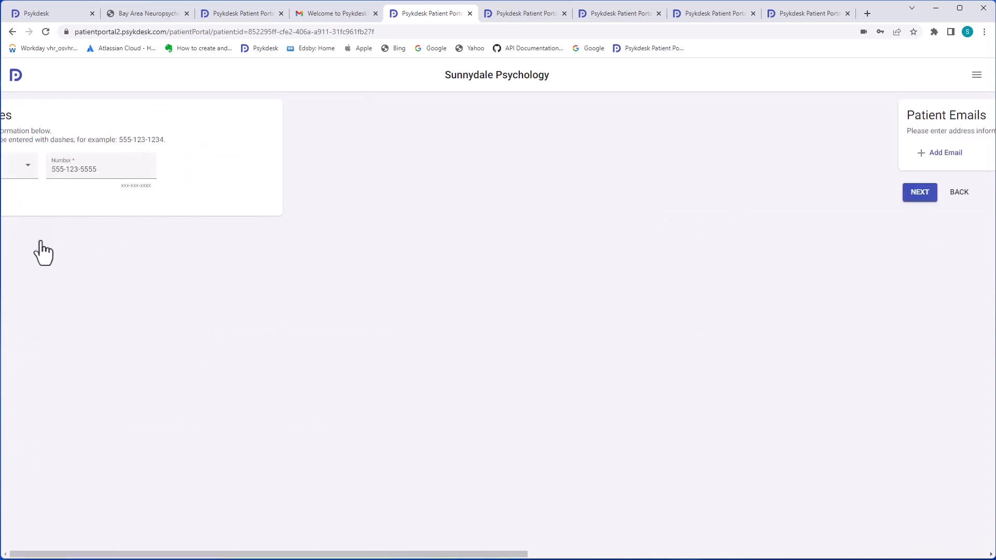
click(35, 198)
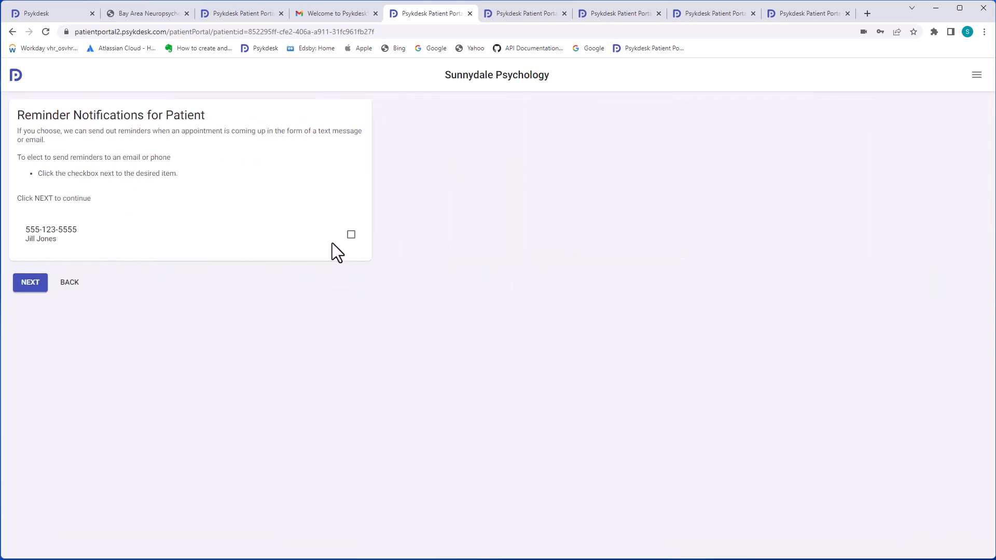
click(352, 236)
click(30, 285)
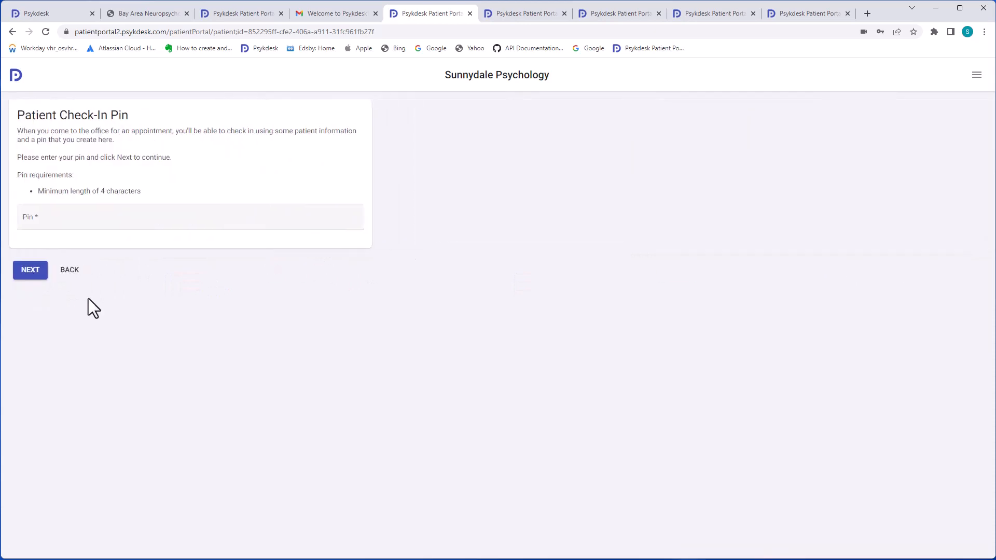
click(67, 219)
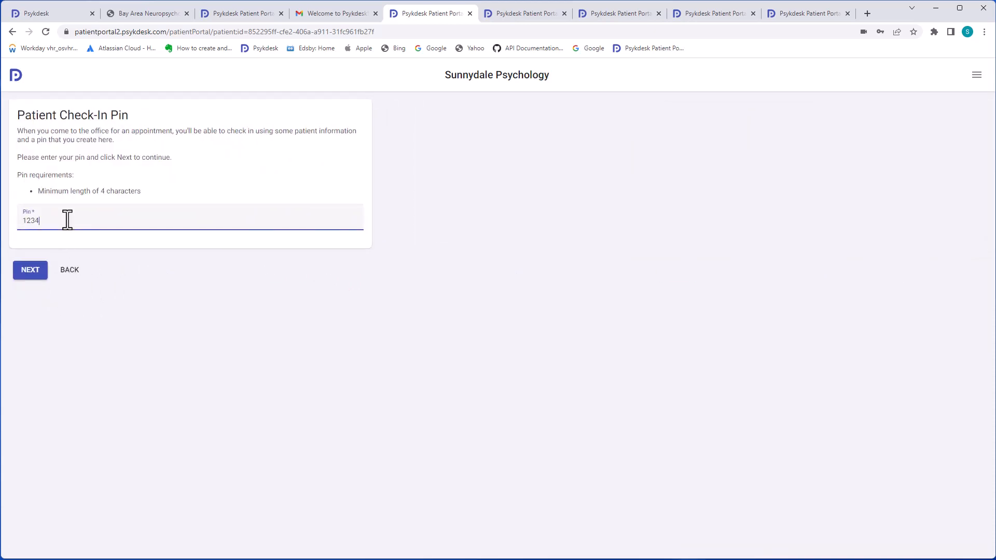
click(29, 272)
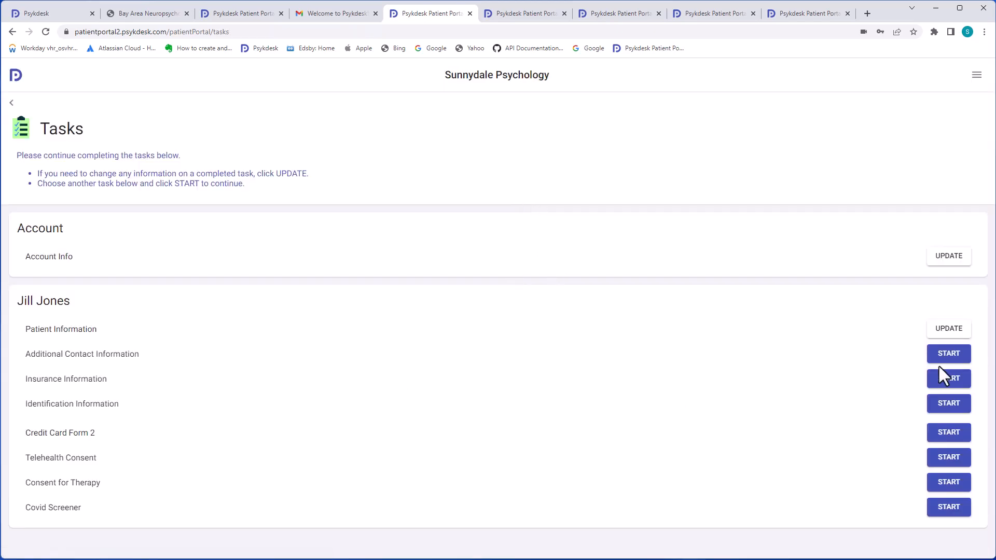
Finish Additional Contact Information with no contacts, then confirm having insurance in Insurance Information
click(943, 359)
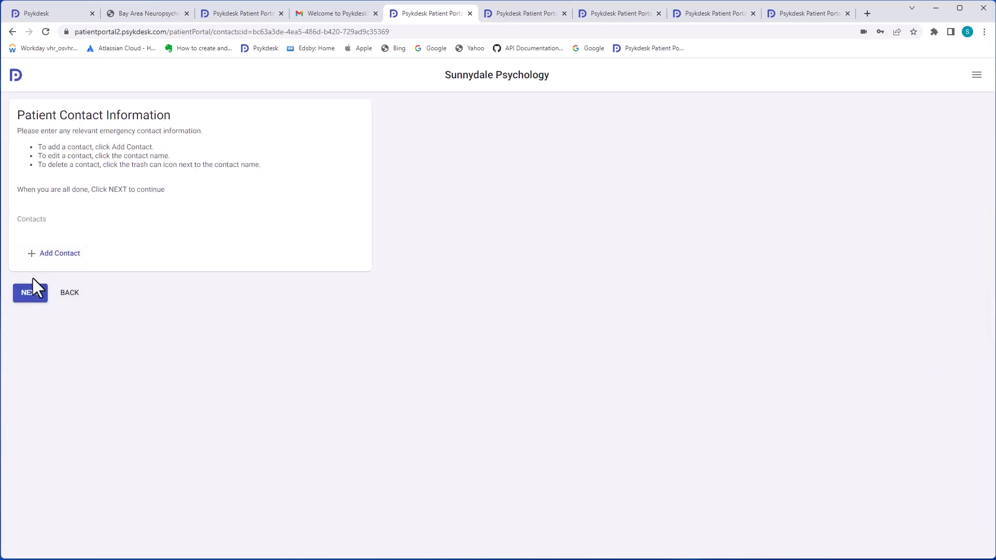
click(31, 292)
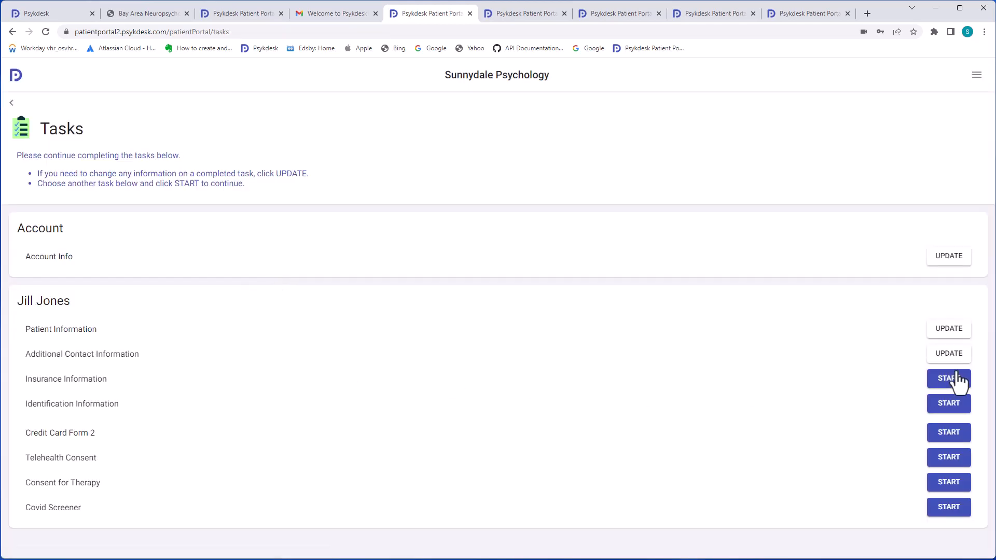
click(950, 383)
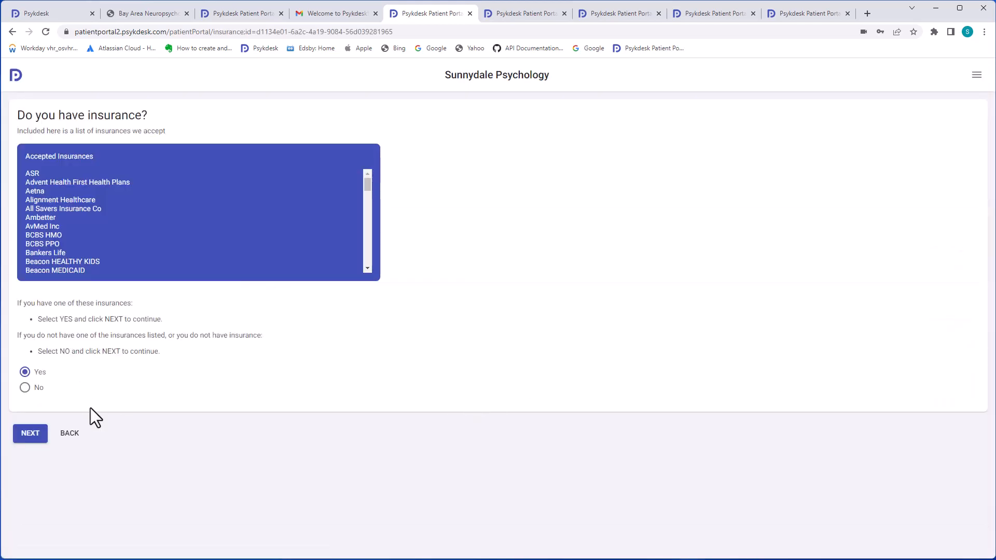
click(31, 434)
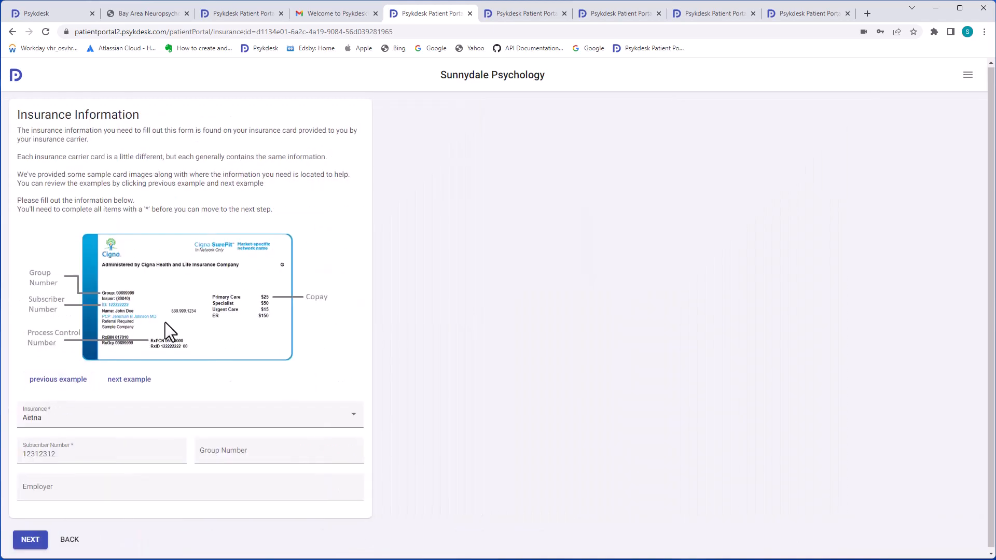
Submit the insurance details and photograph the front and back of the insurance card
click(38, 535)
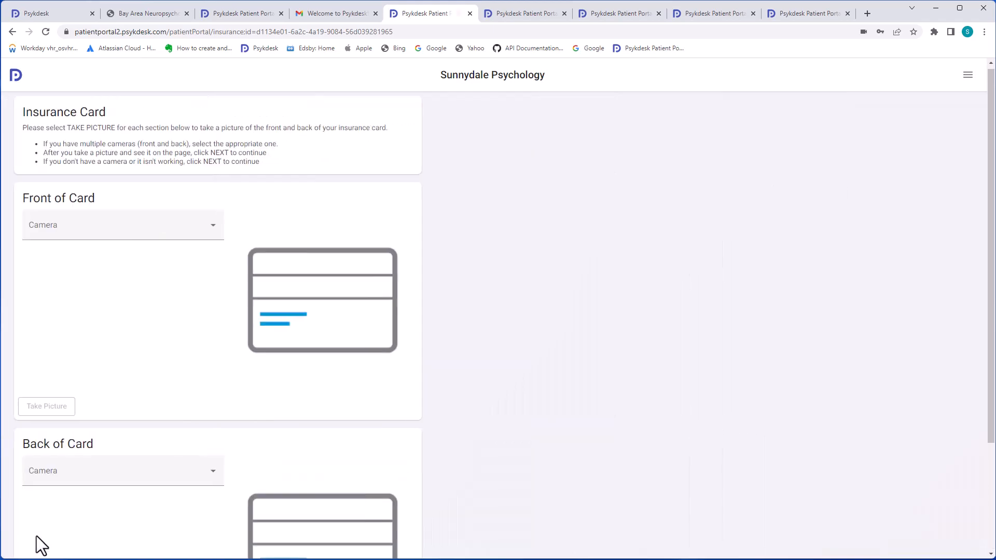
scroll(164, 375, down, 1)
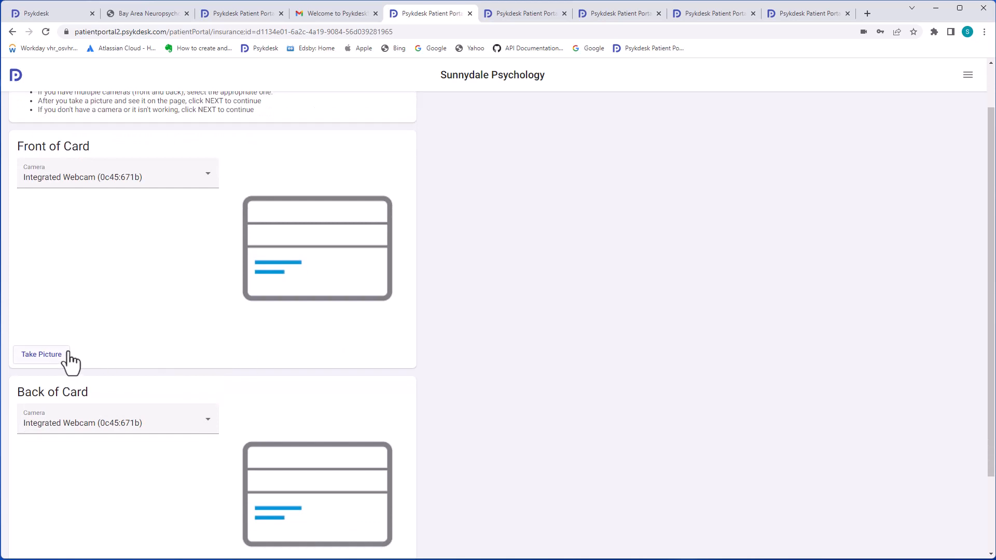
click(42, 355)
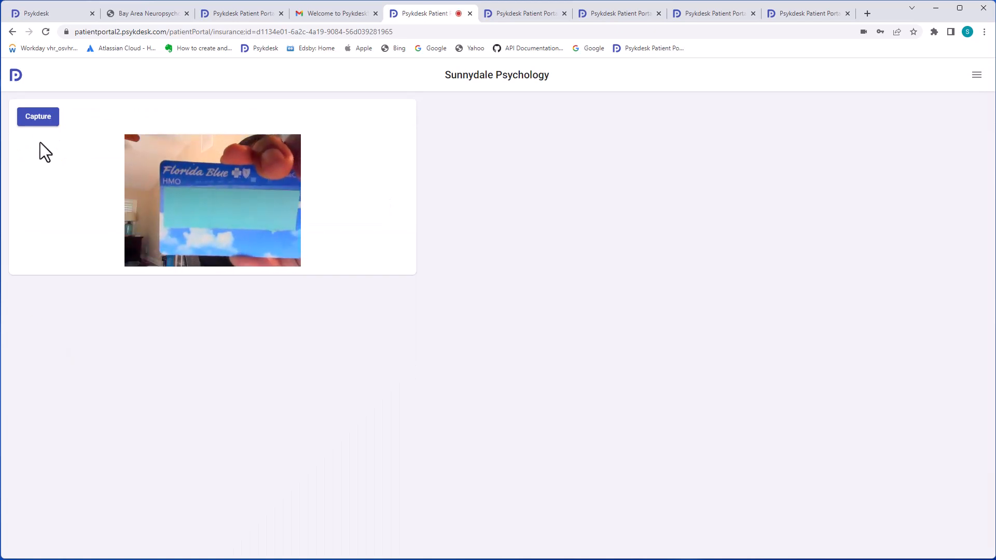
click(42, 117)
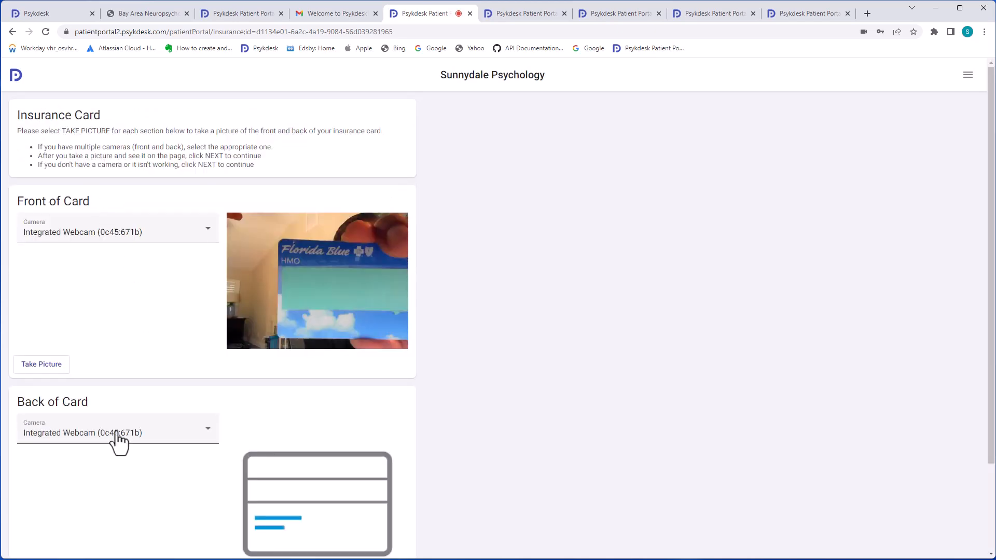
scroll(114, 446, down, 2)
click(54, 502)
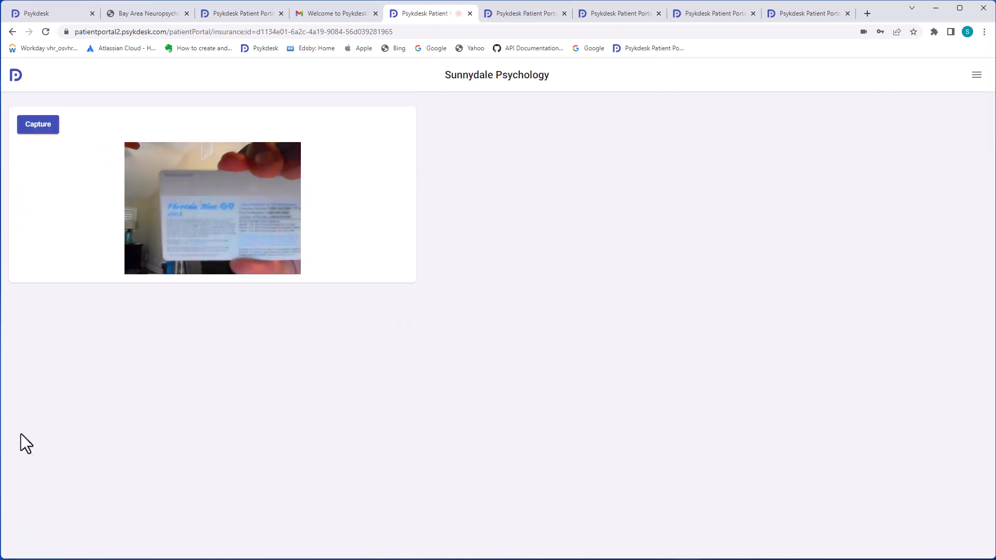
click(39, 125)
Submit the card photos, confirm the patient is the subscriber, and declare no secondary insurance
scroll(149, 389, down, 2)
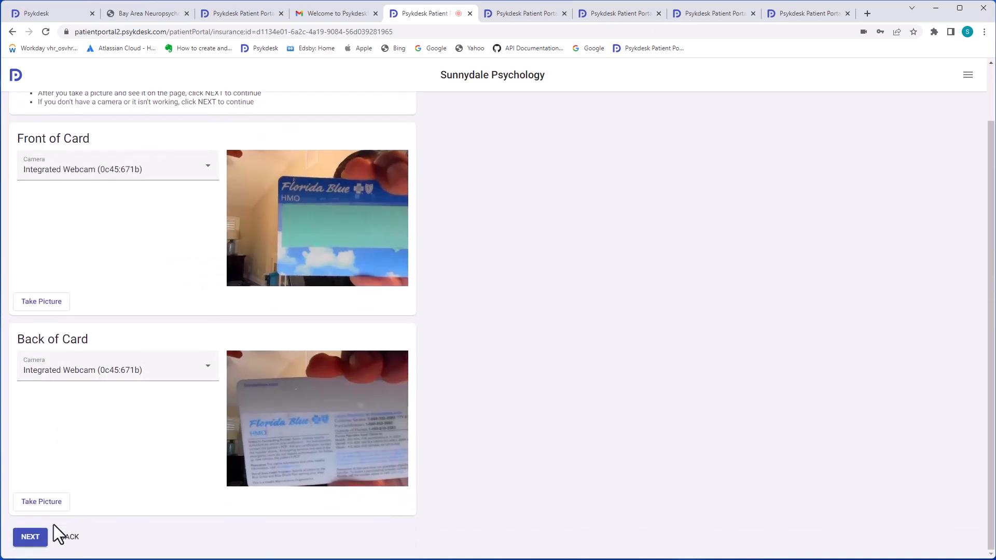
click(36, 538)
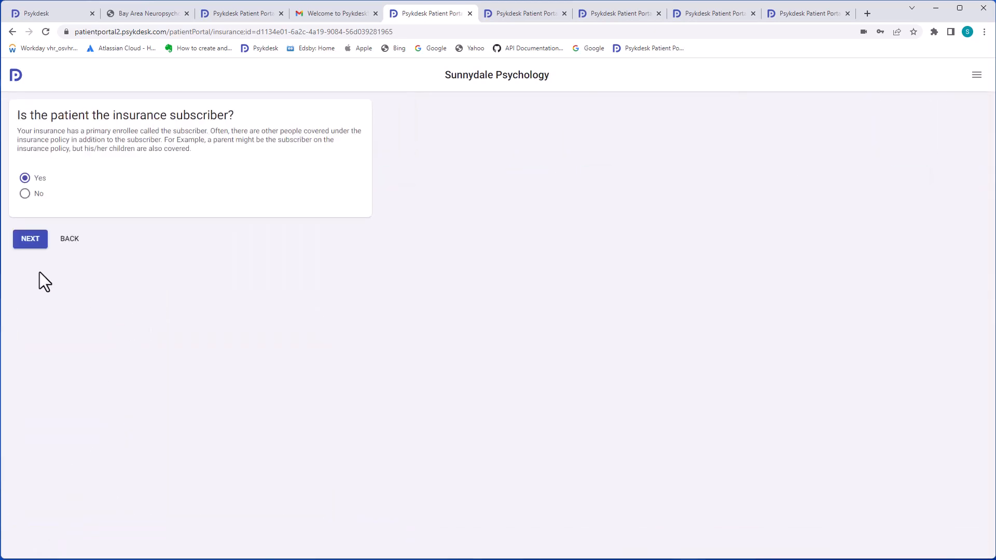
click(34, 244)
click(33, 473)
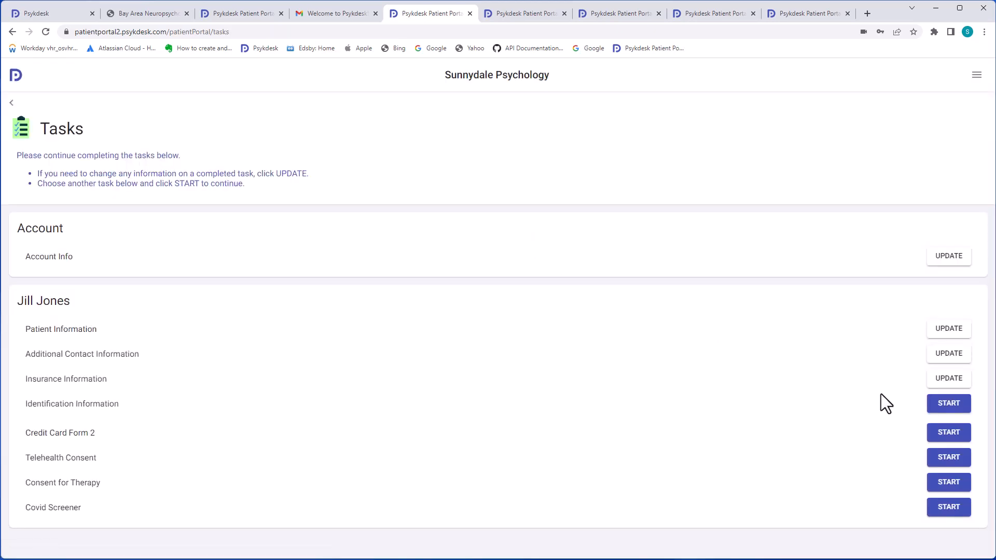
Photograph the driver license and add the ID number to complete Identification Information
click(949, 403)
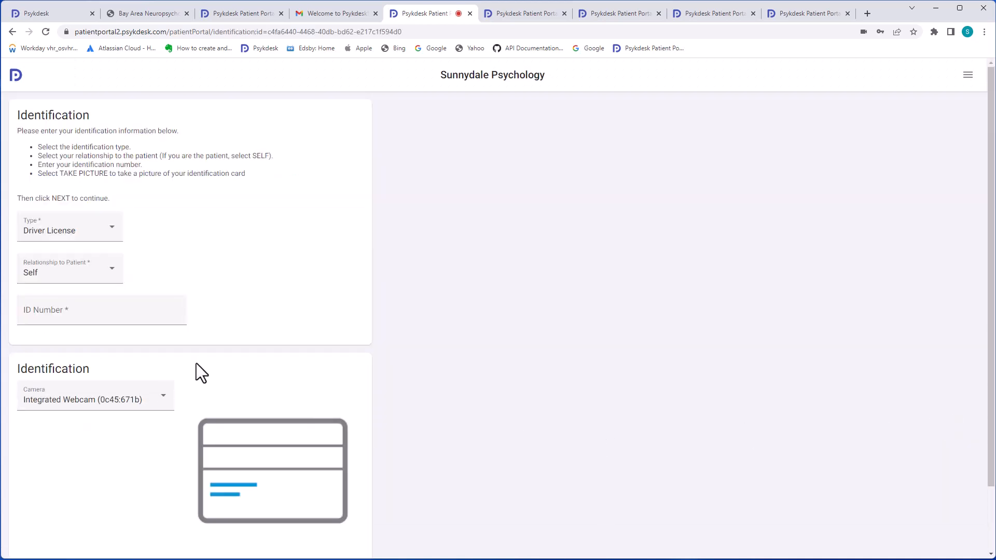
scroll(201, 357, down, 2)
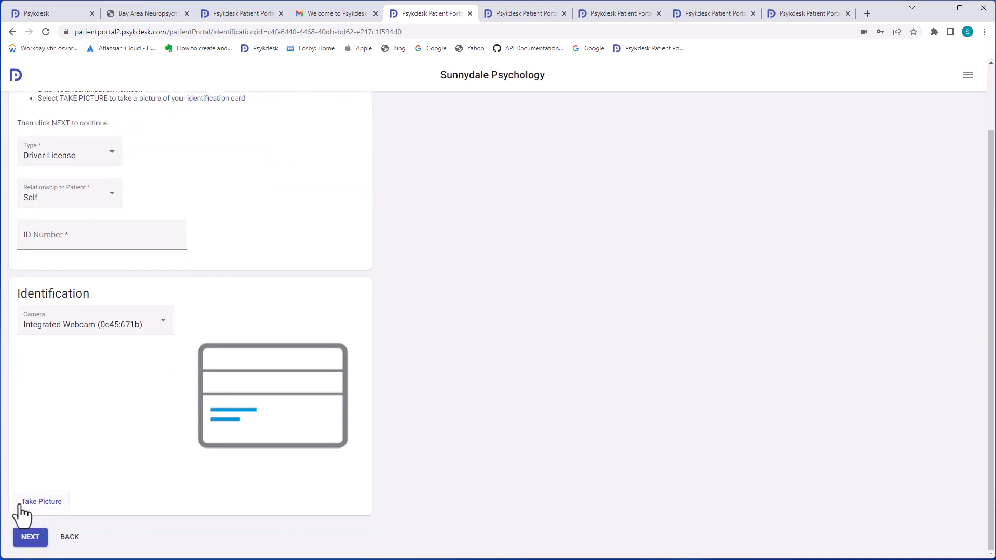
click(21, 506)
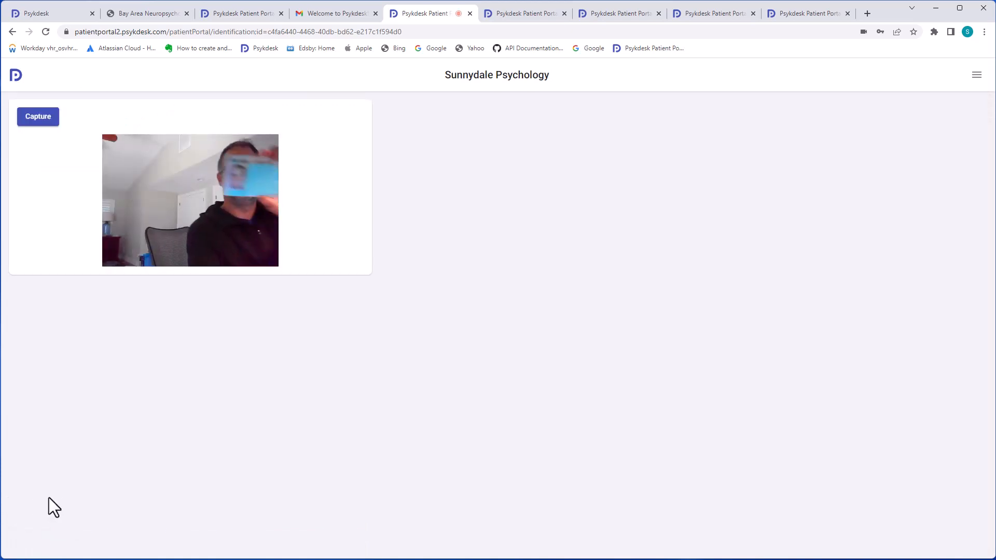
click(43, 121)
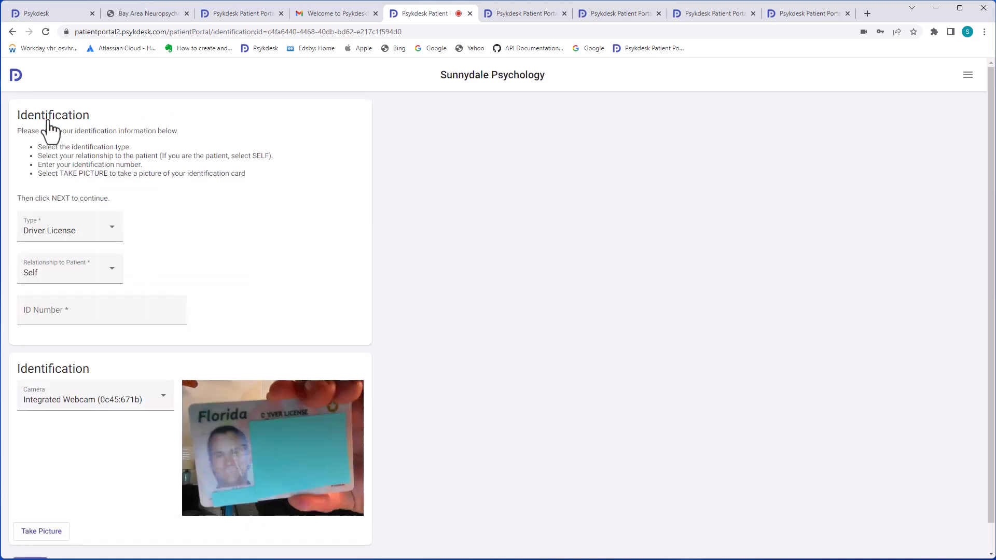
scroll(92, 528, down, 1)
click(28, 537)
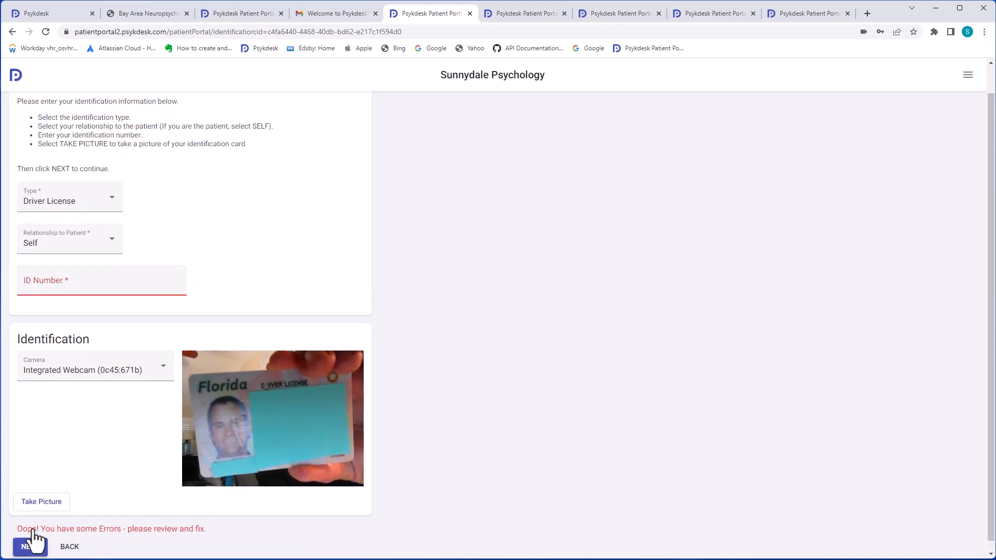
click(100, 289)
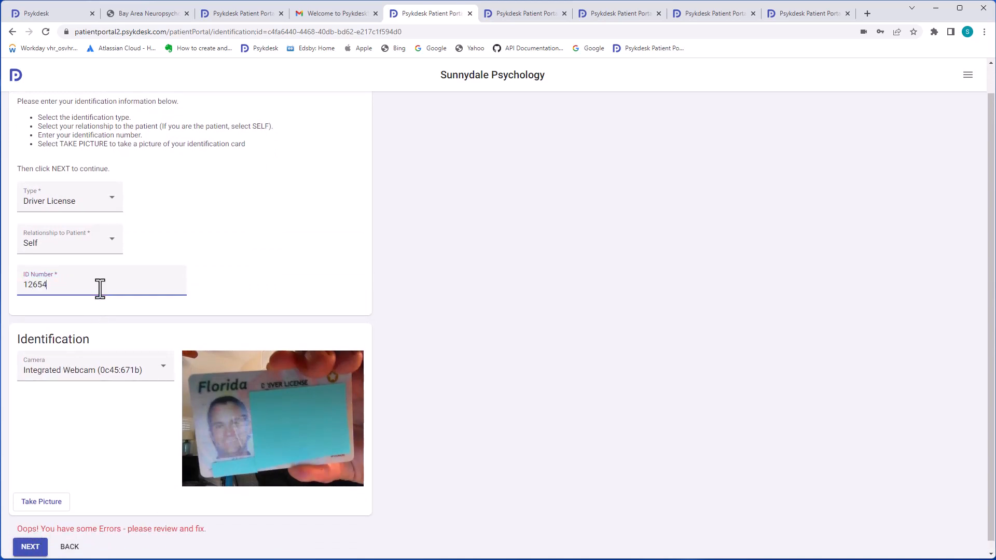
click(30, 547)
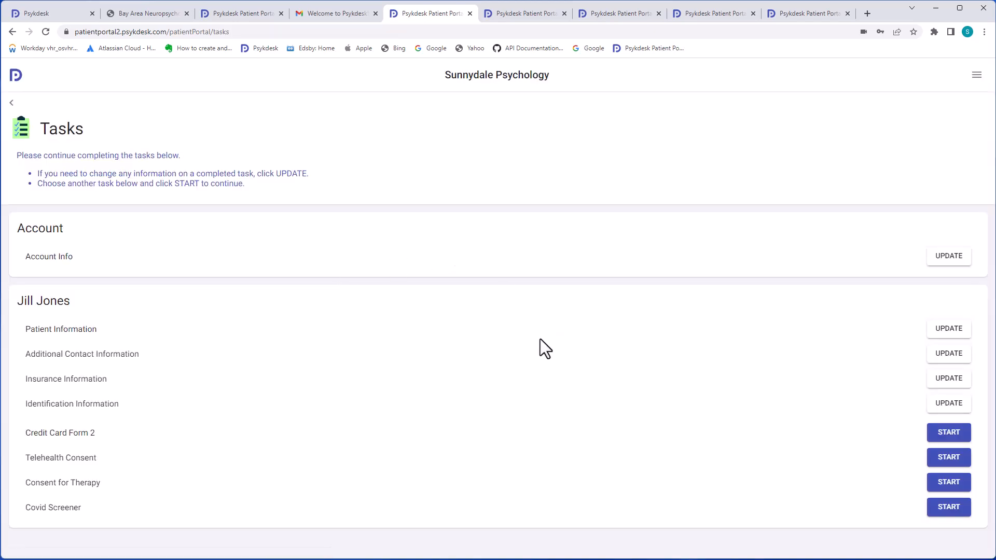
Fill in Credit Card Form 2 with the card details, sign it electronically, and submit it
click(938, 437)
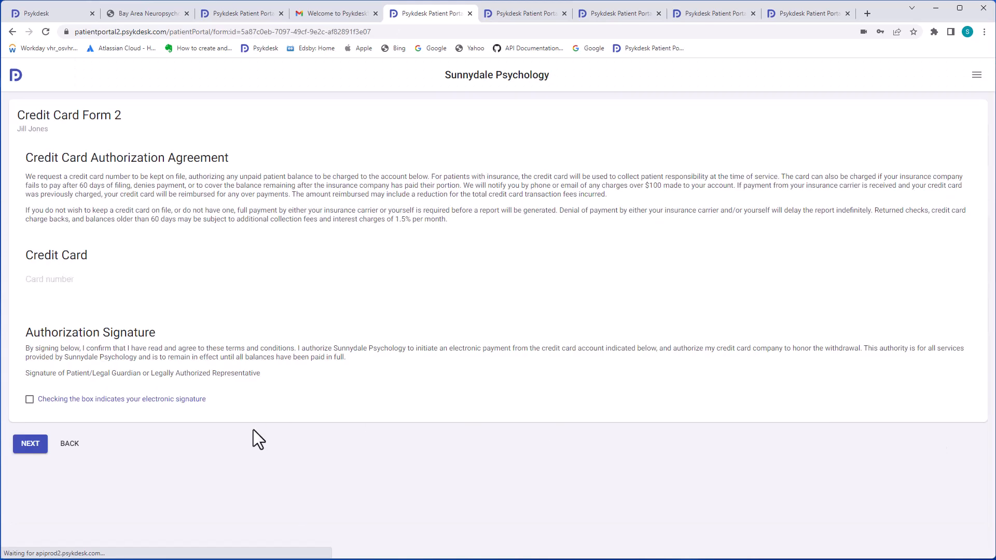
click(60, 284)
text(24242424)
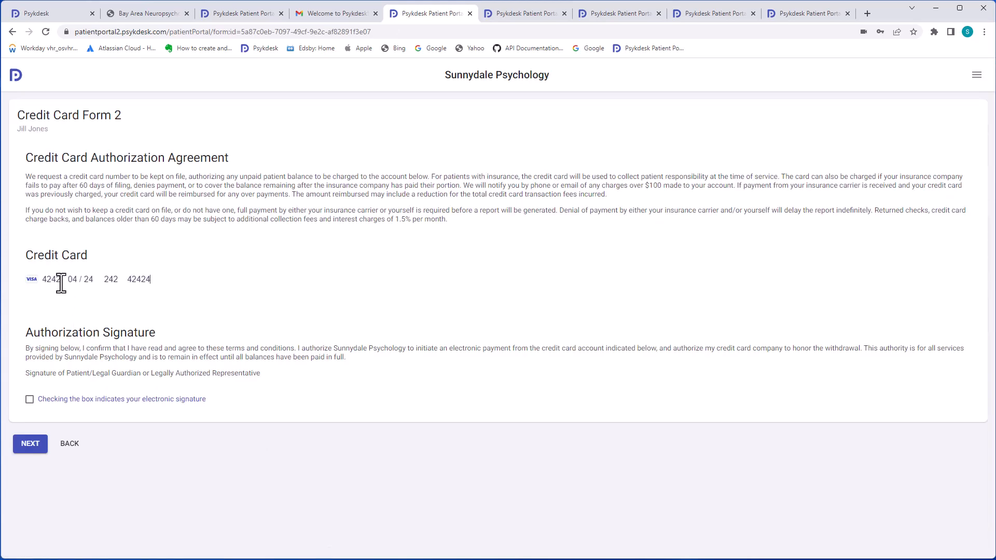
click(40, 403)
click(32, 440)
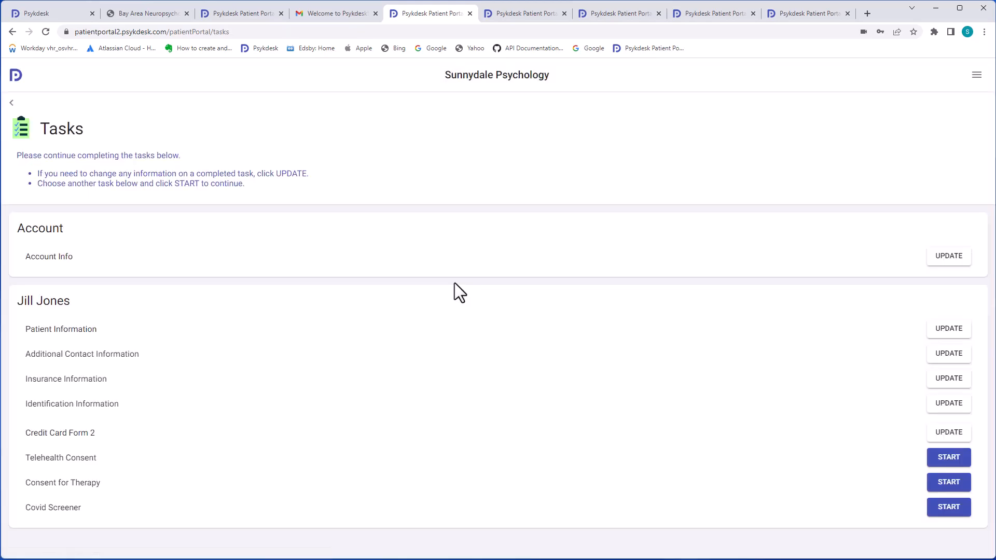
Enter the best contact number and emergency contact name on the Telehealth Consent, then sign it
click(954, 464)
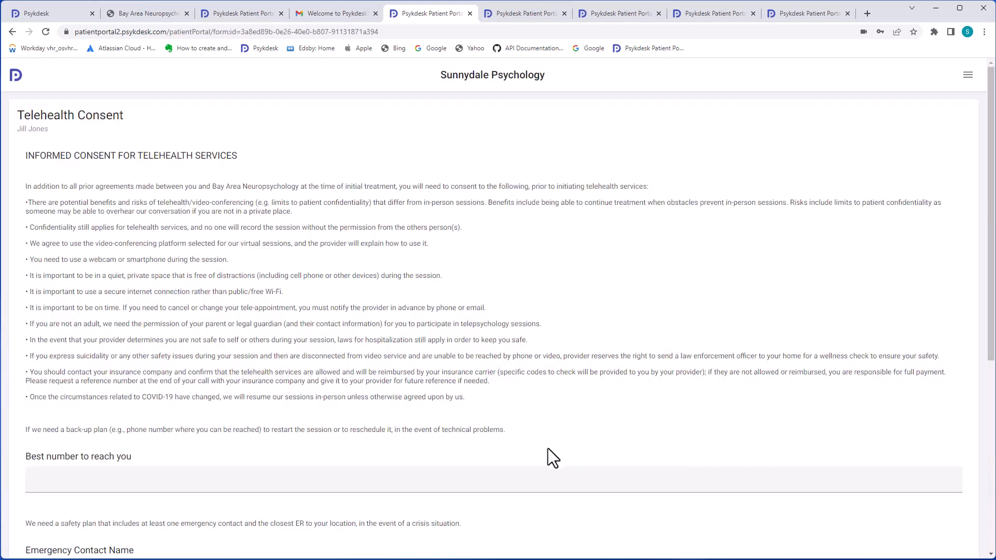
click(196, 482)
scroll(195, 482, down, 3)
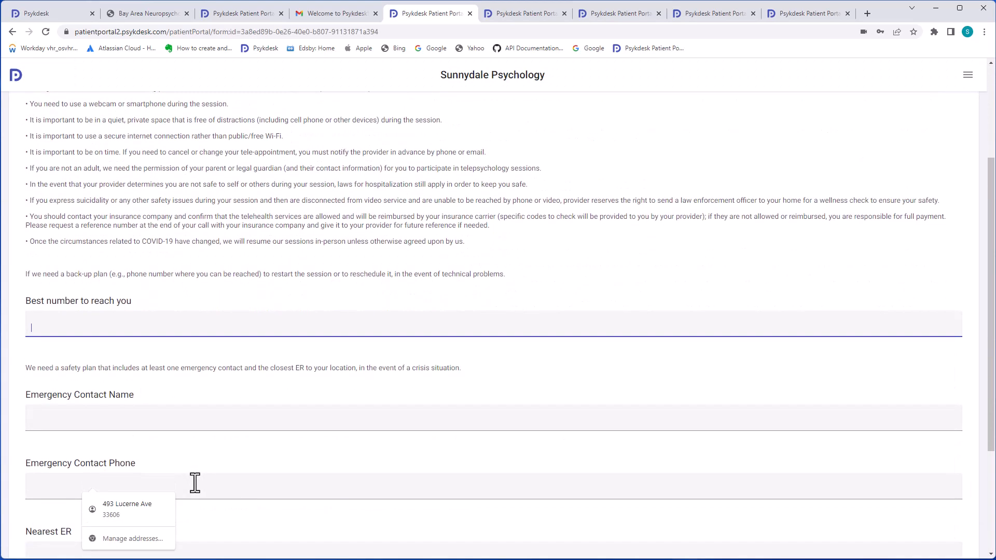
text(23423)
click(133, 412)
text(2342)
scroll(140, 450, down, 3)
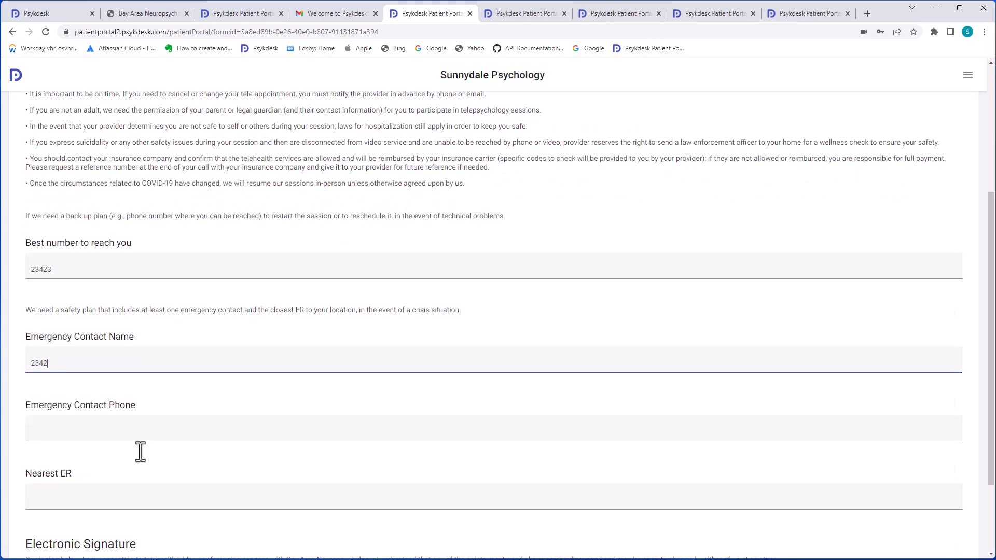
click(30, 505)
Add the missing emergency contact phone and nearest ER, then submit the Telehealth Consent
click(30, 548)
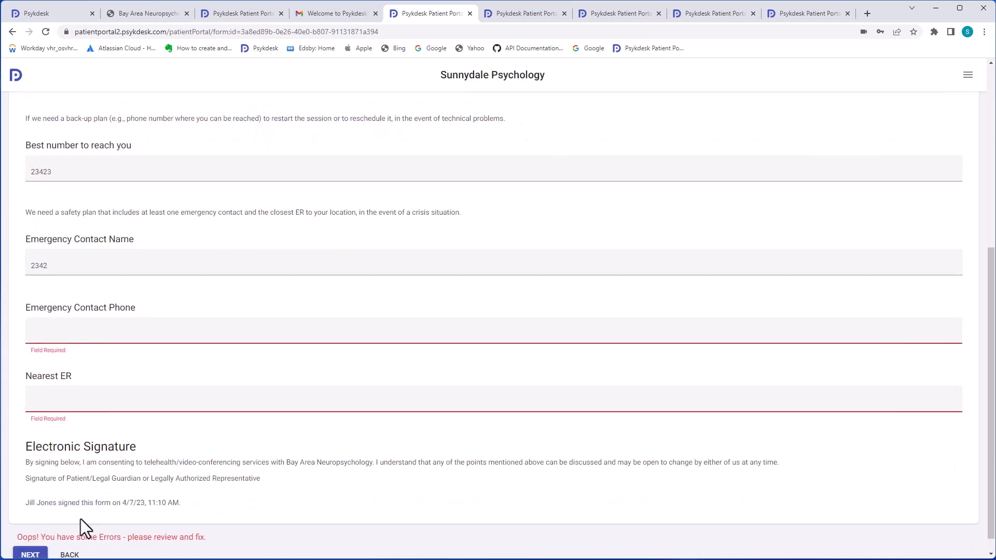
click(98, 331)
text(23423)
click(77, 398)
text(23423)
click(32, 554)
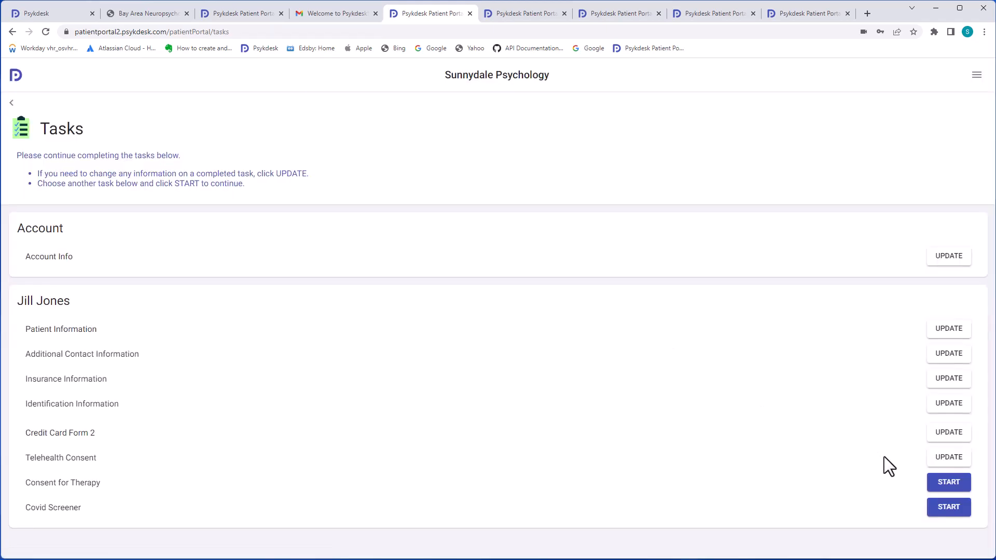
click(938, 482)
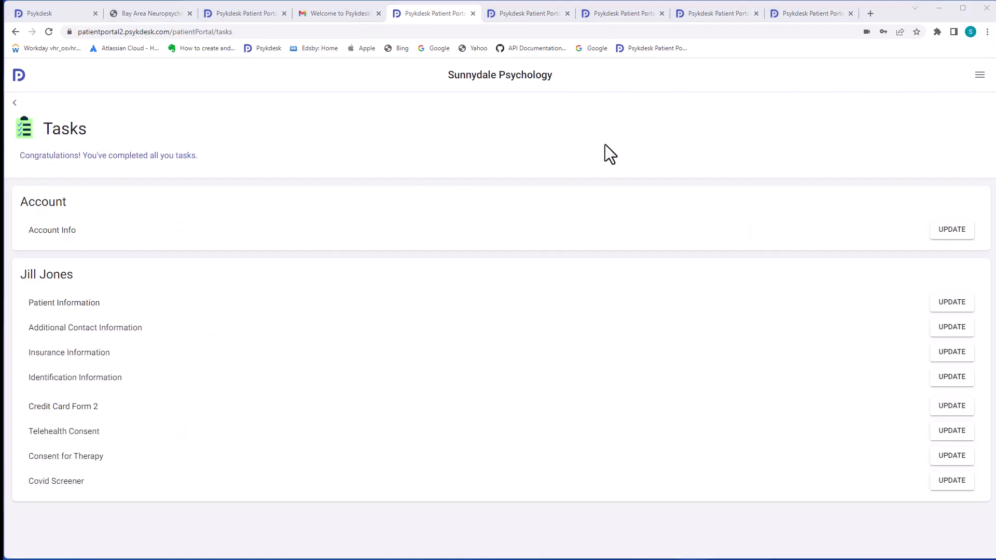